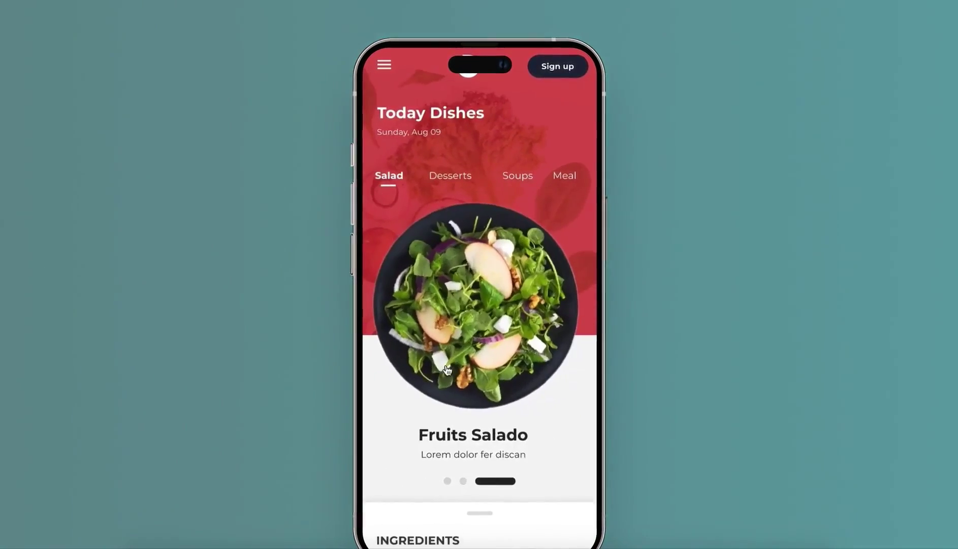
Step: Swipe the dish carousel toward Greek Salade, then use the dots to jump to Steak Veg and Fruits Salado
{"action": "left_click_drag", "start_coordinate": [447, 369], "coordinate": [538, 359]}
{"action": "left_click_drag", "start_coordinate": [457, 356], "coordinate": [551, 349]}
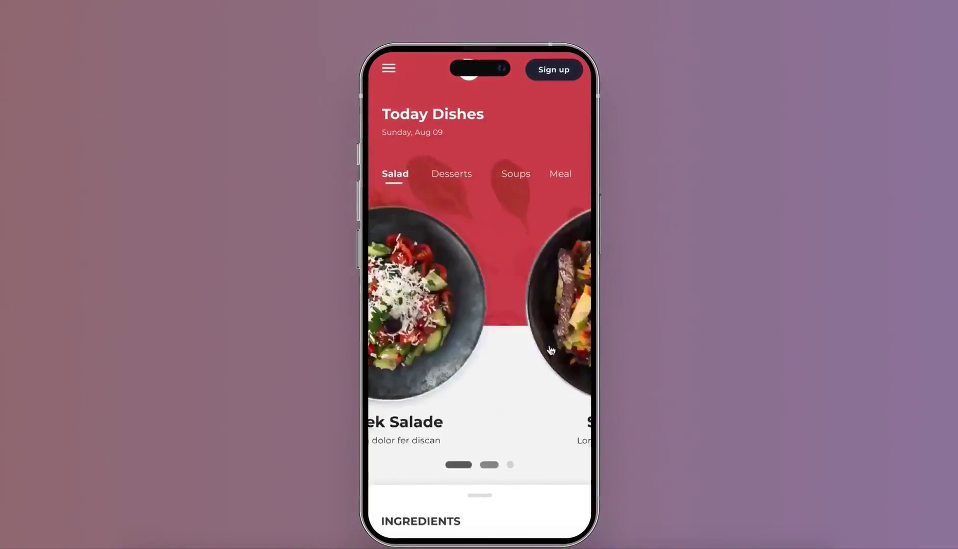
{"action": "left_click", "coordinate": [494, 456]}
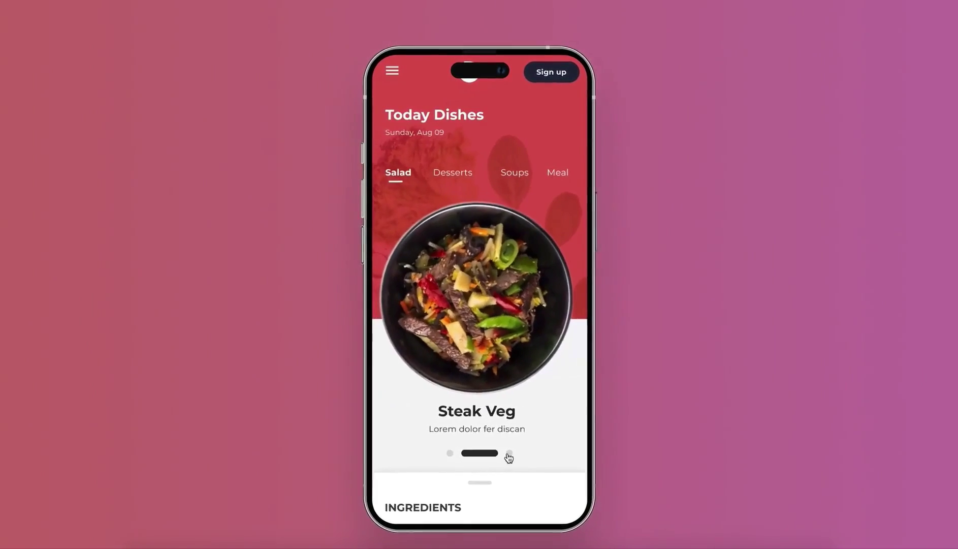
{"action": "left_click", "coordinate": [508, 453]}
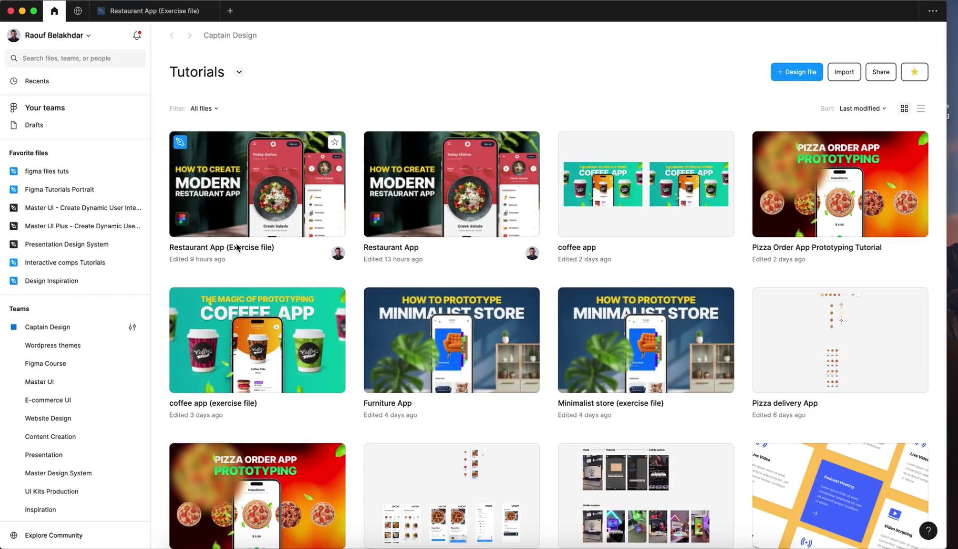
Step: Open the Restaurant App (Exercise file) and pan across the dish and ingredients cards on the Assets page
{"action": "double_click", "coordinate": [252, 212]}
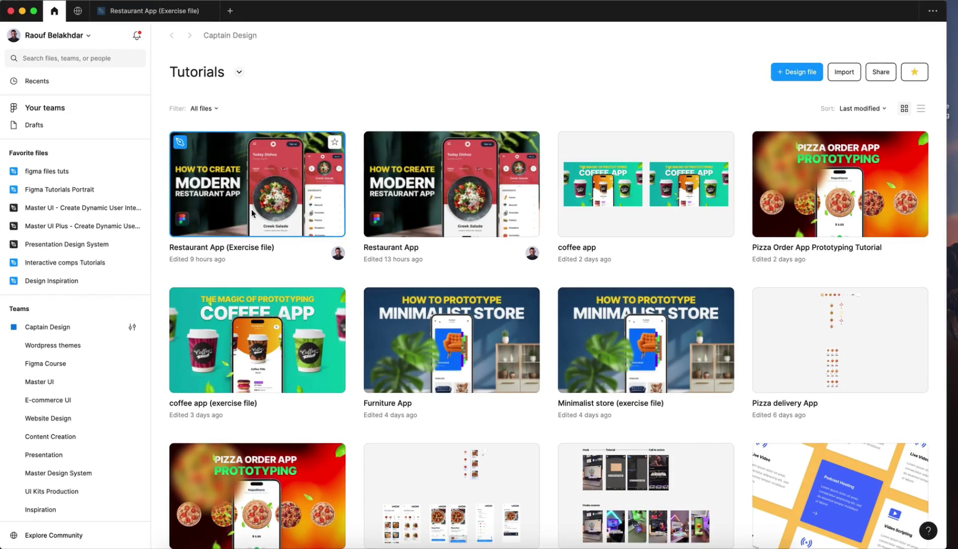
{"action": "left_click", "coordinate": [83, 129]}
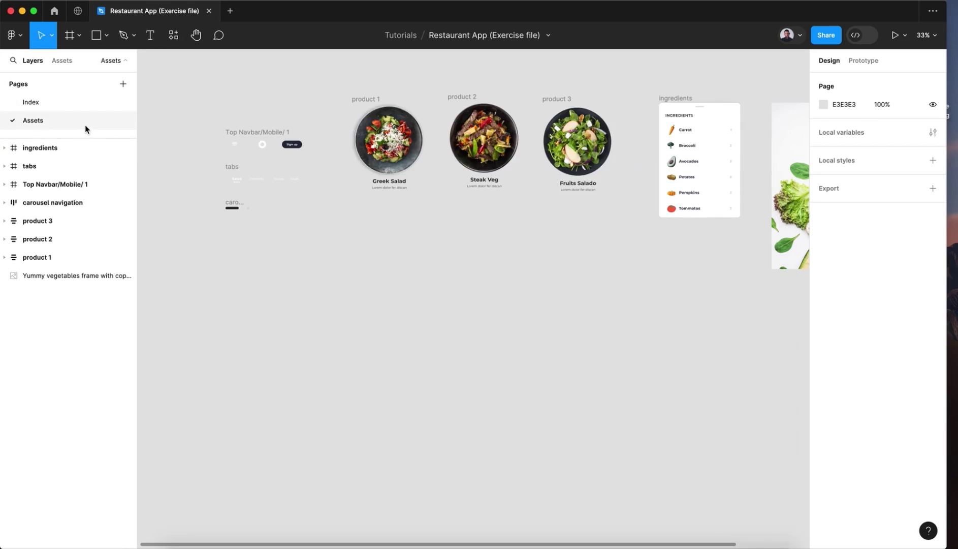
{"action": "scroll", "coordinate": [288, 267], "scroll_direction": "right", "scroll_amount": 3}
{"action": "scroll", "coordinate": [288, 267], "scroll_direction": "right", "scroll_amount": 3}
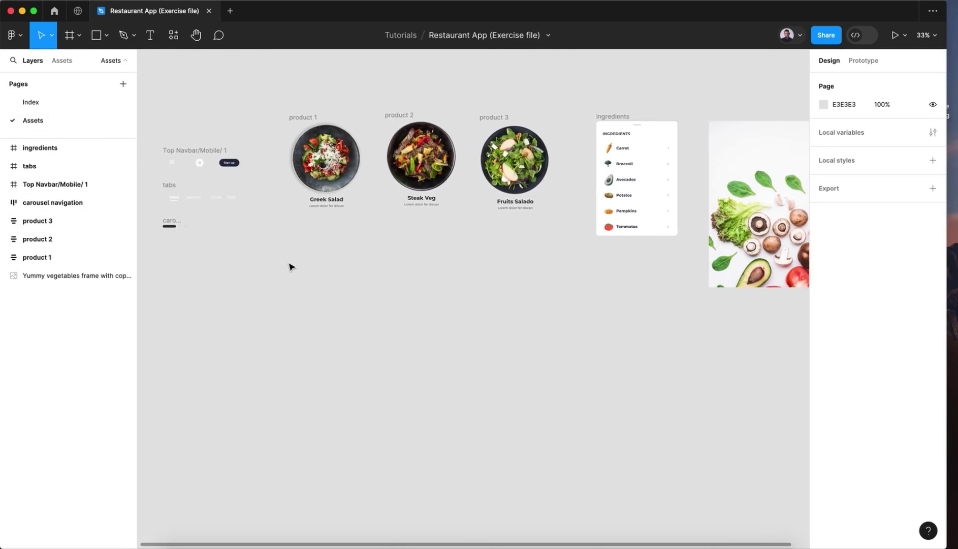
{"action": "scroll", "coordinate": [289, 267], "scroll_direction": "left", "scroll_amount": 4}
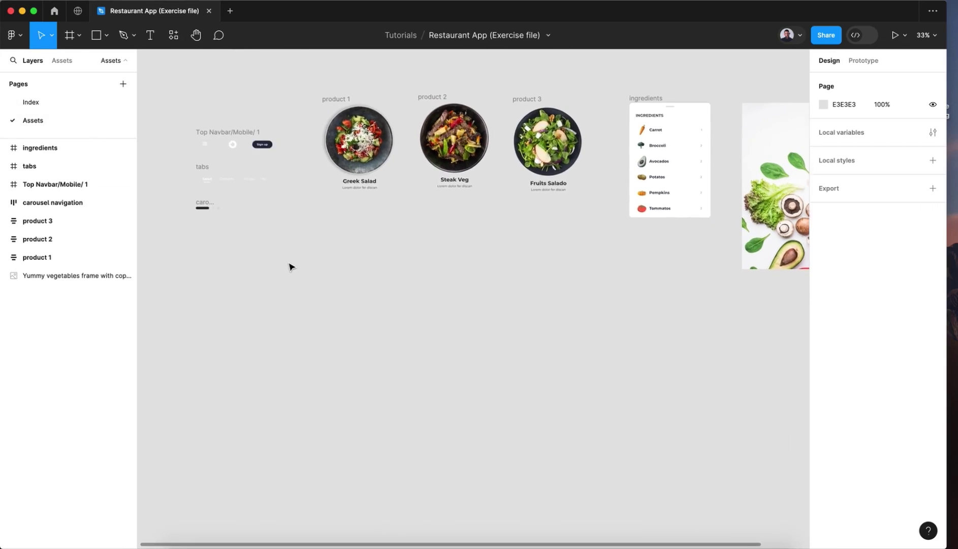
Step: Add a new page named 'prototype'
{"action": "left_click", "coordinate": [123, 84]}
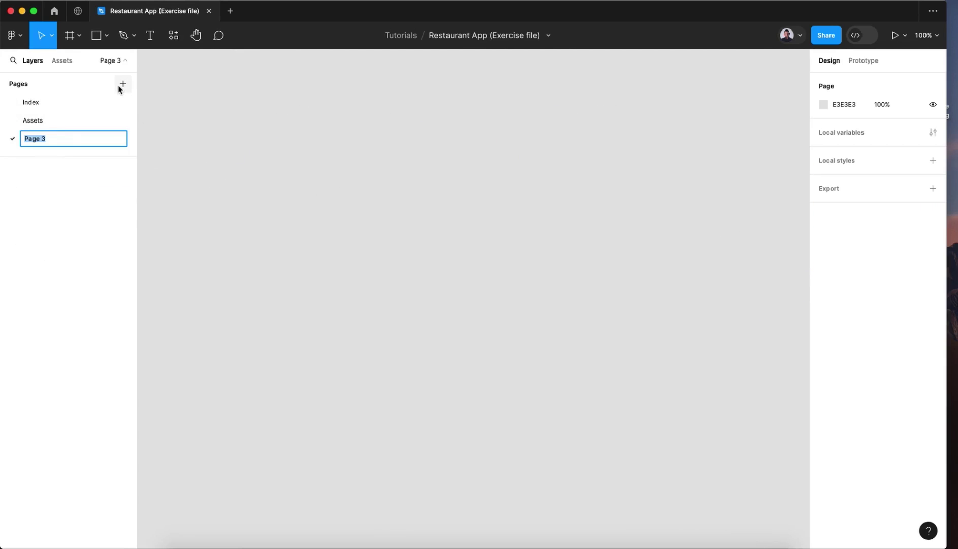
{"action": "type", "text": "prototype"}
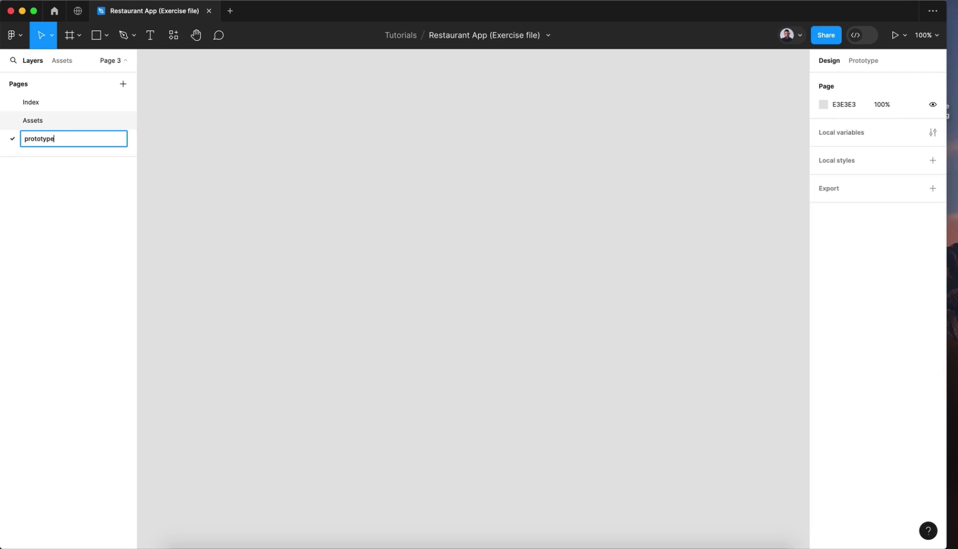
{"action": "key", "text": "Return"}
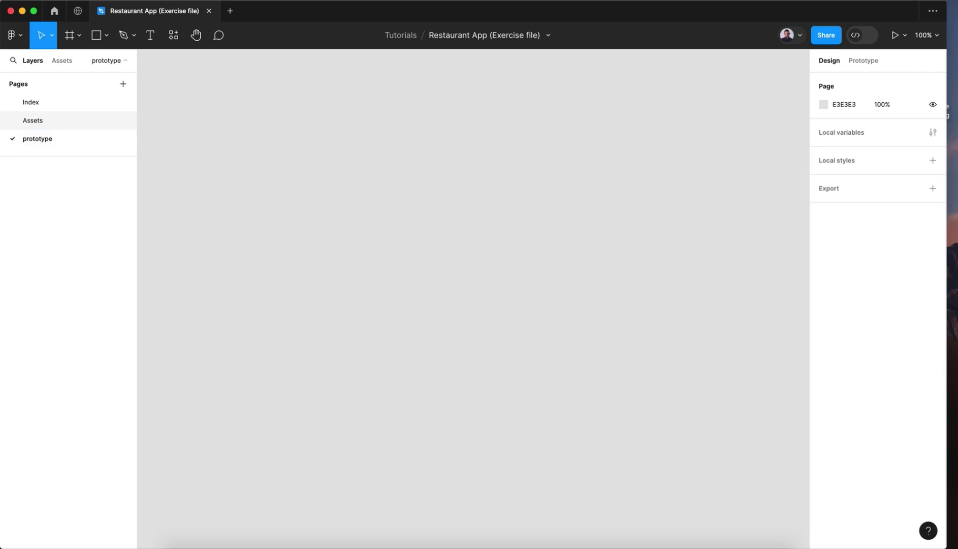
Step: Place a 430×932 iPhone 14 & 15 Pro Max frame on the prototype page
{"action": "left_click", "coordinate": [69, 41]}
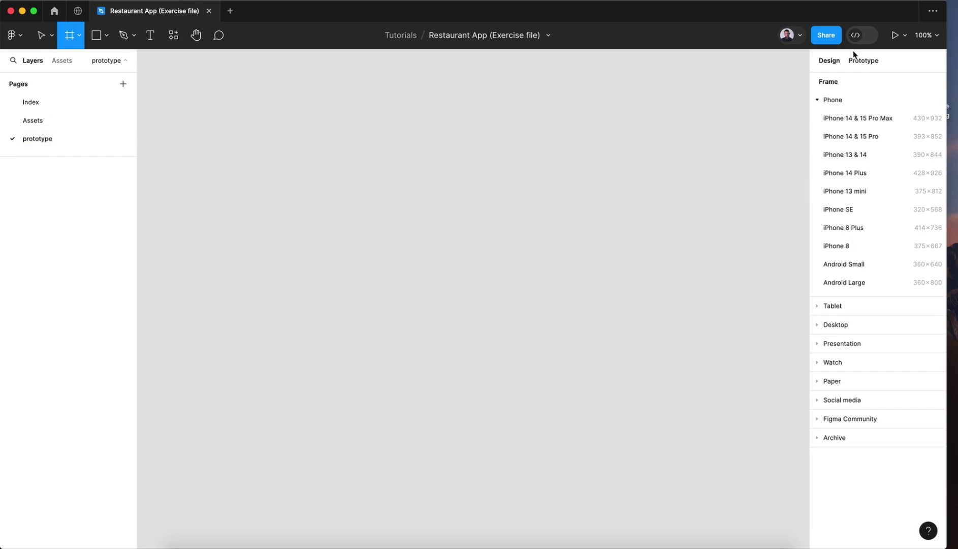
{"action": "left_click", "coordinate": [862, 119]}
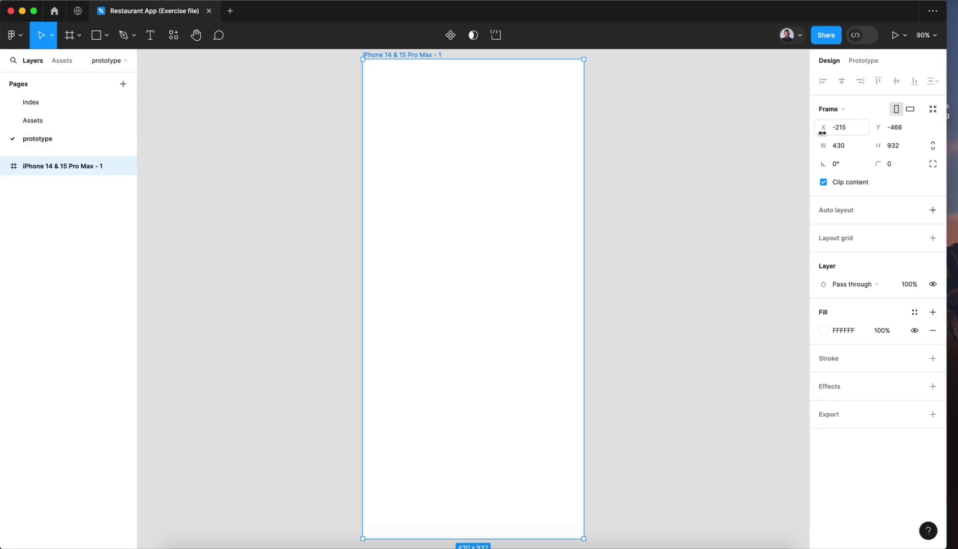
{"action": "left_click", "coordinate": [70, 41]}
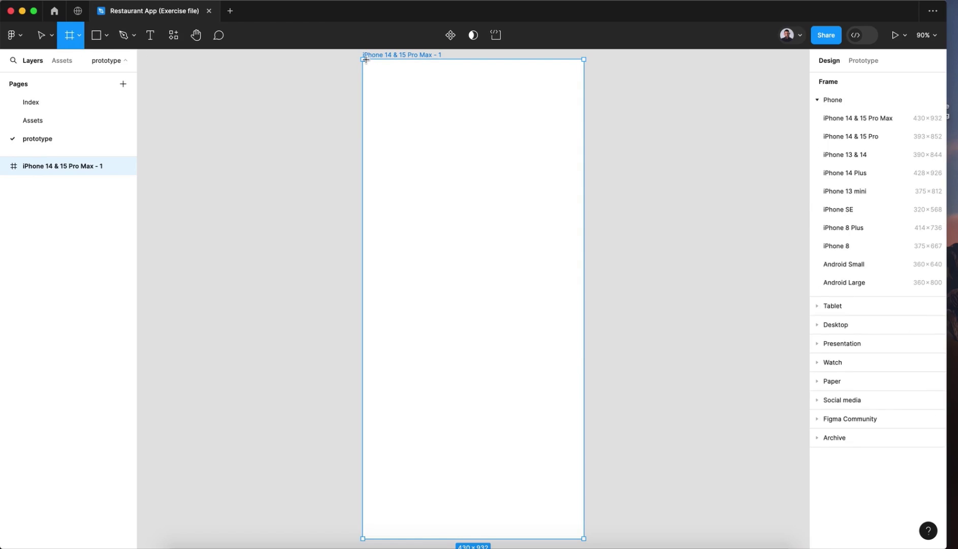
Step: Draw a 430×439 frame across the phone's top half and name it 'background'
{"action": "left_click_drag", "start_coordinate": [365, 60], "coordinate": [583, 285]}
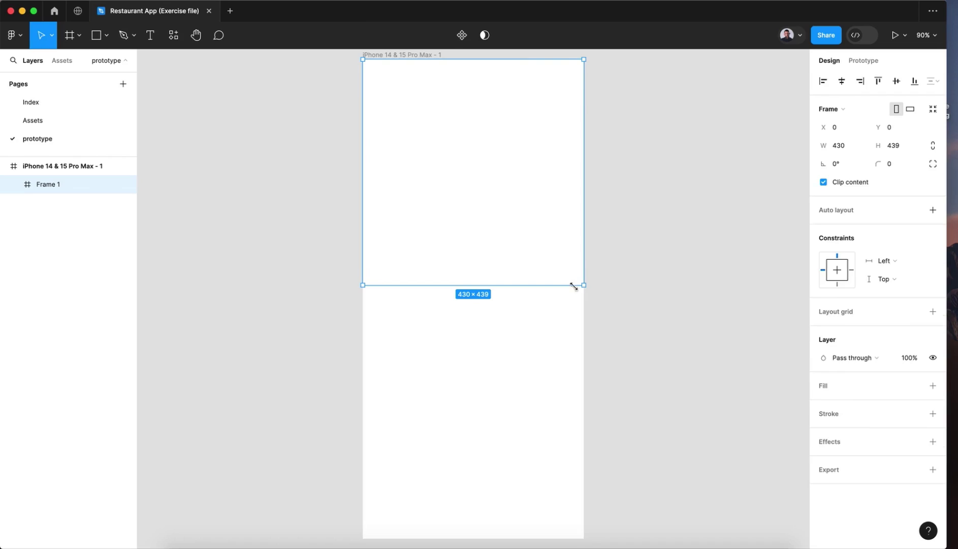
{"action": "double_click", "coordinate": [51, 184]}
{"action": "type", "text": "bac"}
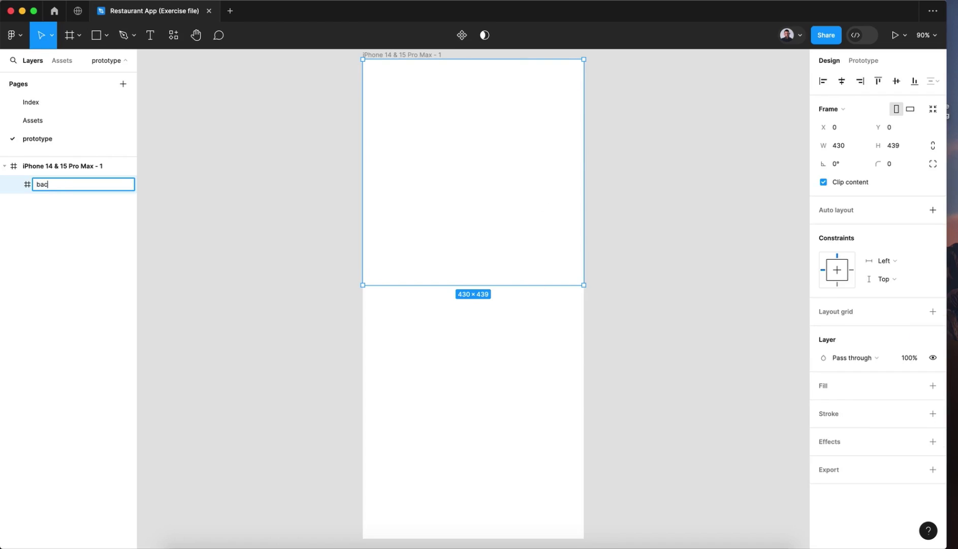
{"action": "type", "text": "kground"}
{"action": "key", "text": "Return"}
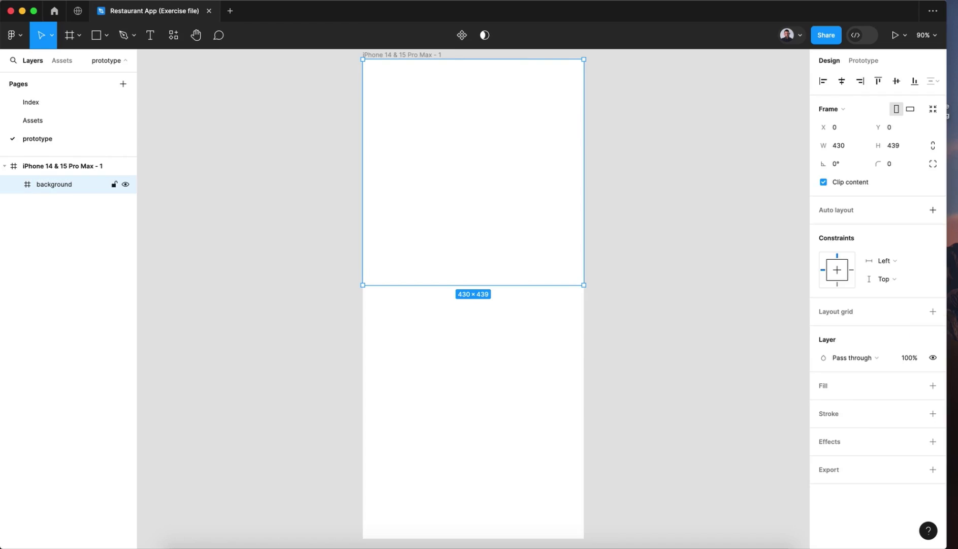
Step: Copy the vegetables photo from Assets into the background frame, scaled to 533×797 and nudged down
{"action": "left_click", "coordinate": [46, 121]}
{"action": "scroll", "coordinate": [746, 223], "scroll_direction": "right", "scroll_amount": 5}
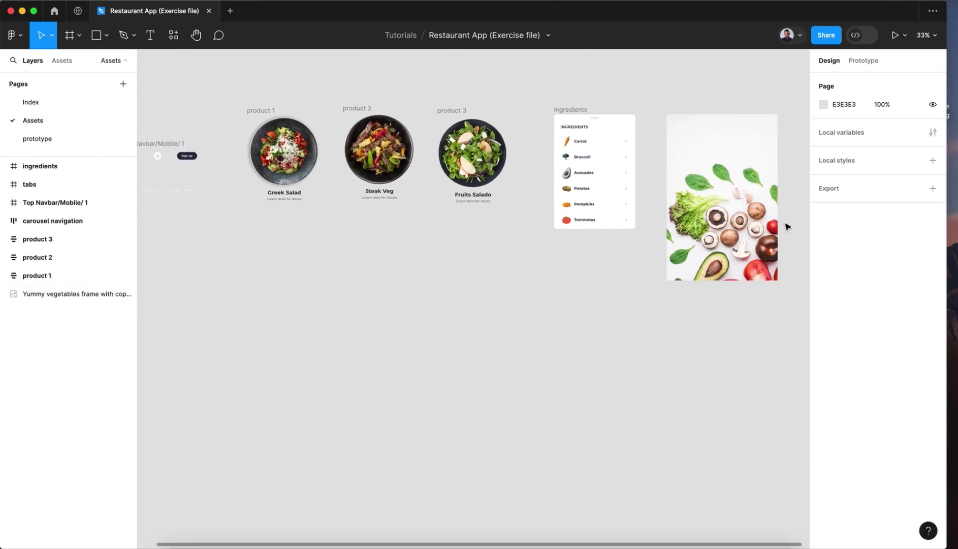
{"action": "left_click", "coordinate": [615, 193]}
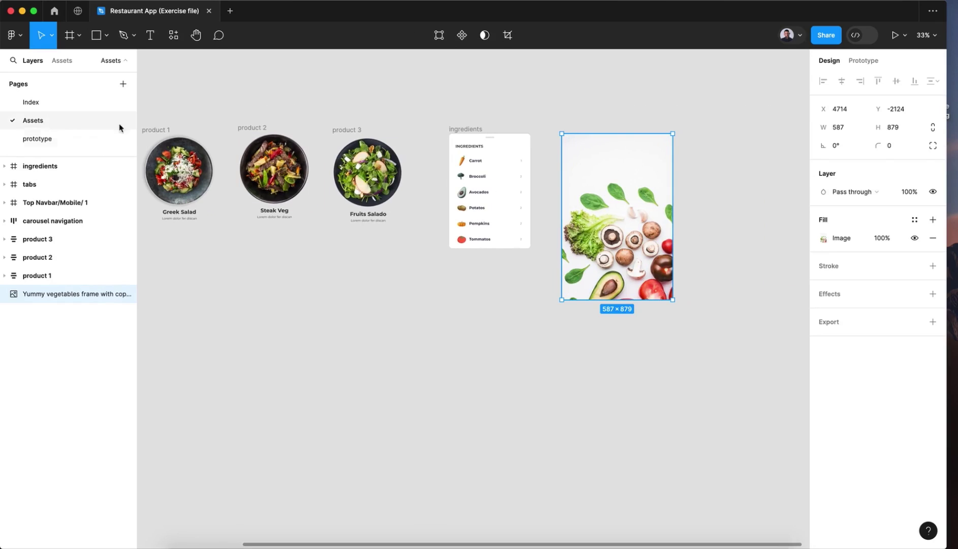
{"action": "left_click", "coordinate": [73, 136]}
{"action": "key", "text": "super+v"}
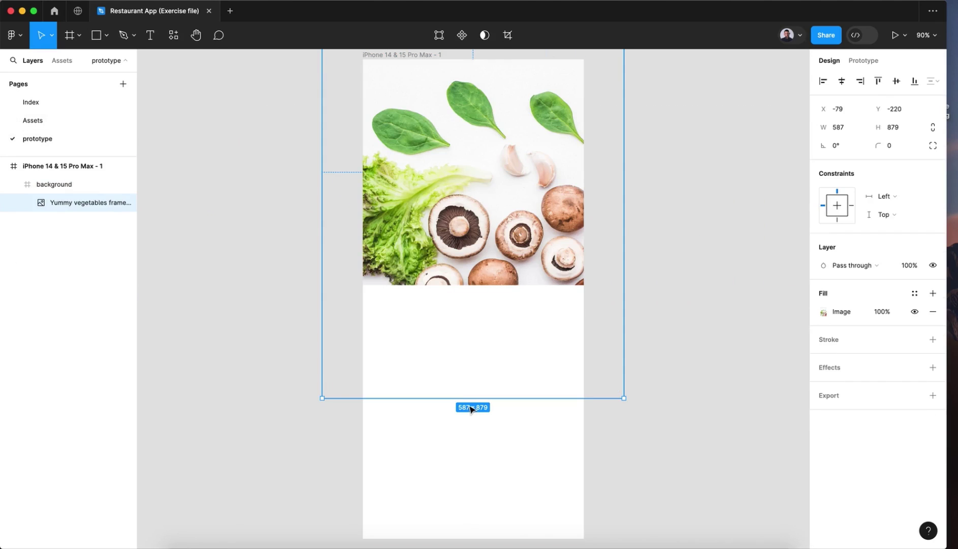
{"action": "left_click_drag", "start_coordinate": [459, 397], "coordinate": [459, 356]}
{"action": "left_click_drag", "start_coordinate": [491, 206], "coordinate": [490, 242]}
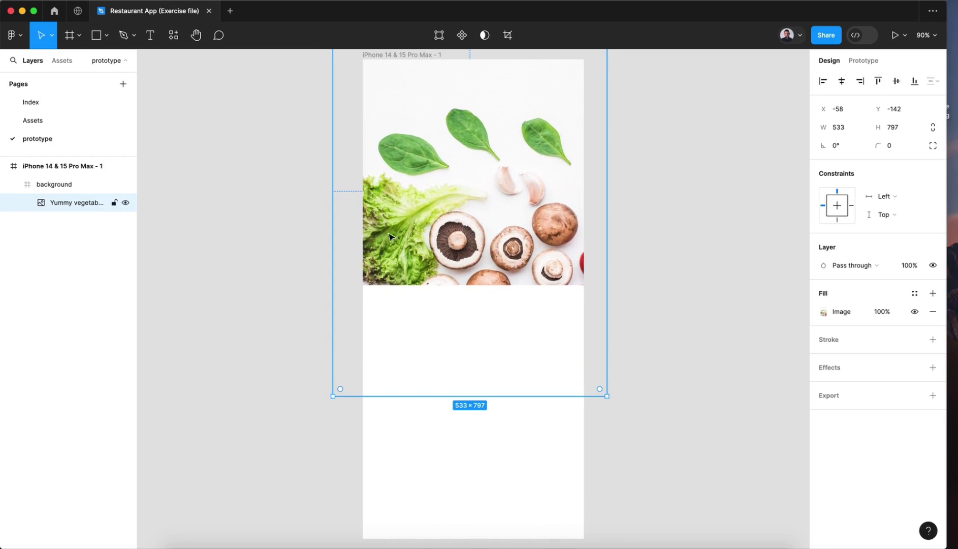
Step: Draw a 430×439 rectangle over the background frame, filled orange E75C0E at 60% opacity
{"action": "left_click", "coordinate": [96, 35]}
{"action": "scroll", "coordinate": [306, 102], "scroll_direction": "up", "scroll_amount": 3}
{"action": "scroll", "coordinate": [305, 103], "scroll_direction": "right", "scroll_amount": 1}
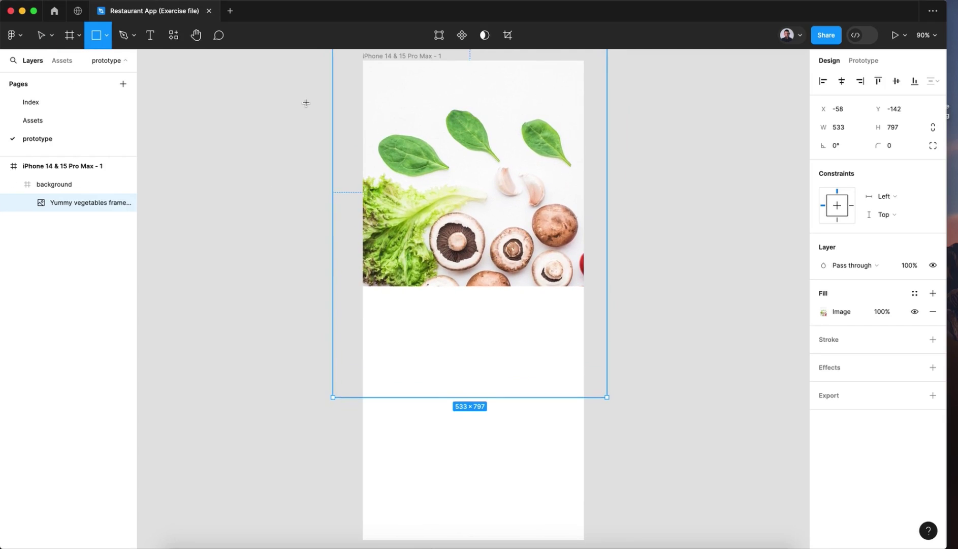
{"action": "left_click_drag", "start_coordinate": [342, 121], "coordinate": [562, 347]}
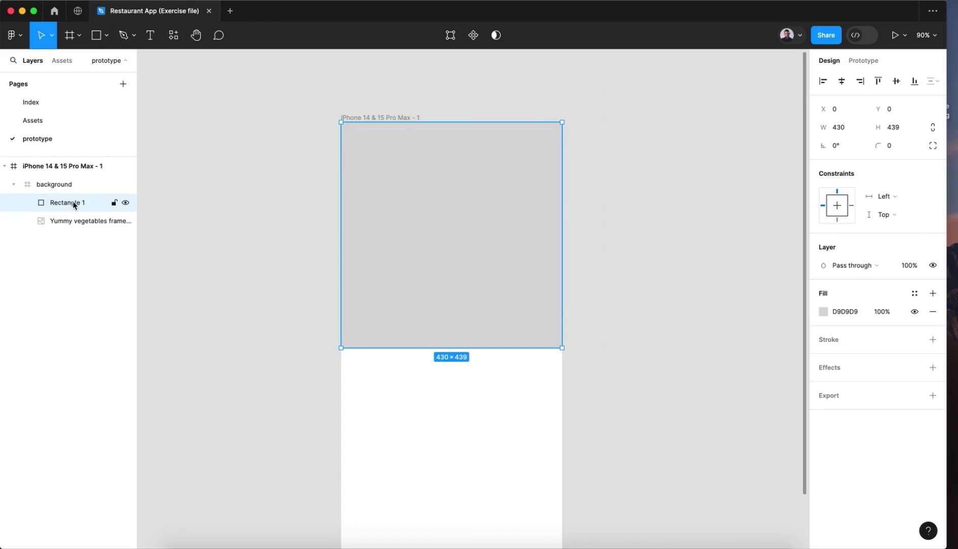
{"action": "left_click", "coordinate": [823, 312]}
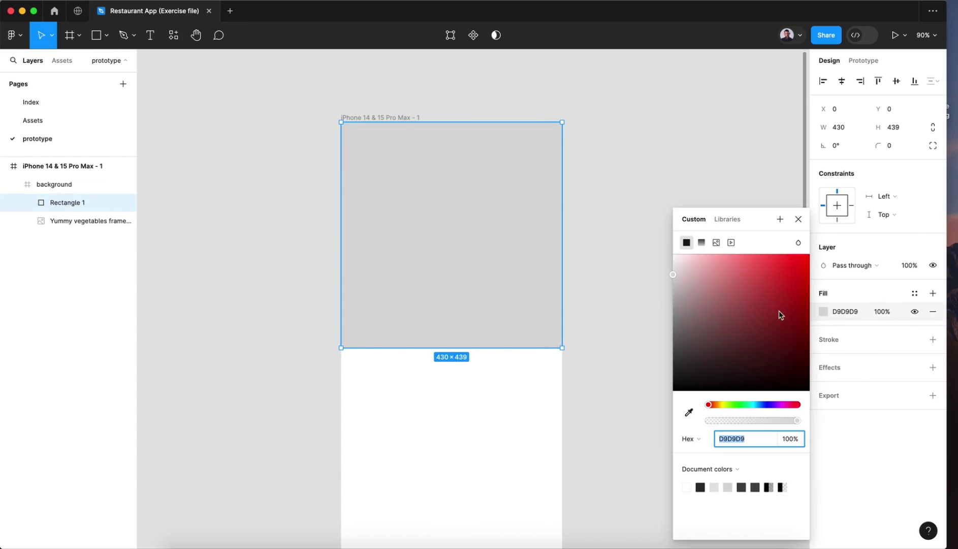
{"action": "left_click", "coordinate": [713, 405]}
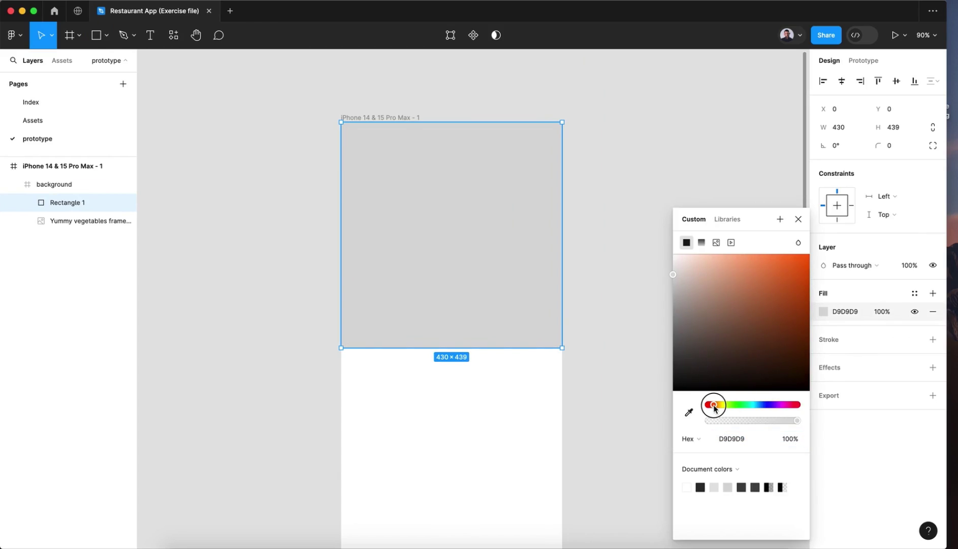
{"action": "left_click_drag", "start_coordinate": [798, 298], "coordinate": [801, 262]}
{"action": "left_click", "coordinate": [798, 219]}
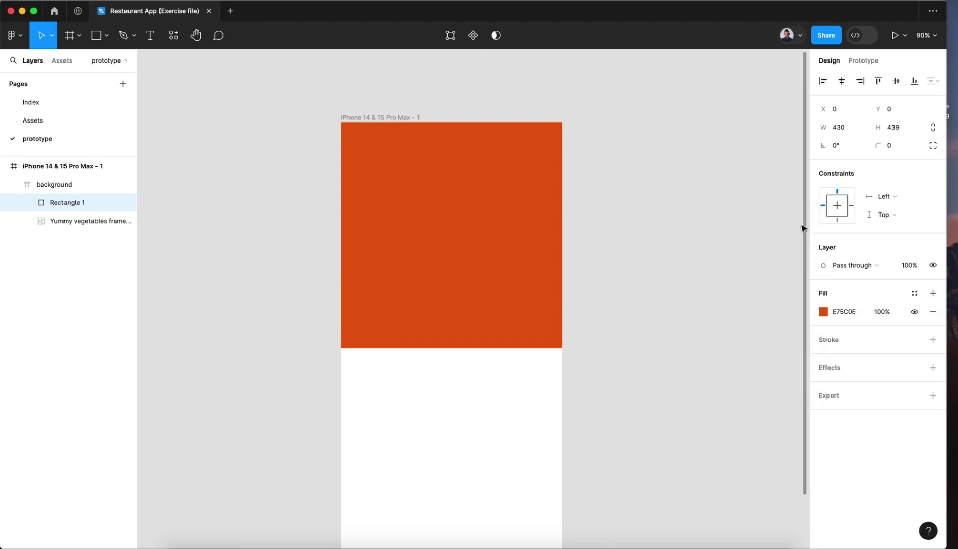
{"action": "left_click_drag", "start_coordinate": [881, 312], "coordinate": [870, 313]}
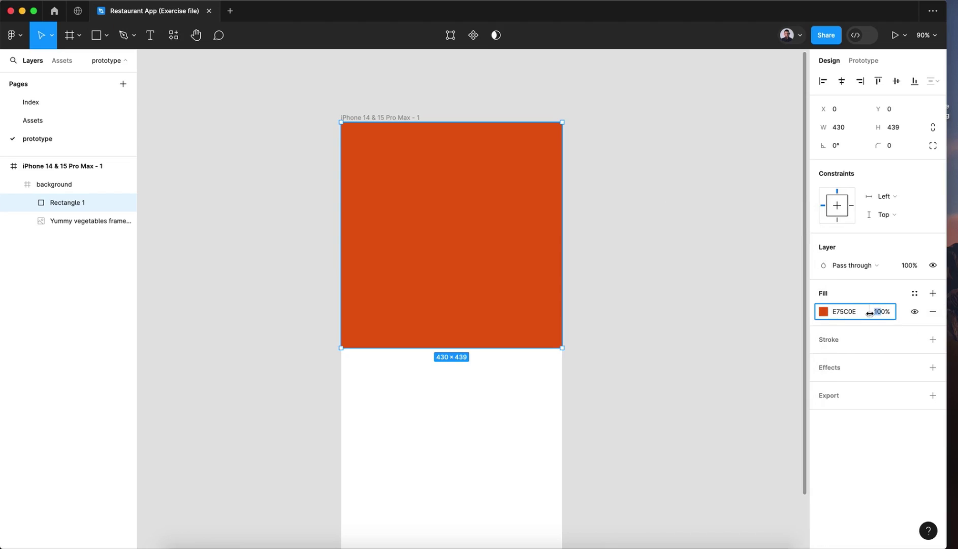
{"action": "type", "text": "6"}
{"action": "key", "text": "Return"}
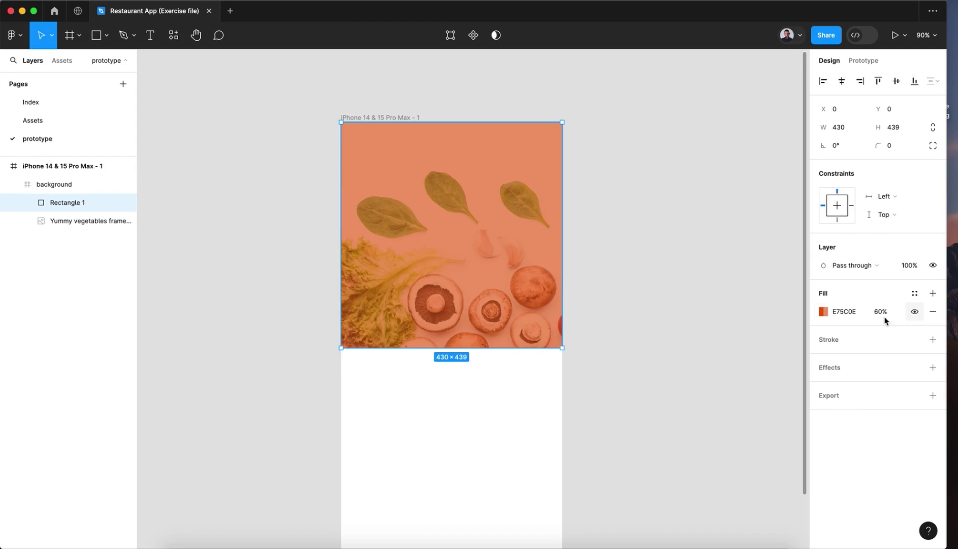
Step: Change the overlay fill to a deep brown (7A350F) at 80% opacity
{"action": "left_click", "coordinate": [823, 312]}
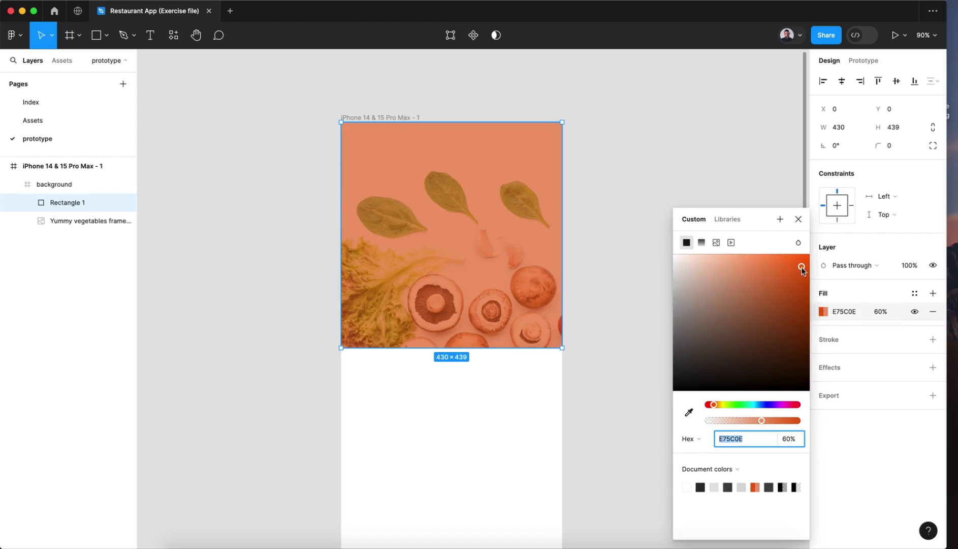
{"action": "left_click_drag", "start_coordinate": [801, 268], "coordinate": [795, 328]}
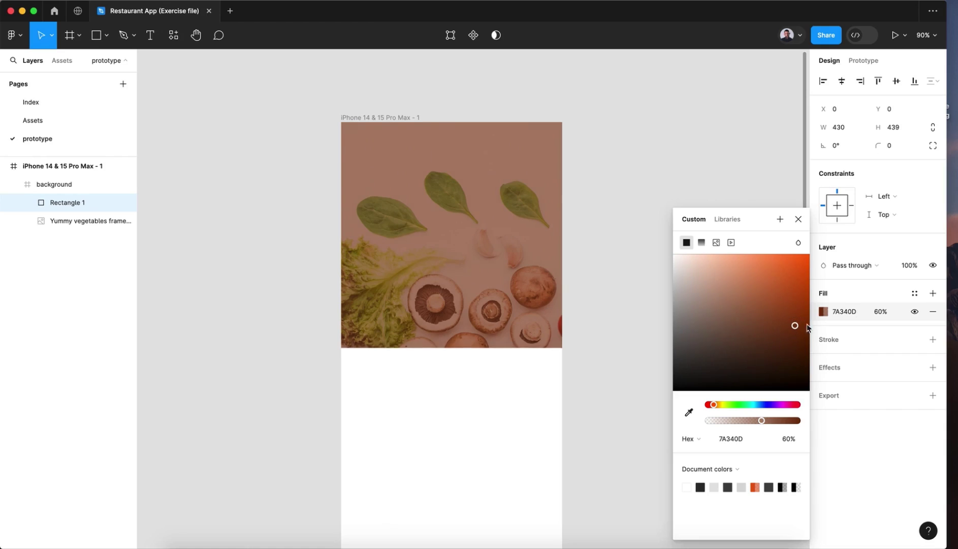
{"action": "left_click", "coordinate": [876, 312]}
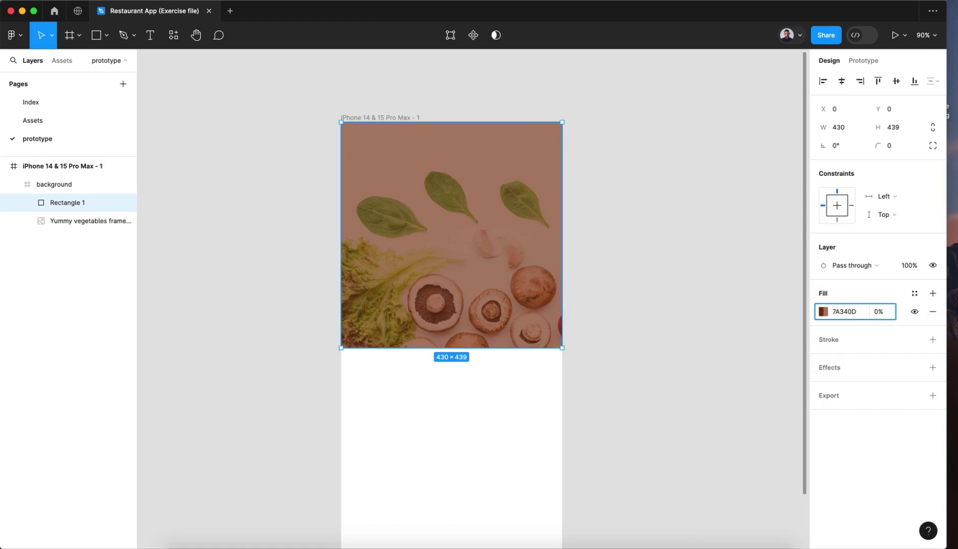
{"action": "type", "text": "80"}
{"action": "key", "text": "Return"}
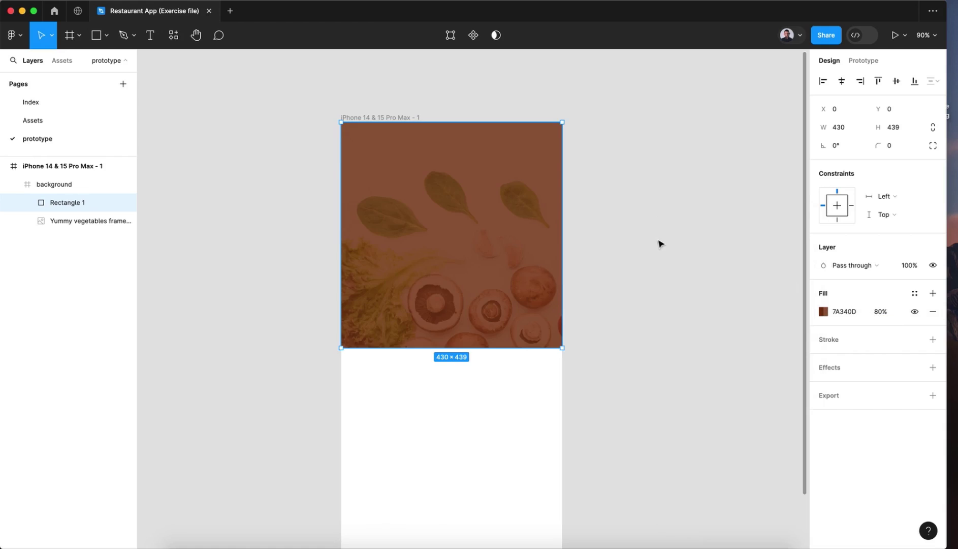
{"action": "left_click", "coordinate": [823, 312]}
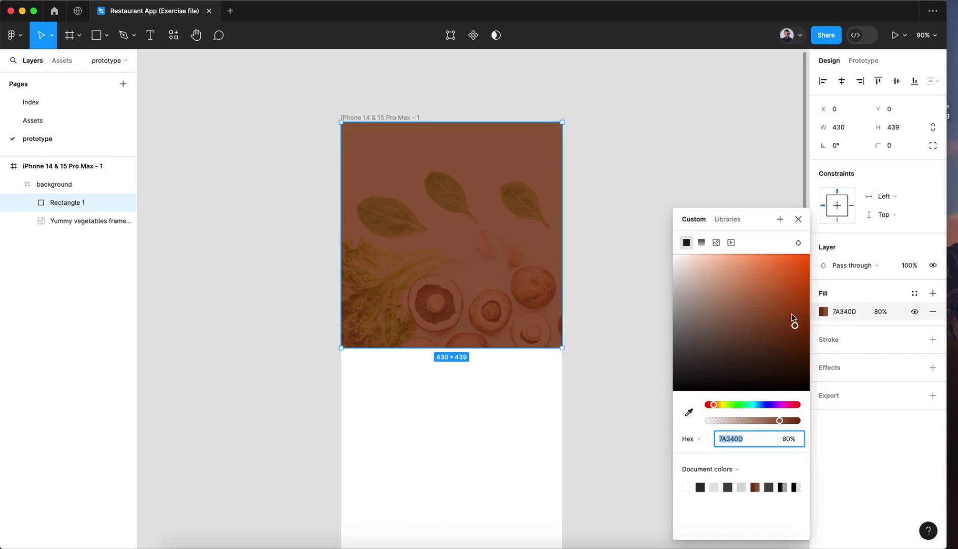
{"action": "mouse_move", "coordinate": [795, 327]}
{"action": "left_mouse_down"}
{"action": "mouse_move", "coordinate": [795, 316]}
{"action": "mouse_move", "coordinate": [793, 328]}
{"action": "left_mouse_up"}
Step: Copy Top Navbar/Mobile/ 1 from the Assets page and paste it into the iPhone frame
{"action": "left_click", "coordinate": [798, 219]}
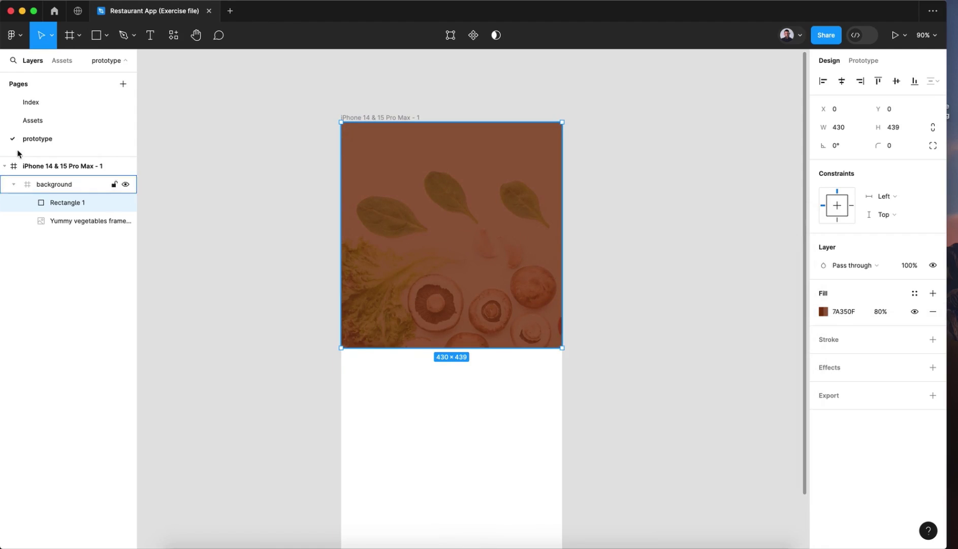
{"action": "left_click", "coordinate": [43, 119]}
{"action": "scroll", "coordinate": [270, 265], "scroll_direction": "left", "scroll_amount": 10}
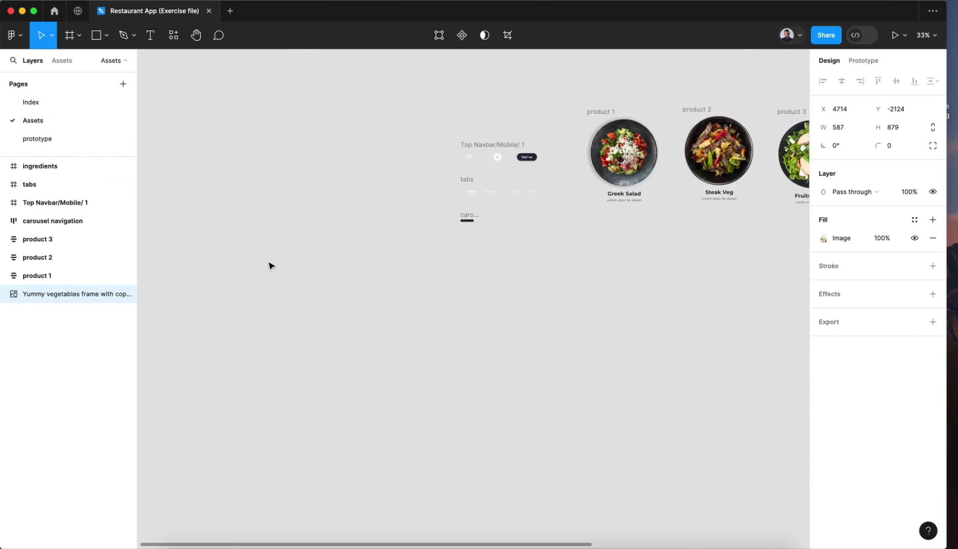
{"action": "scroll", "coordinate": [269, 265], "scroll_direction": "up", "scroll_amount": 5}
{"action": "scroll", "coordinate": [269, 265], "scroll_direction": "right", "scroll_amount": 7}
{"action": "scroll", "coordinate": [269, 265], "scroll_direction": "up", "scroll_amount": 3}
{"action": "left_click", "coordinate": [326, 145]}
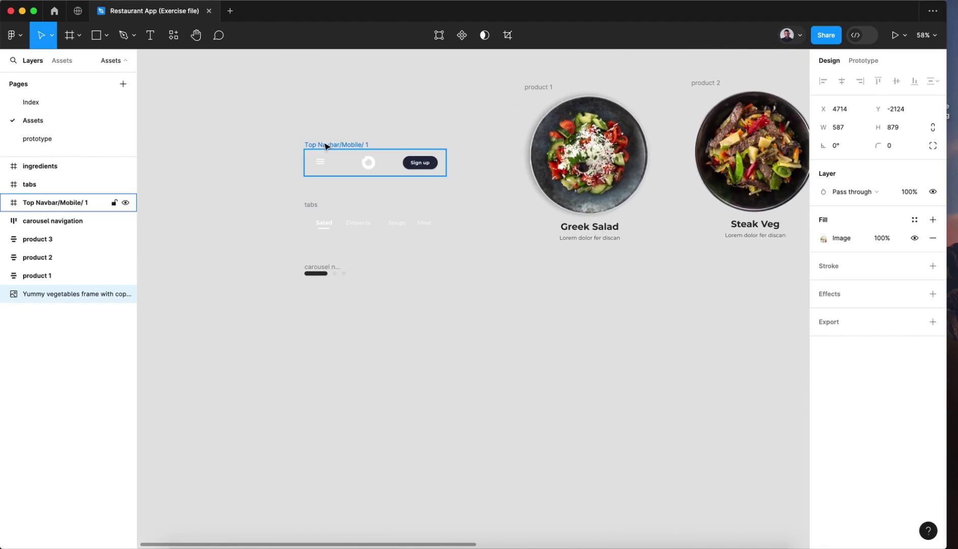
{"action": "left_click", "coordinate": [36, 142]}
{"action": "left_click", "coordinate": [344, 118]}
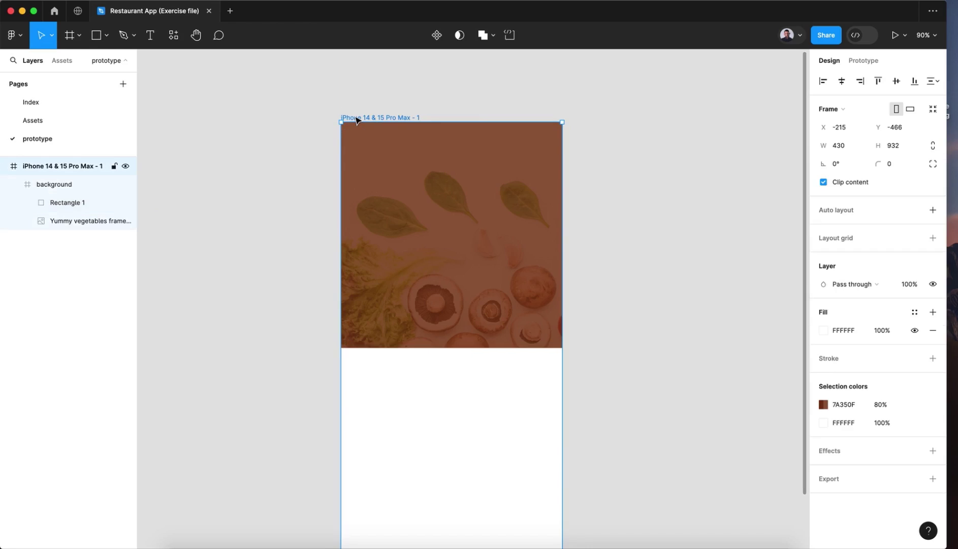
{"action": "key", "text": "ctrl+v"}
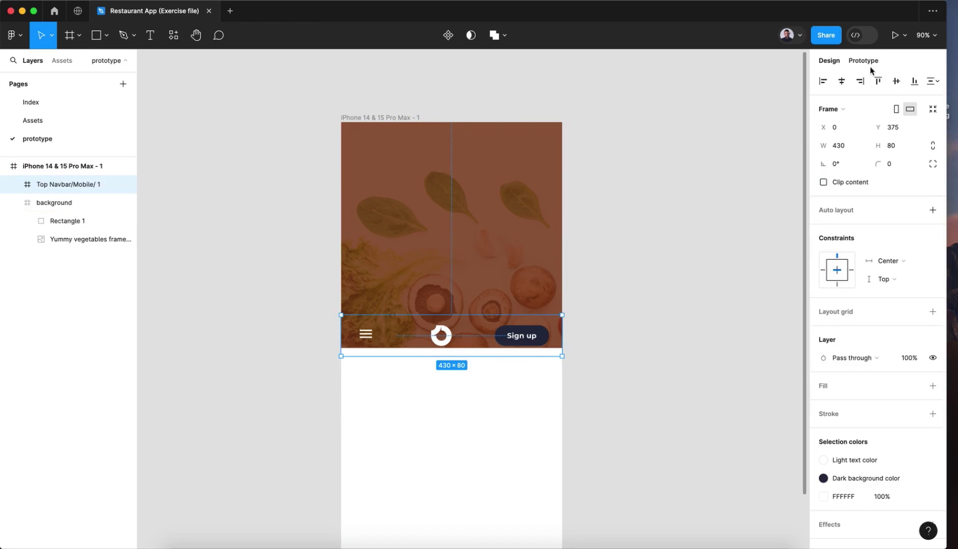
Step: Align the navbar to the top of the phone, then view the Index page's reference design
{"action": "left_click", "coordinate": [877, 80]}
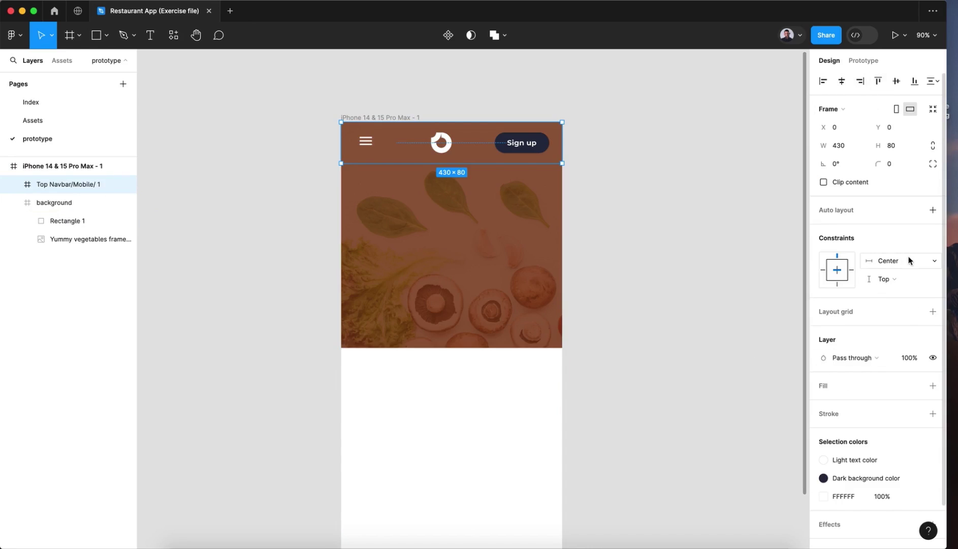
{"action": "left_click", "coordinate": [695, 245]}
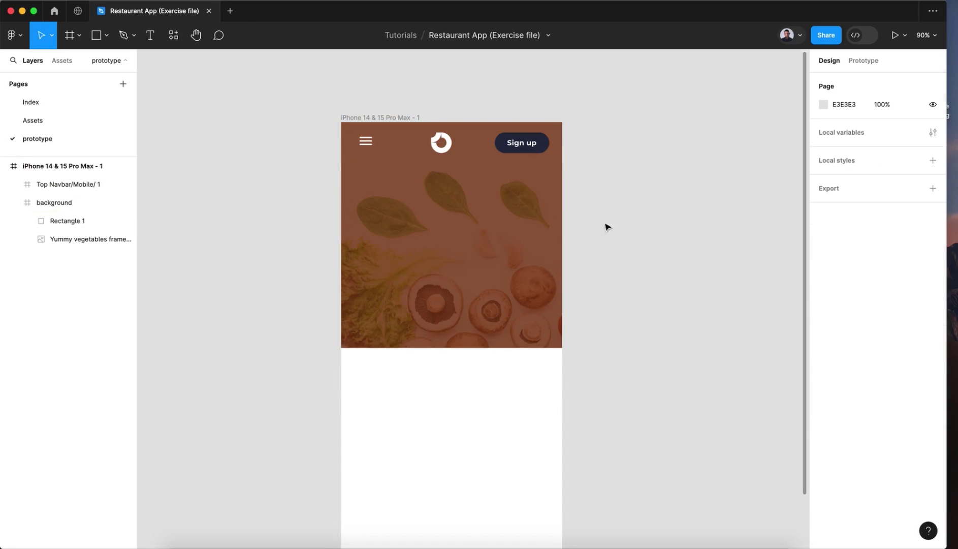
{"action": "left_click", "coordinate": [93, 121]}
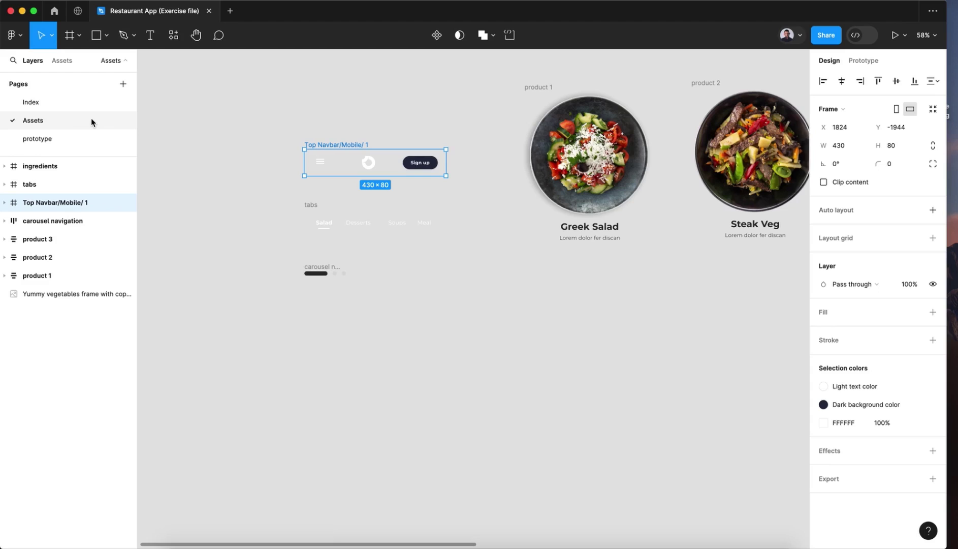
{"action": "left_click", "coordinate": [79, 100]}
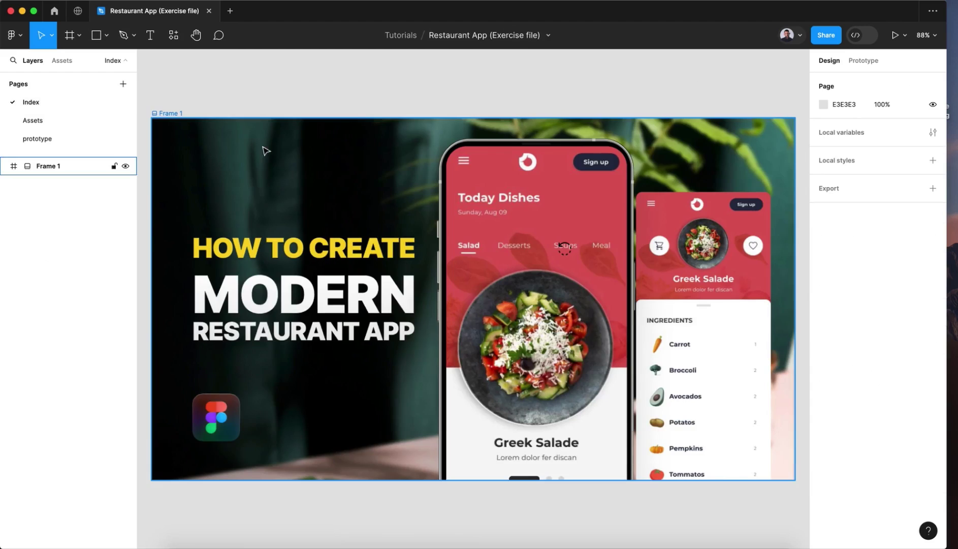
Step: Add a white 'Today Dishes' heading in Montserrat Bold 26 at 33, 101 on the brown header
{"action": "left_click", "coordinate": [43, 140]}
{"action": "left_click", "coordinate": [150, 35]}
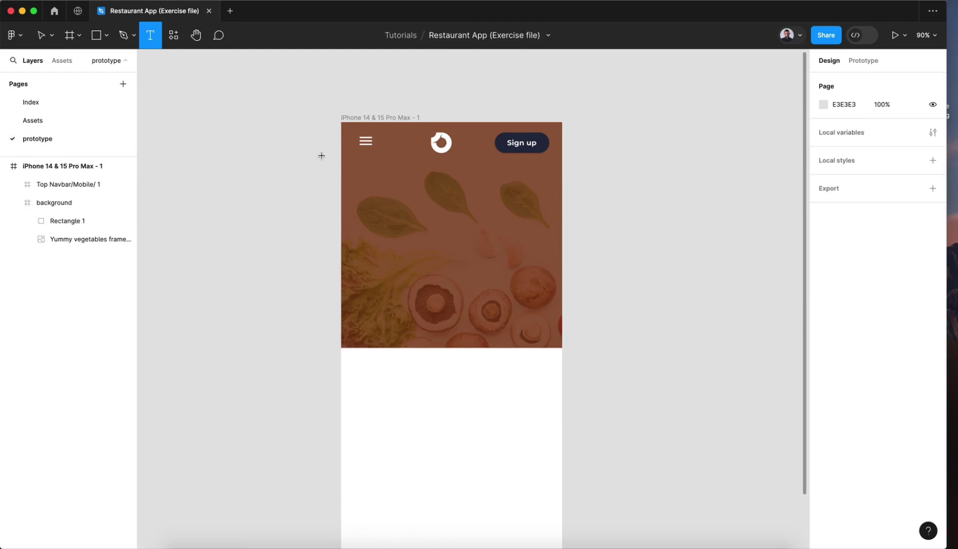
{"action": "left_click", "coordinate": [363, 180]}
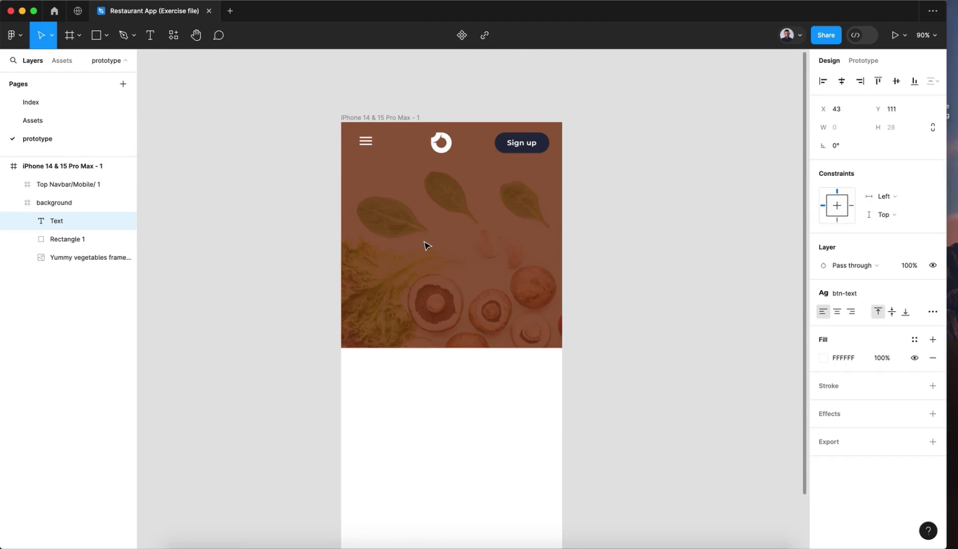
{"action": "type", "text": "Today Dishes"}
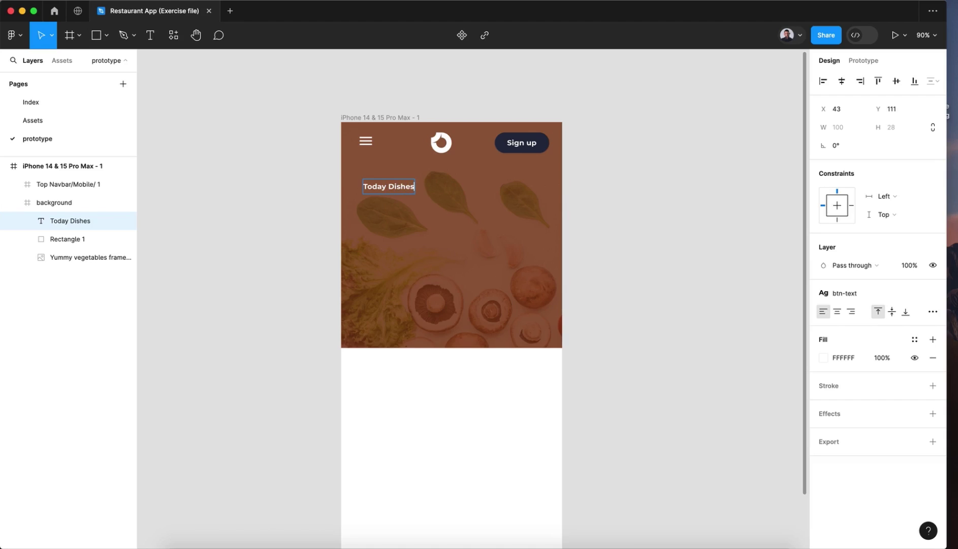
{"action": "key", "text": "Escape"}
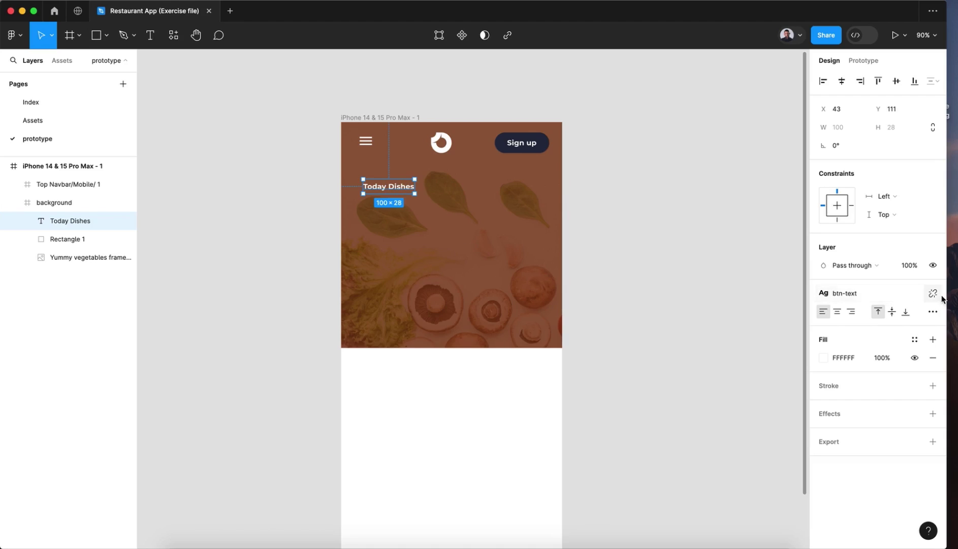
{"action": "left_click", "coordinate": [934, 294]}
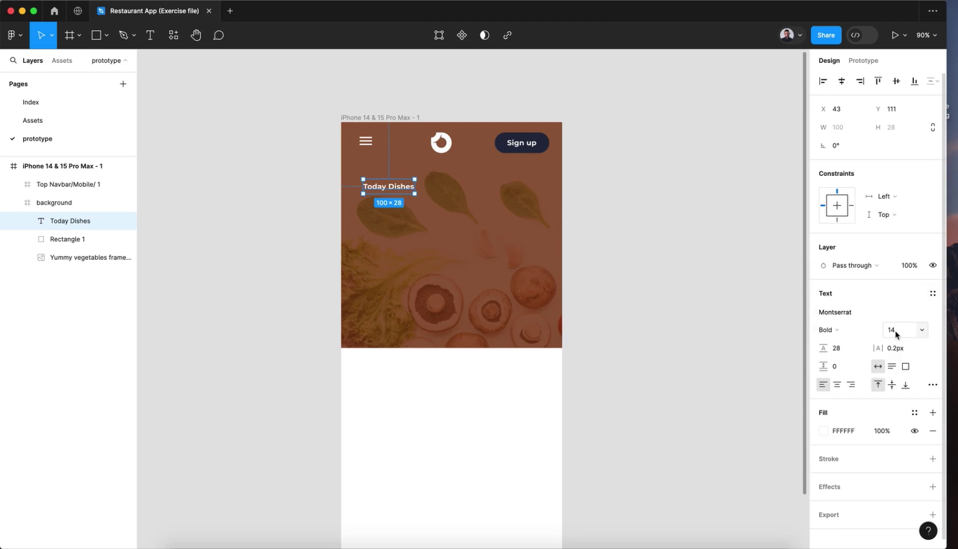
{"action": "left_click_drag", "start_coordinate": [888, 331], "coordinate": [902, 333]}
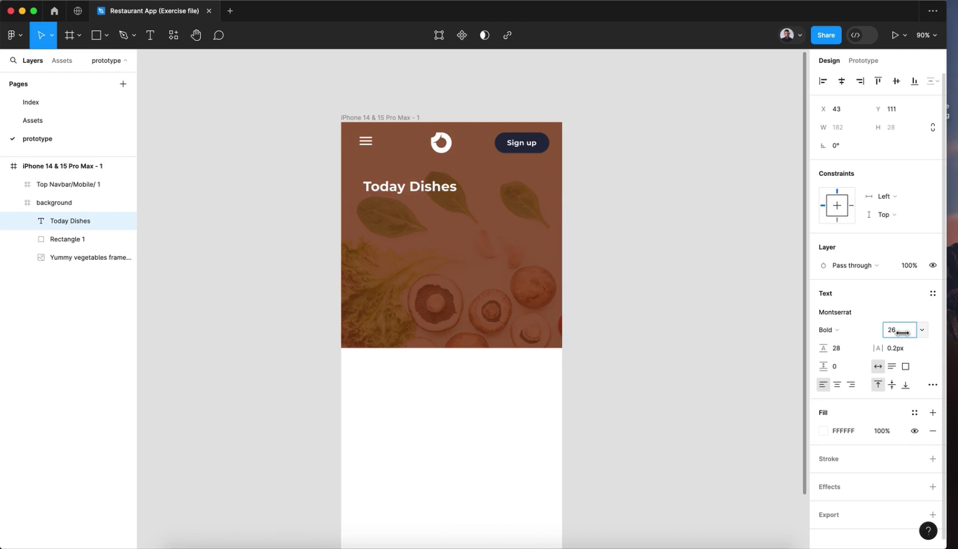
{"action": "left_click", "coordinate": [443, 190]}
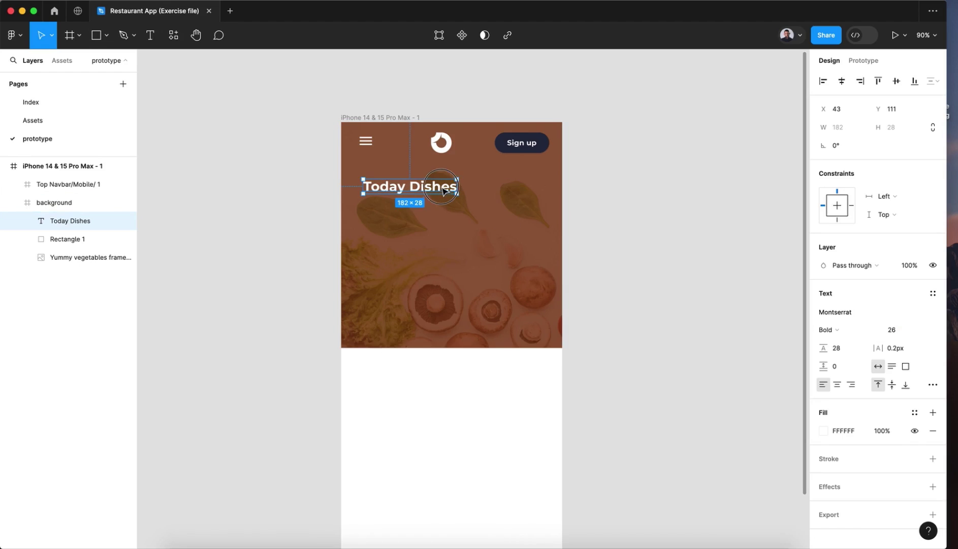
{"action": "left_click_drag", "start_coordinate": [443, 189], "coordinate": [438, 184]}
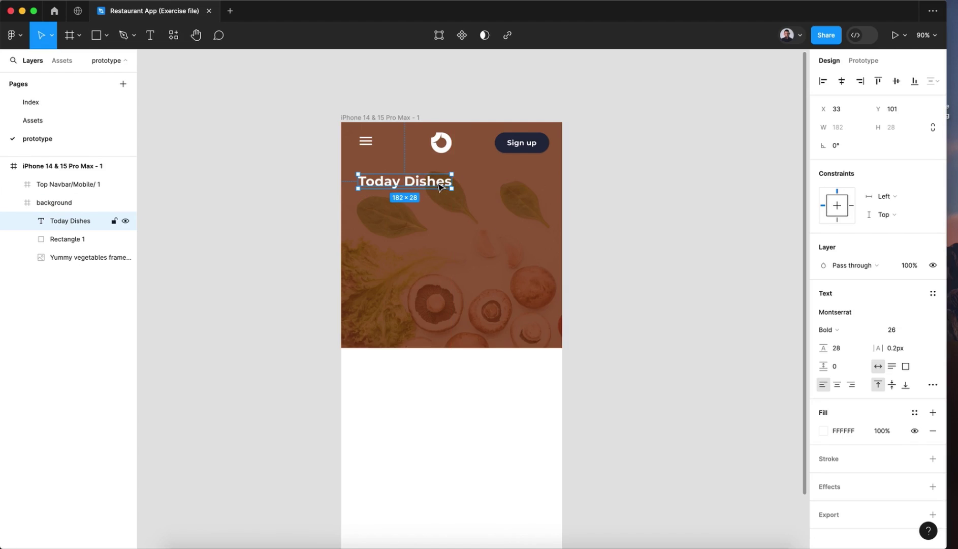
Step: Add 'Sunday, Aug 09' in Montserrat Regular 16 and place it under the heading at 33, 129
{"action": "key", "text": "t"}
{"action": "left_click", "coordinate": [358, 205]}
{"action": "type", "text": "Su"}
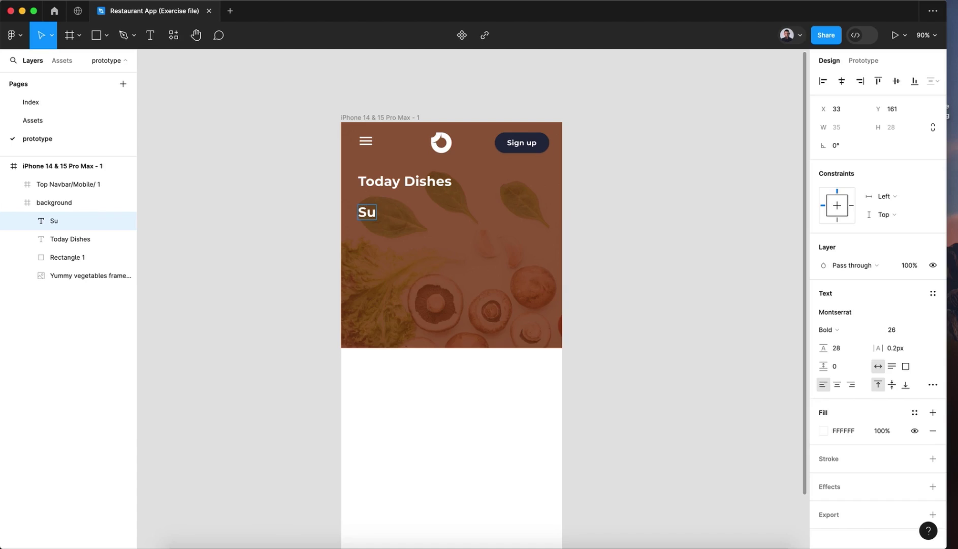
{"action": "type", "text": "nday, Aug"}
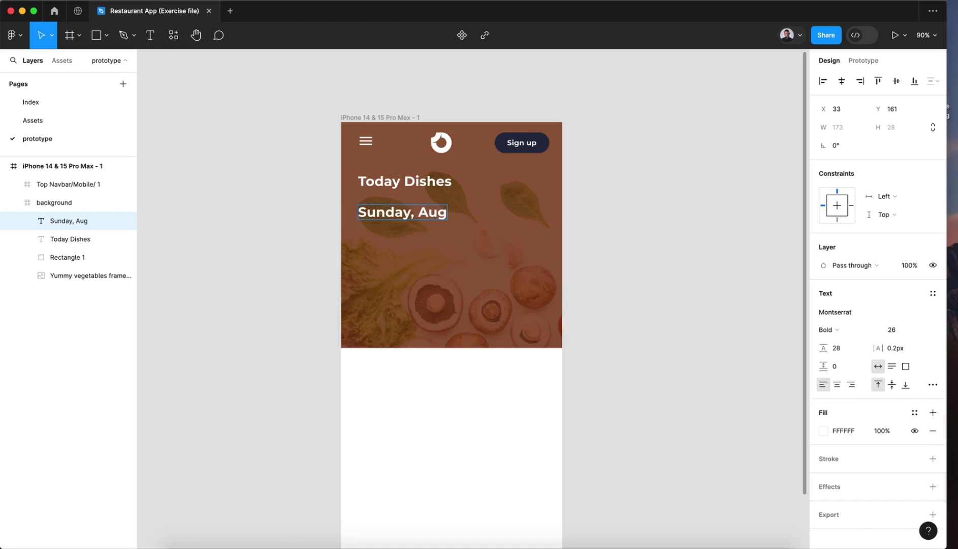
{"action": "type", "text": " 09"}
{"action": "key", "text": "Escape"}
{"action": "left_click", "coordinate": [864, 330]}
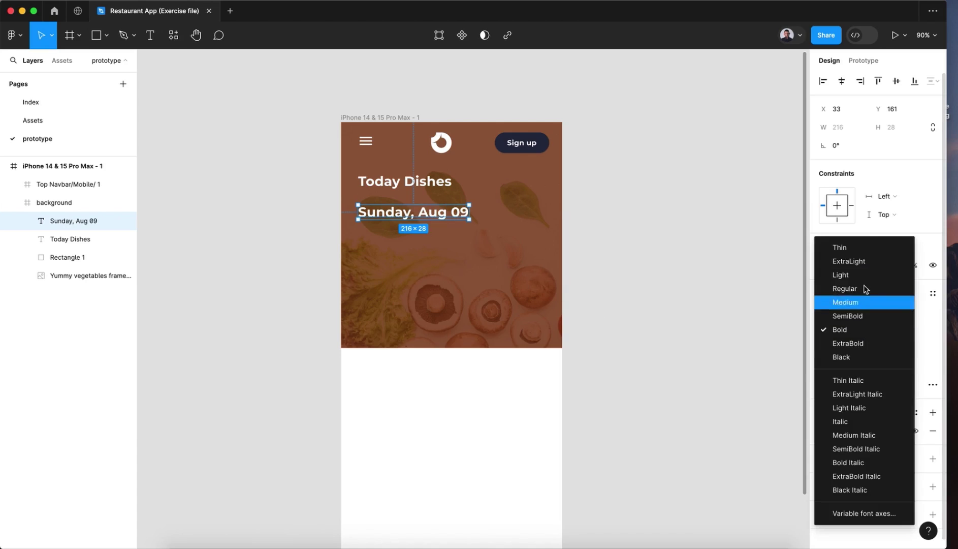
{"action": "left_click", "coordinate": [866, 289]}
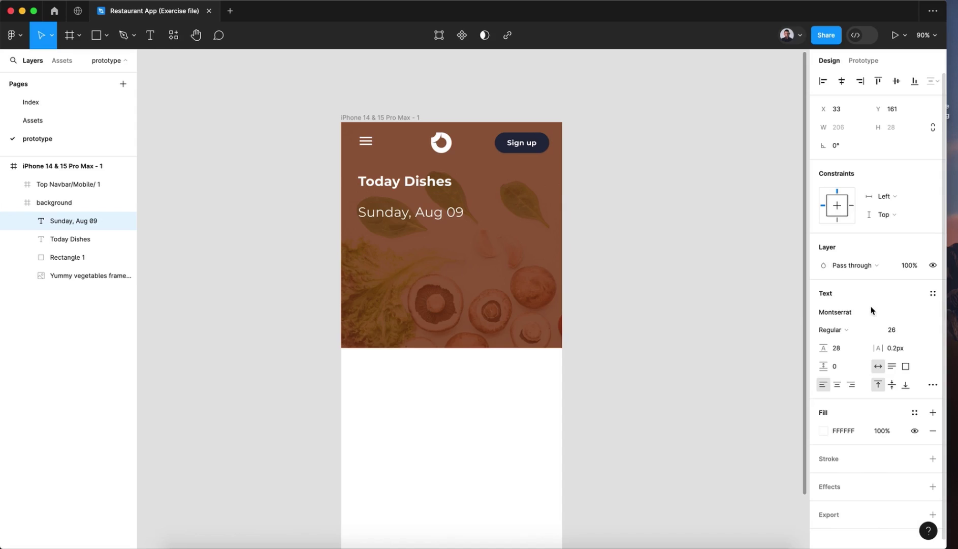
{"action": "left_click", "coordinate": [895, 331]}
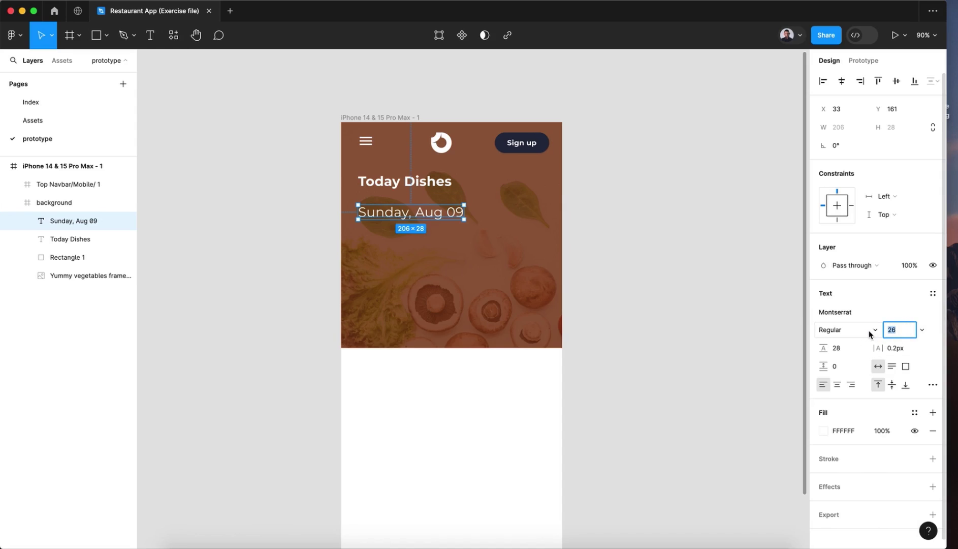
{"action": "type", "text": "1"}
{"action": "key", "text": "Return"}
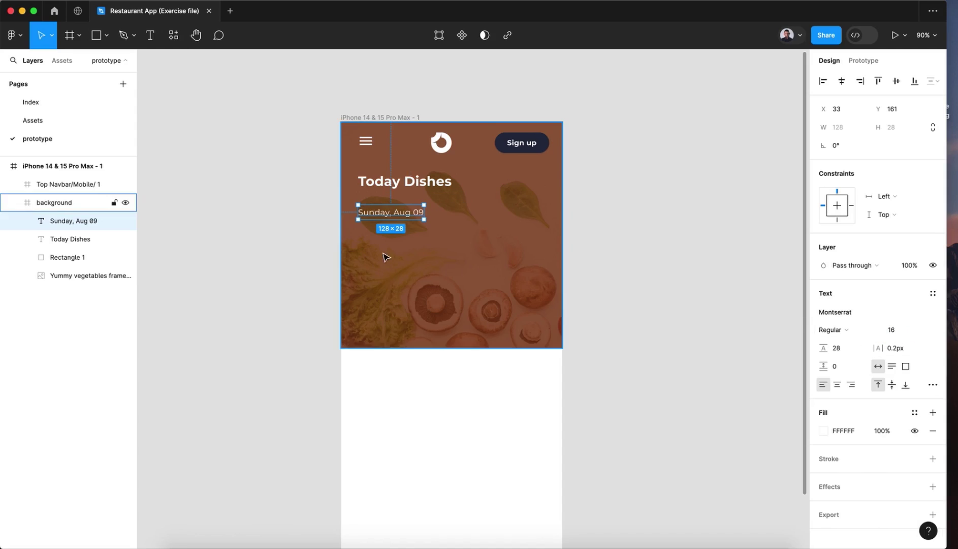
{"action": "left_click", "coordinate": [408, 210]}
{"action": "left_click_drag", "start_coordinate": [409, 210], "coordinate": [411, 202]}
Step: Copy the Salad, Desserts, Soups and Meal tabs from Assets and place them at y 176 under the date
{"action": "left_click", "coordinate": [285, 222]}
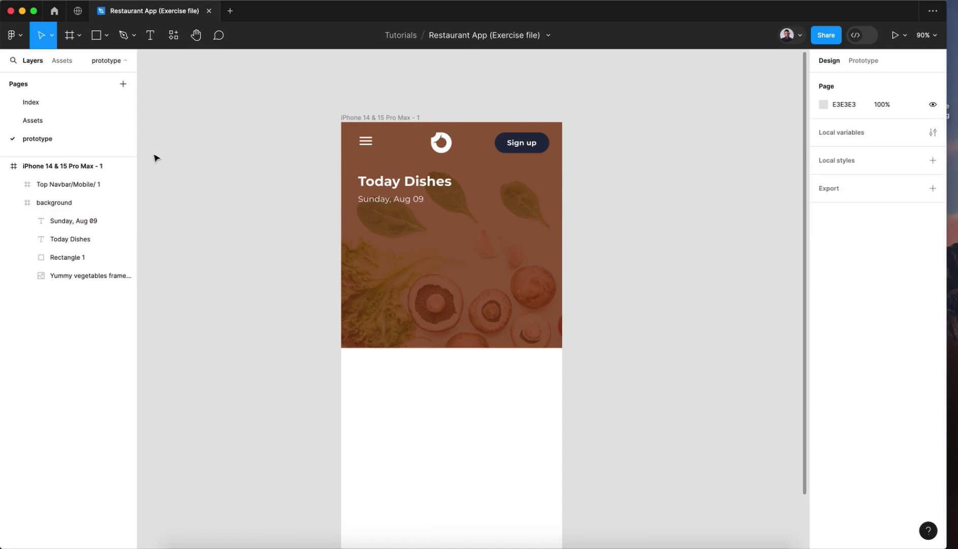
{"action": "left_click", "coordinate": [67, 129]}
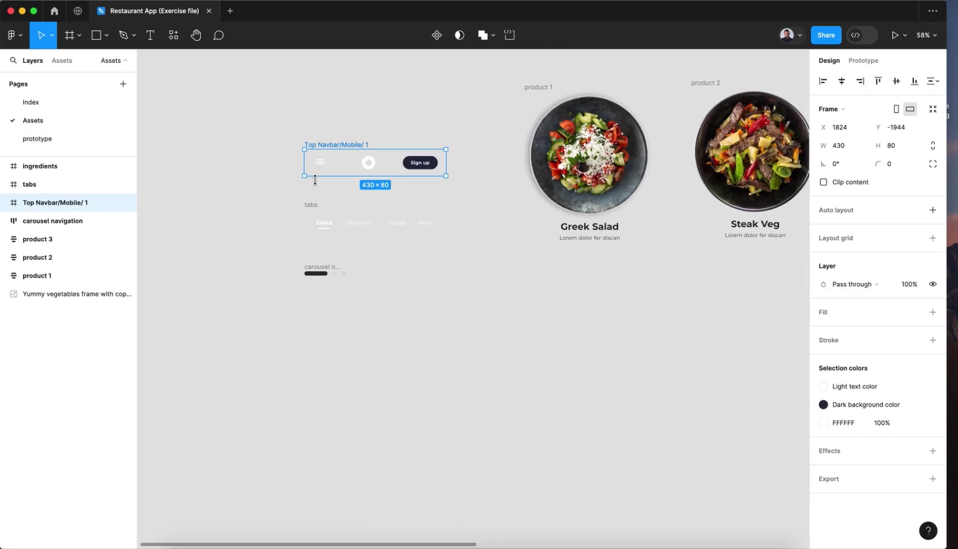
{"action": "left_click", "coordinate": [309, 204]}
{"action": "scroll", "coordinate": [309, 205], "scroll_direction": "up", "scroll_amount": 5}
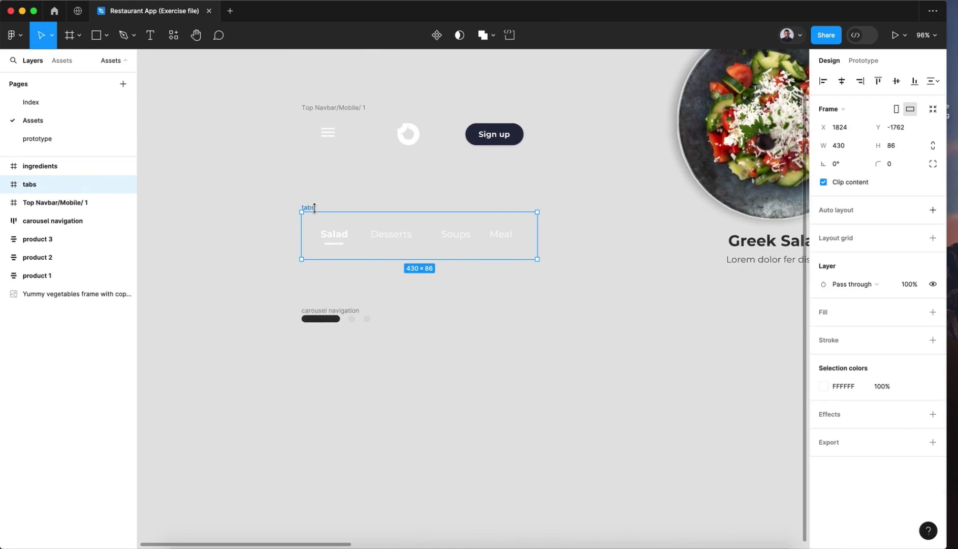
{"action": "left_click", "coordinate": [75, 140]}
{"action": "left_click", "coordinate": [397, 118]}
{"action": "key", "text": "super+v"}
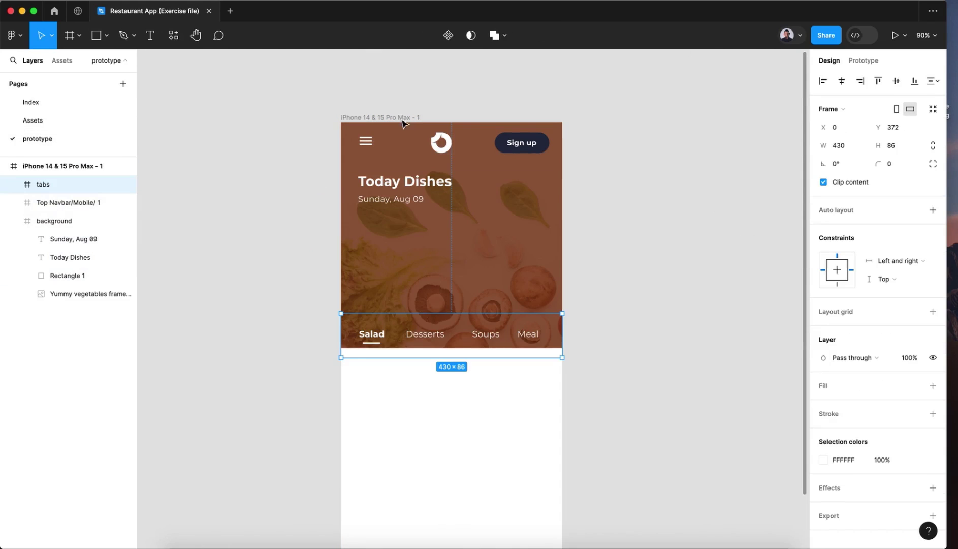
{"action": "left_click_drag", "start_coordinate": [447, 323], "coordinate": [441, 229]}
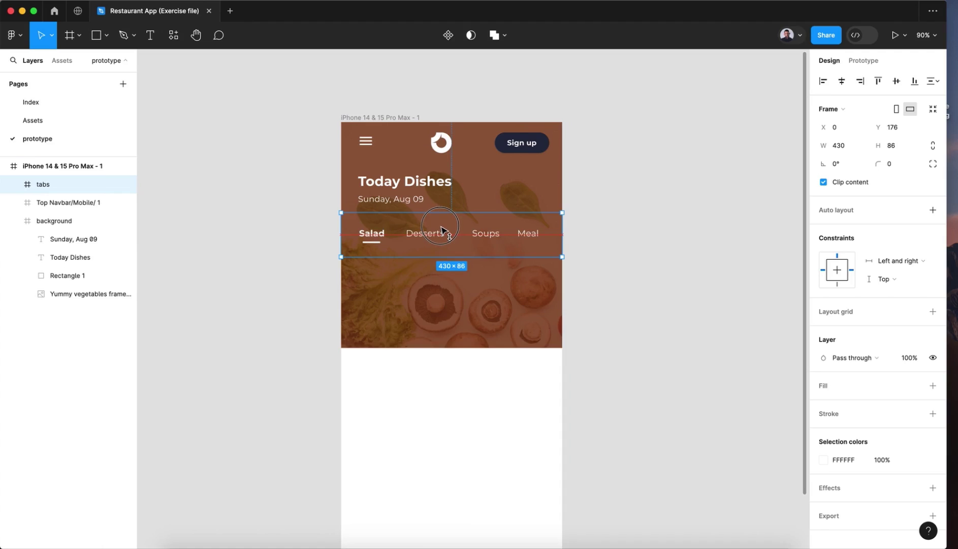
{"action": "left_click", "coordinate": [642, 250]}
Step: Stretch the background frame and its brown overlay to 430×494 for a taller header
{"action": "scroll", "coordinate": [643, 250], "scroll_direction": "down", "scroll_amount": 3}
{"action": "scroll", "coordinate": [643, 250], "scroll_direction": "right", "scroll_amount": 2}
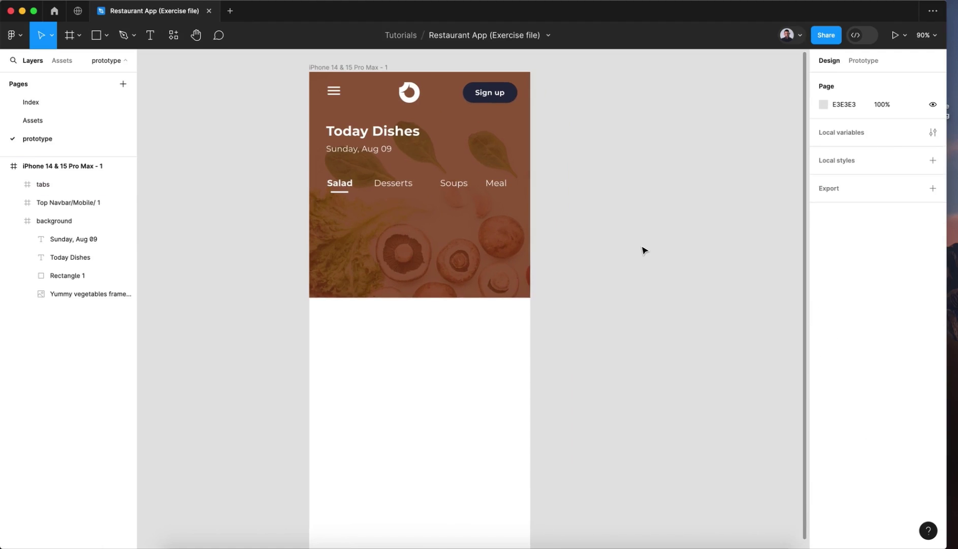
{"action": "scroll", "coordinate": [642, 250], "scroll_direction": "down", "scroll_amount": 3}
{"action": "scroll", "coordinate": [642, 250], "scroll_direction": "up", "scroll_amount": 1}
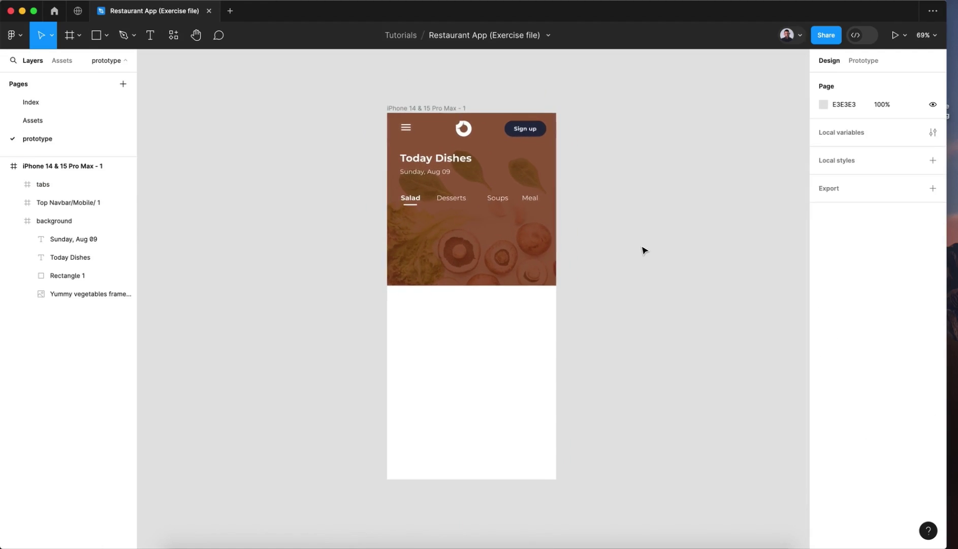
{"action": "left_click", "coordinate": [527, 270]}
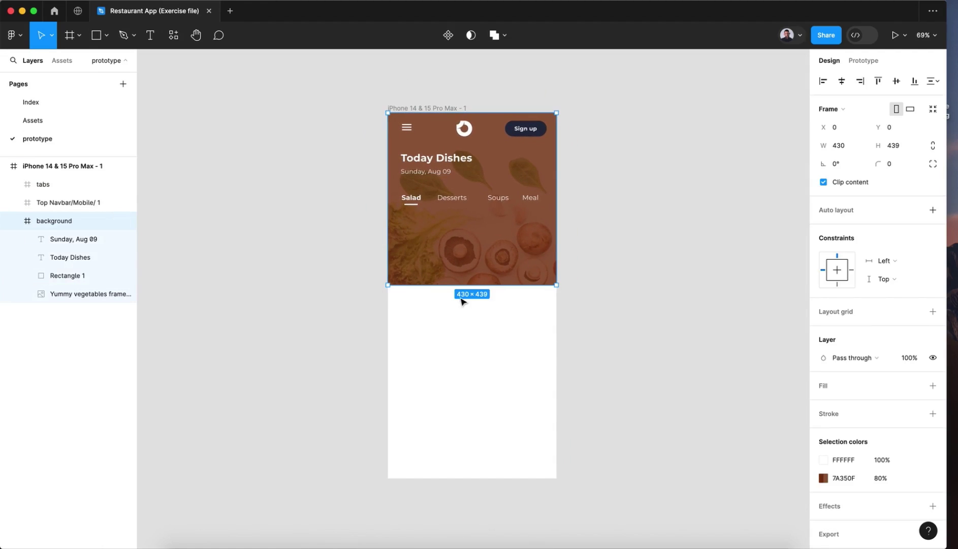
{"action": "left_click_drag", "start_coordinate": [467, 287], "coordinate": [483, 304]}
{"action": "left_click", "coordinate": [471, 276]}
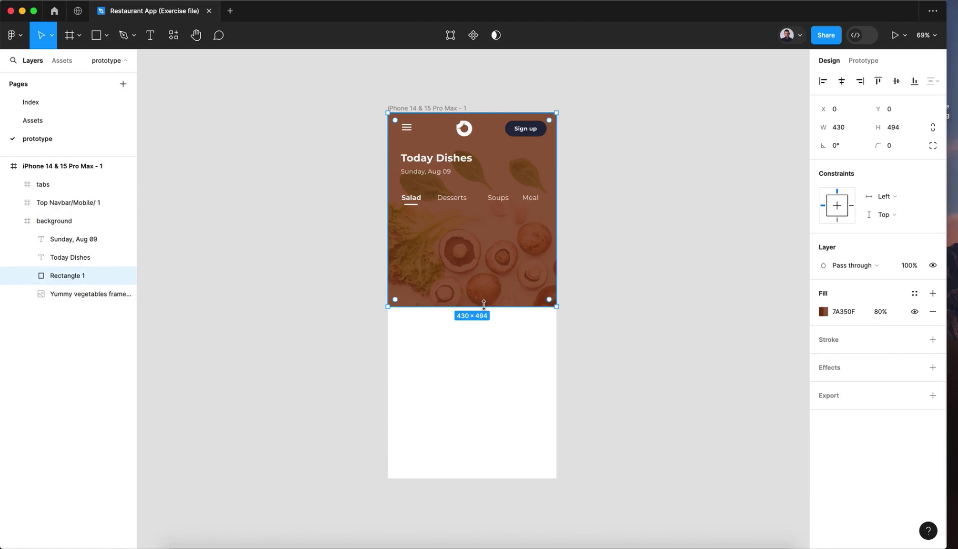
{"action": "left_click", "coordinate": [614, 294]}
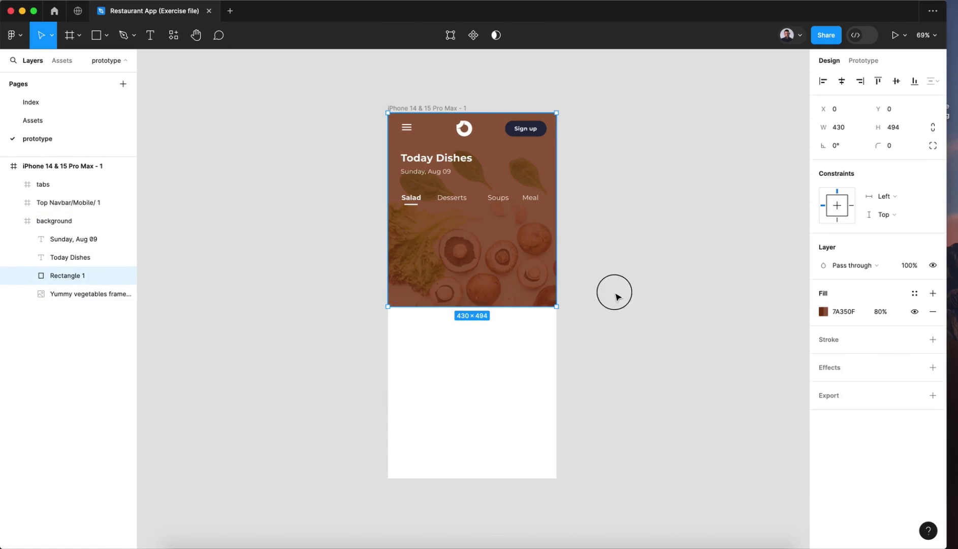
Step: Paste product cards 1–3 from Assets into the iPhone frame, with Greek Salad centred
{"action": "left_click", "coordinate": [43, 123]}
{"action": "left_click_drag", "start_coordinate": [363, 89], "coordinate": [734, 268]}
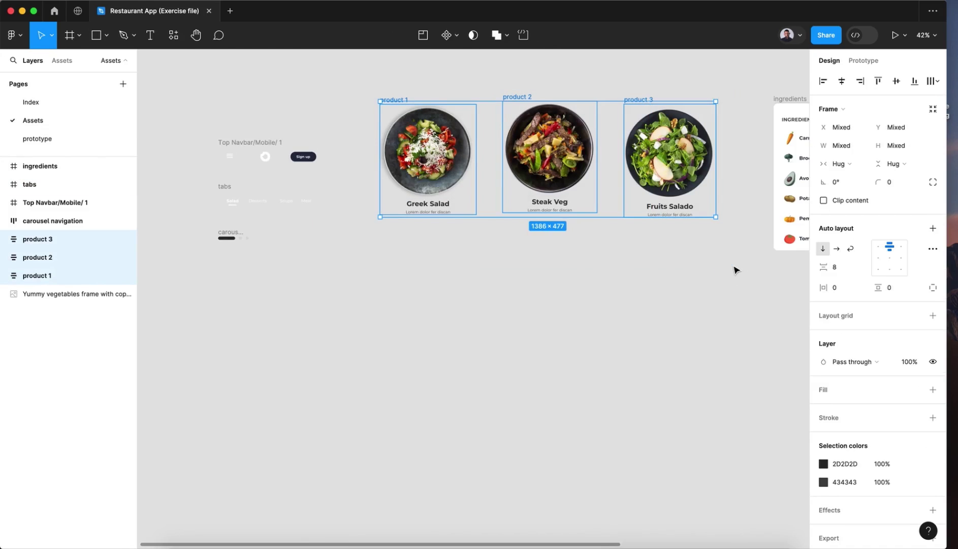
{"action": "left_click", "coordinate": [85, 135]}
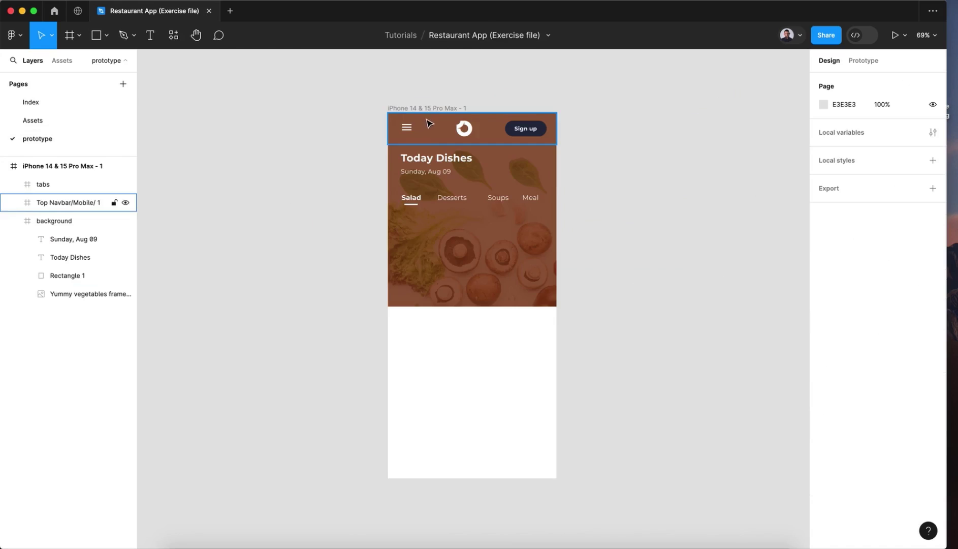
{"action": "left_click", "coordinate": [423, 108]}
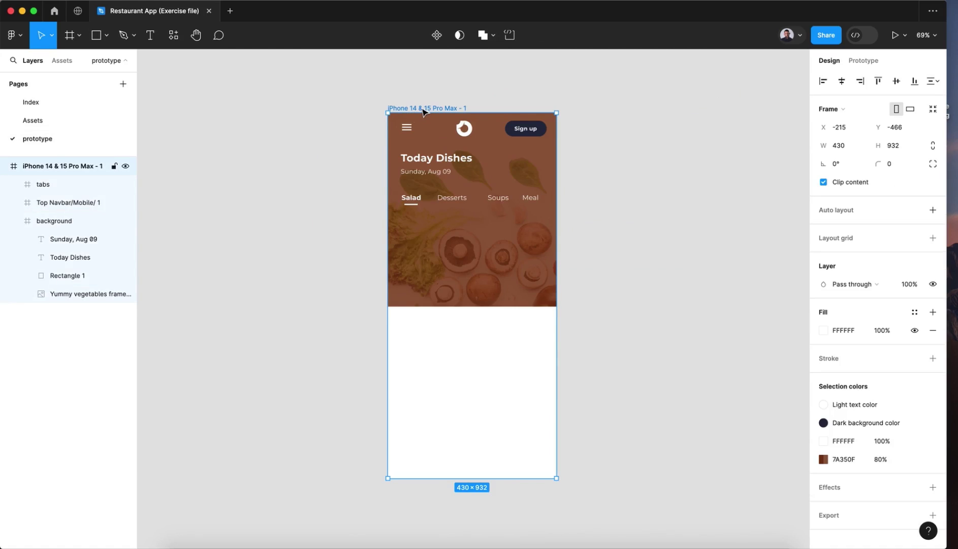
{"action": "key", "text": "super+v"}
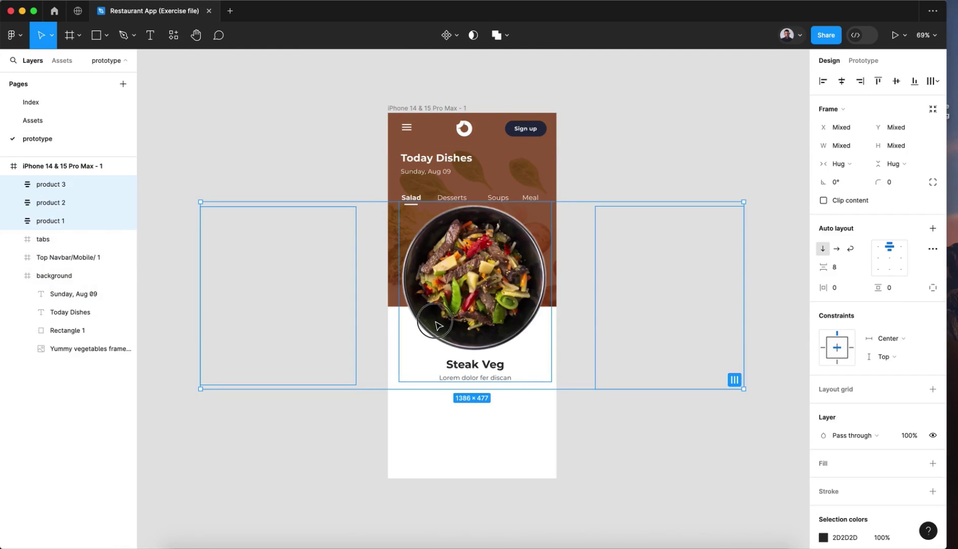
{"action": "key", "text": "shift+Right"}
{"action": "key", "text": "shift+Right"}
{"action": "key", "text": "shift+Right"}
{"action": "key", "text": "shift+Right"}
{"action": "key", "text": "shift+Right"}
{"action": "key", "text": "shift+Right"}
{"action": "key", "text": "shift+Right"}
{"action": "key", "text": "shift+Right"}
{"action": "key", "text": "shift+Right"}
{"action": "key", "text": "shift+Right"}
{"action": "key", "text": "shift+Right"}
{"action": "key", "text": "shift+Right"}
{"action": "key", "text": "shift+Right"}
{"action": "key", "text": "shift+Right"}
{"action": "key", "text": "shift+Right"}
{"action": "key", "text": "shift+Right"}
{"action": "key", "text": "shift+Right"}
{"action": "key", "text": "shift+Right"}
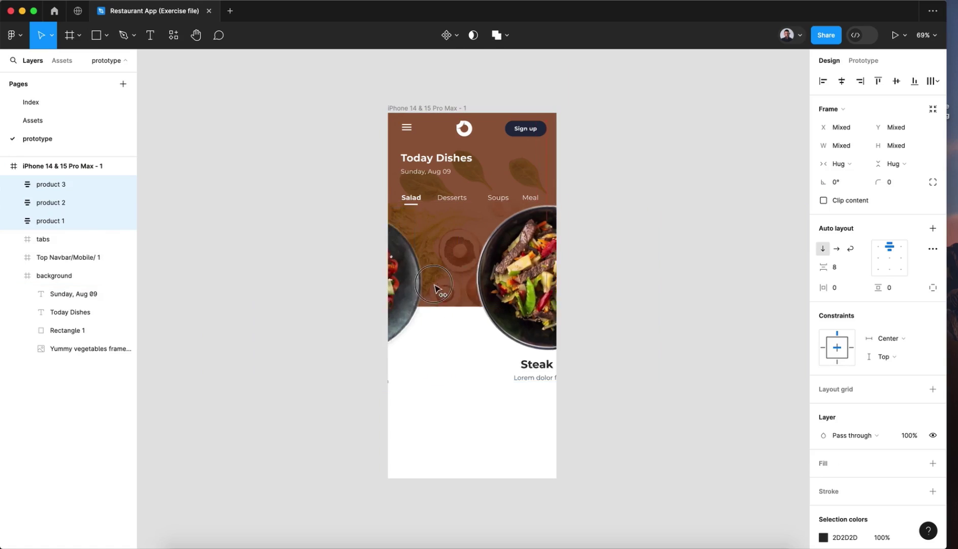
{"action": "left_click_drag", "start_coordinate": [435, 289], "coordinate": [487, 284]}
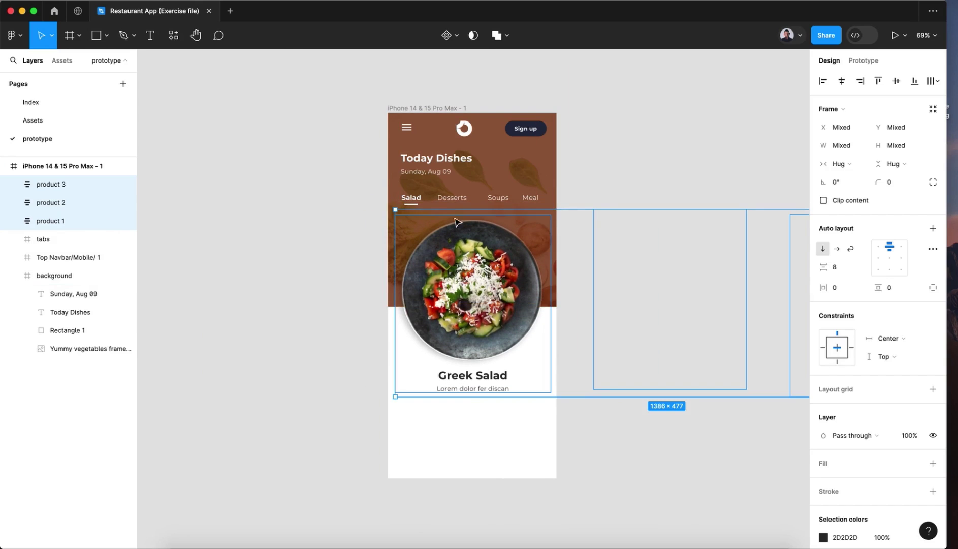
Step: Toggle the iPhone frame's Clip content off and back on so only Greek Salad shows
{"action": "left_click", "coordinate": [428, 106]}
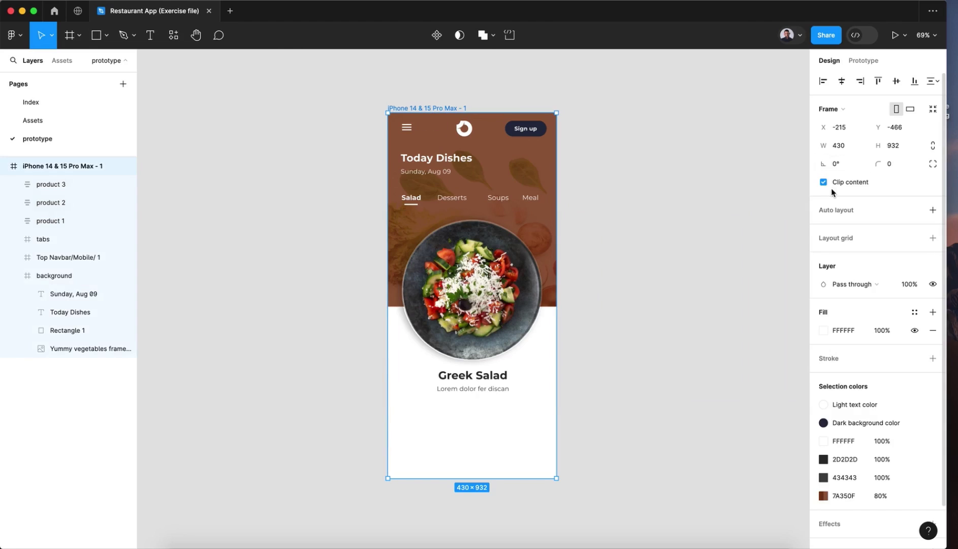
{"action": "left_click", "coordinate": [823, 182]}
{"action": "scroll", "coordinate": [636, 192], "scroll_direction": "right", "scroll_amount": 5}
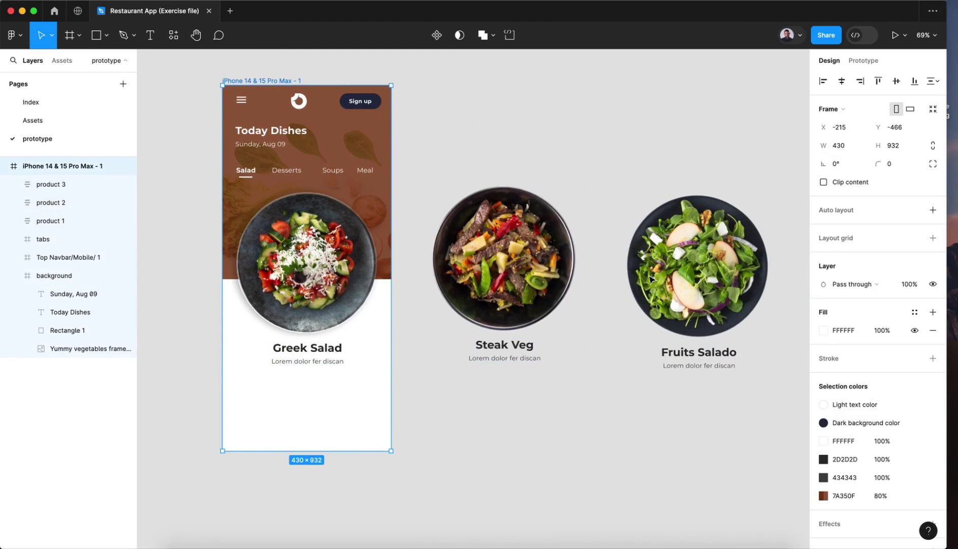
{"action": "scroll", "coordinate": [531, 247], "scroll_direction": "left", "scroll_amount": 2}
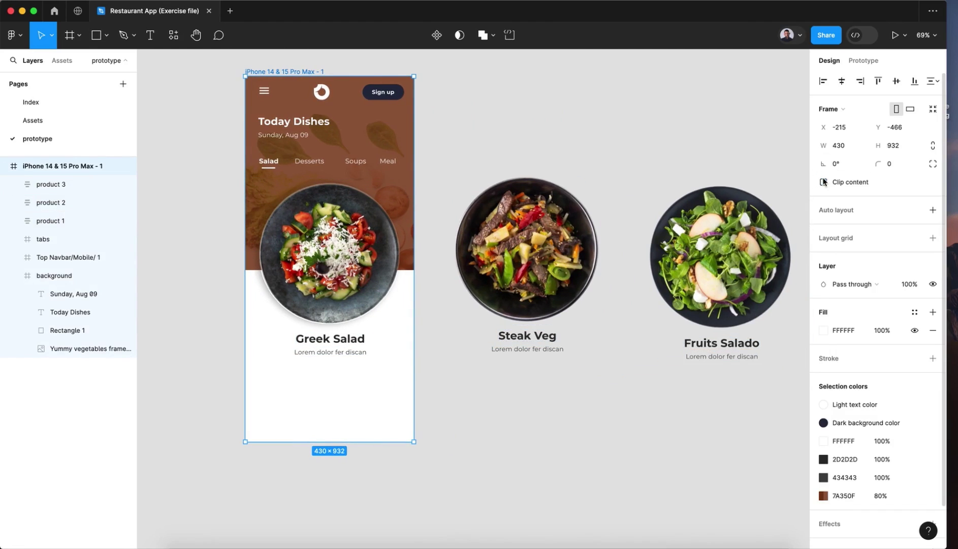
{"action": "left_click", "coordinate": [823, 182]}
{"action": "left_click", "coordinate": [596, 210]}
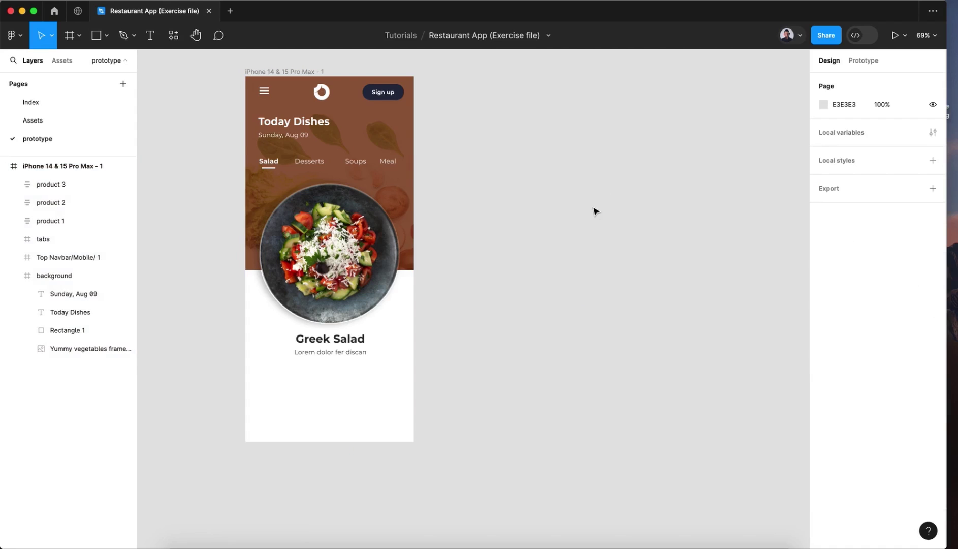
Step: Paste the carousel navigation dots into the iPhone frame at 152, 750, below the Greek Salad caption
{"action": "left_click", "coordinate": [88, 120]}
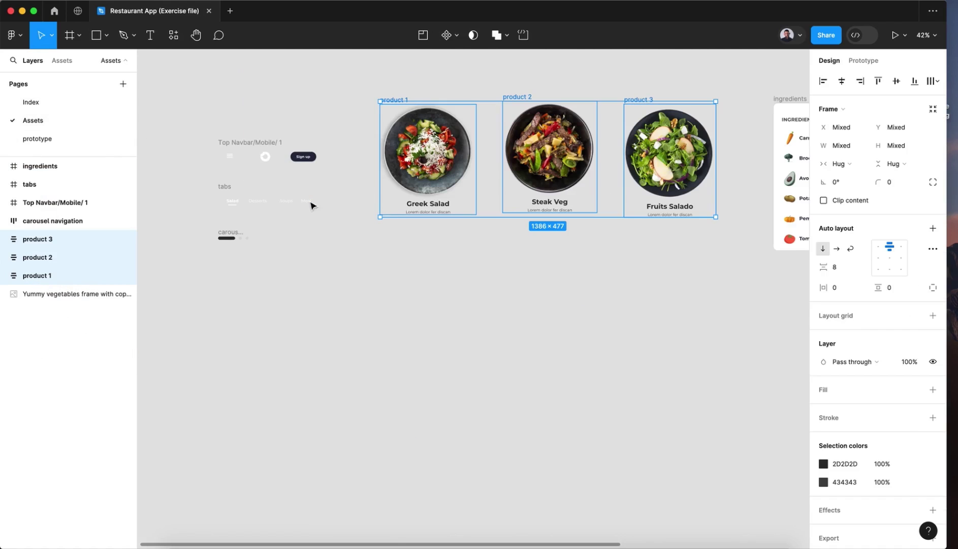
{"action": "scroll", "coordinate": [231, 234], "scroll_direction": "up", "scroll_amount": 8}
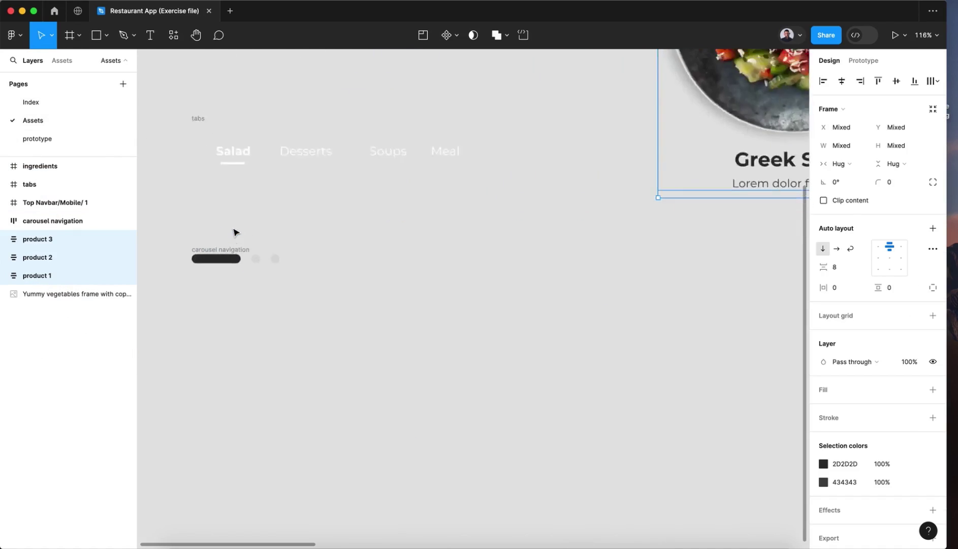
{"action": "left_click", "coordinate": [222, 261]}
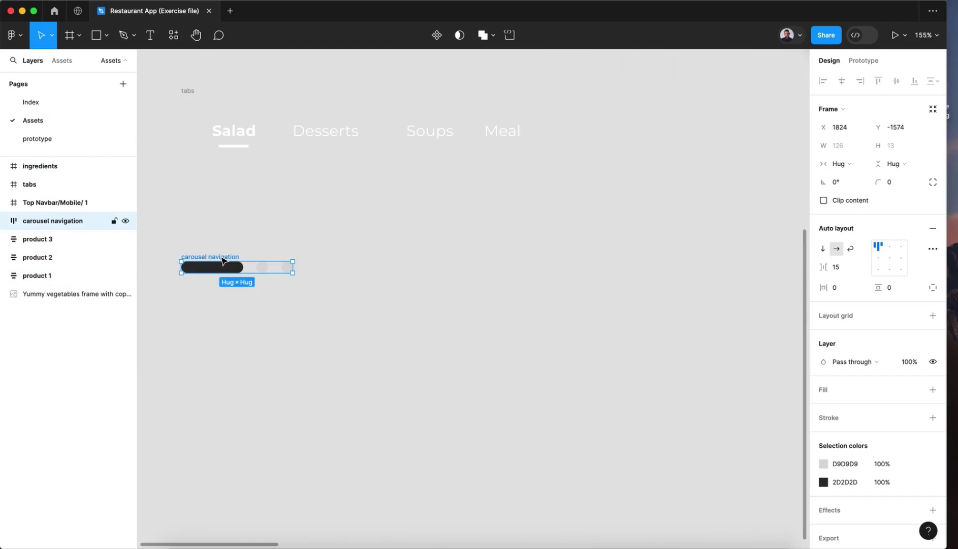
{"action": "left_click", "coordinate": [60, 139]}
{"action": "left_click", "coordinate": [287, 73]}
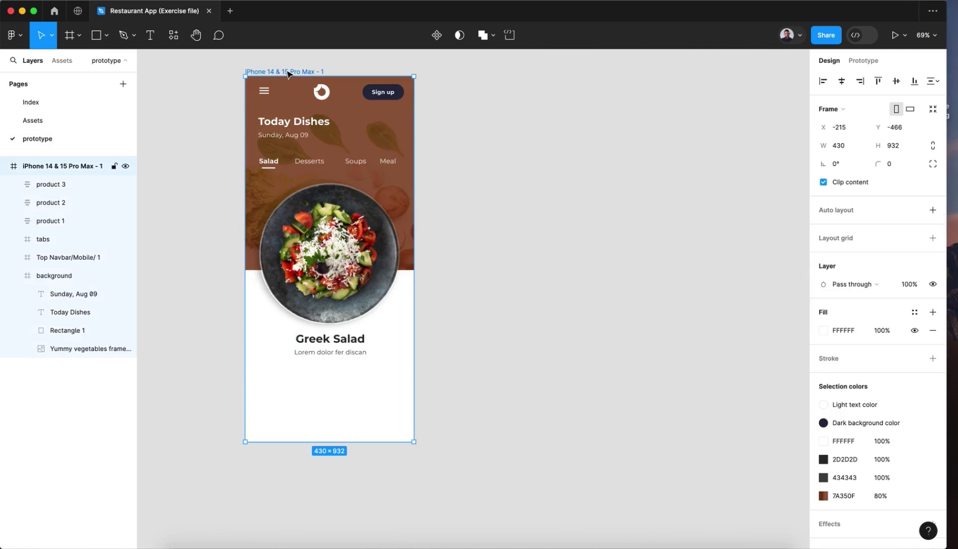
{"action": "key", "text": "super+v"}
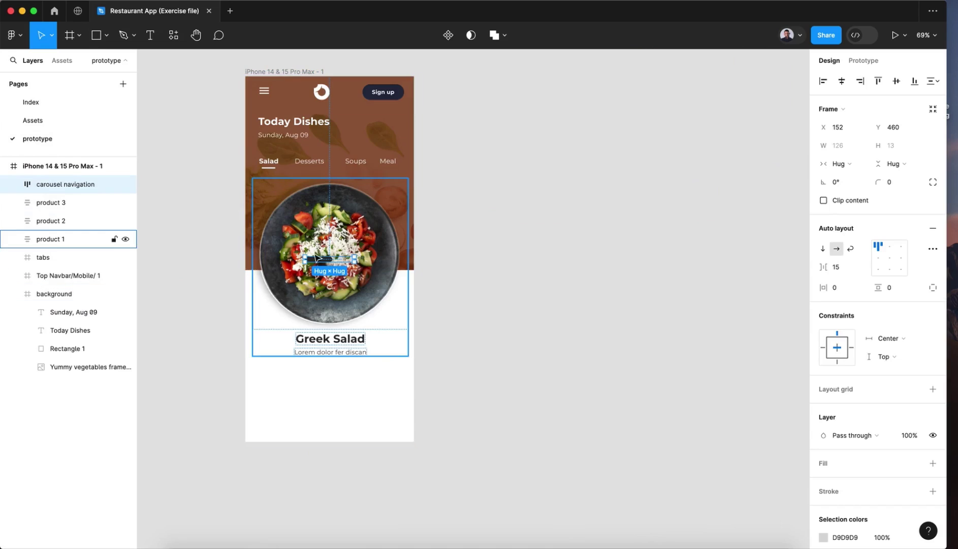
{"action": "left_click_drag", "start_coordinate": [315, 258], "coordinate": [310, 376]}
{"action": "left_click", "coordinate": [550, 359]}
Step: Recolour the header background's 7A350F brown overlay to orange E25202, keeping 80% opacity
{"action": "scroll", "coordinate": [549, 360], "scroll_direction": "left", "scroll_amount": 3}
{"action": "left_click", "coordinate": [339, 209]}
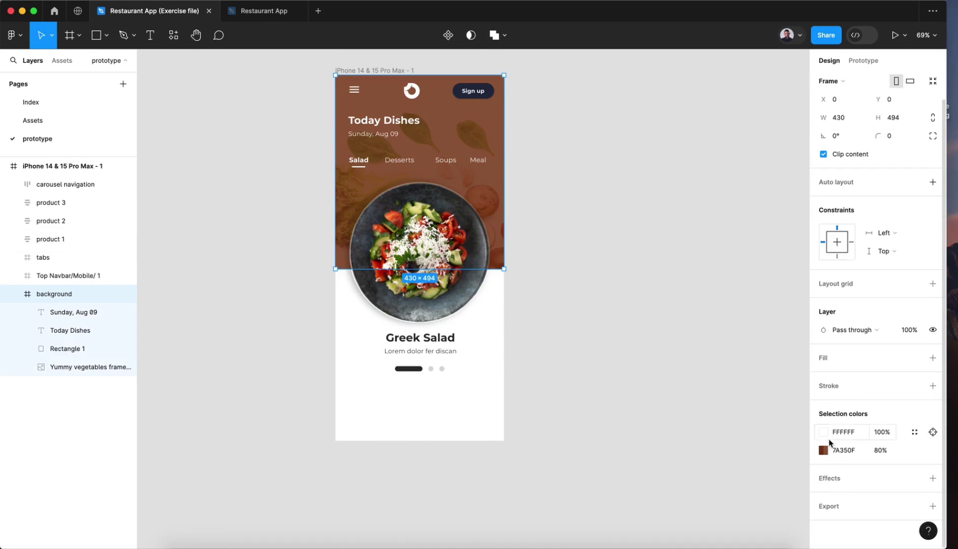
{"action": "left_click", "coordinate": [823, 449]}
{"action": "left_click", "coordinate": [800, 319]}
{"action": "left_click_drag", "start_coordinate": [800, 321], "coordinate": [809, 275]}
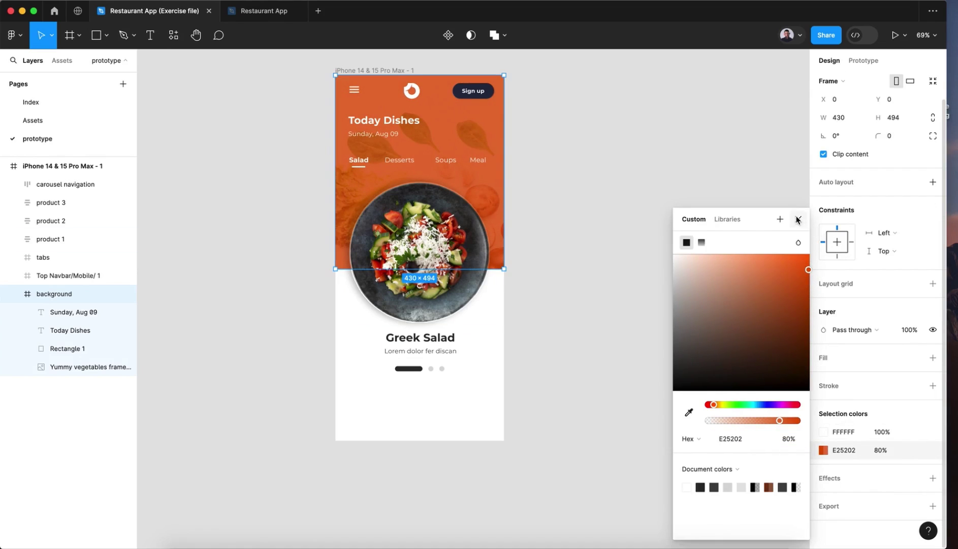
{"action": "left_click", "coordinate": [644, 278]}
{"action": "scroll", "coordinate": [644, 278], "scroll_direction": "right", "scroll_amount": 3}
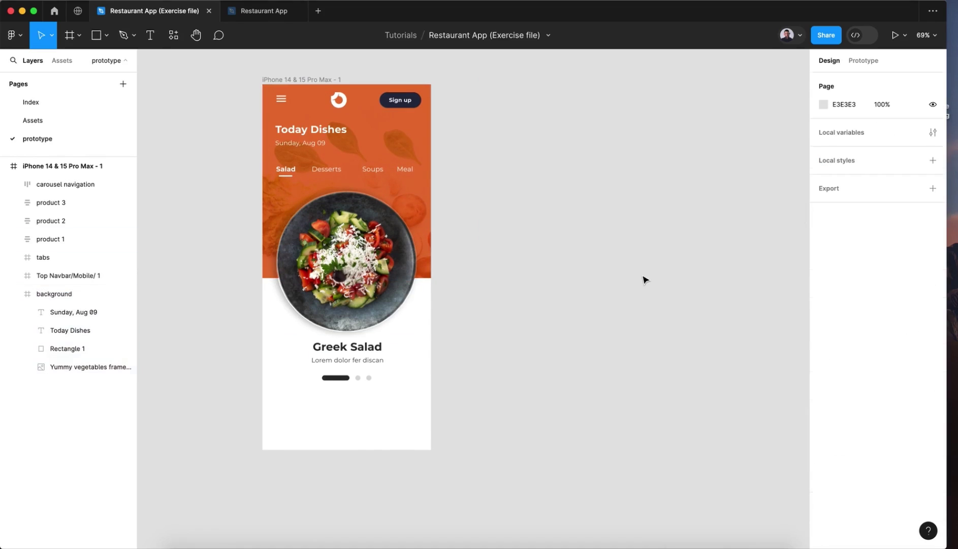
Step: Duplicate the iPhone frame and shift the copy's product 1–3 row left until Steak Veg is centred
{"action": "left_click", "coordinate": [319, 82]}
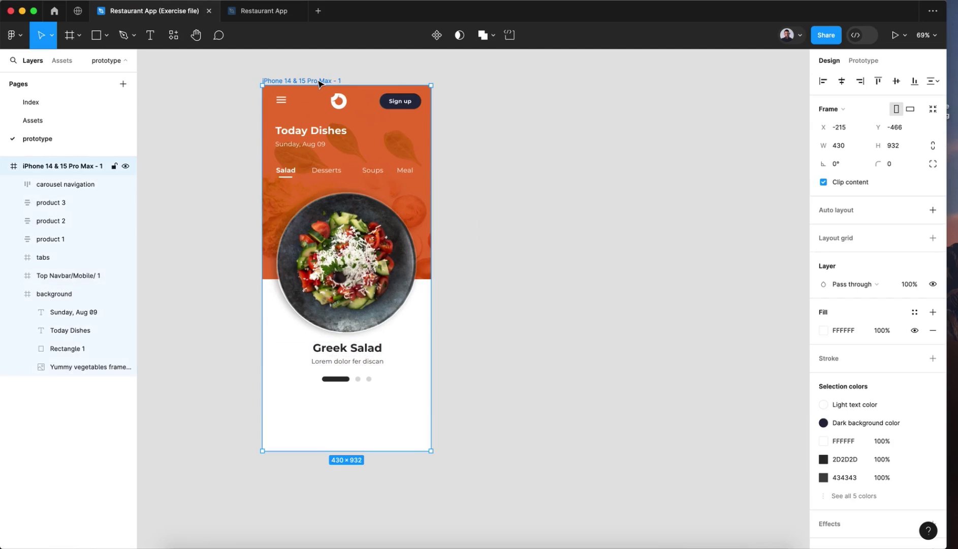
{"action": "key", "text": "super+d"}
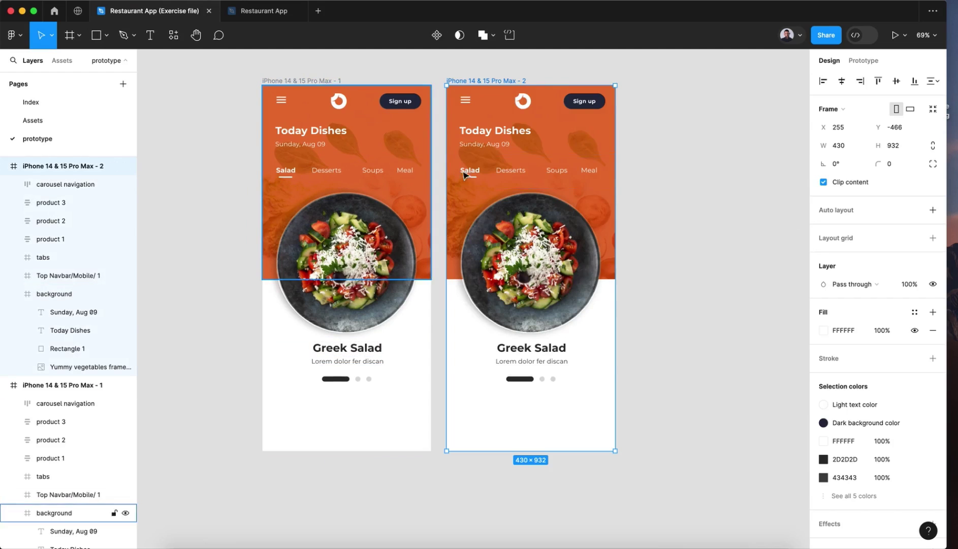
{"action": "left_click", "coordinate": [472, 257]}
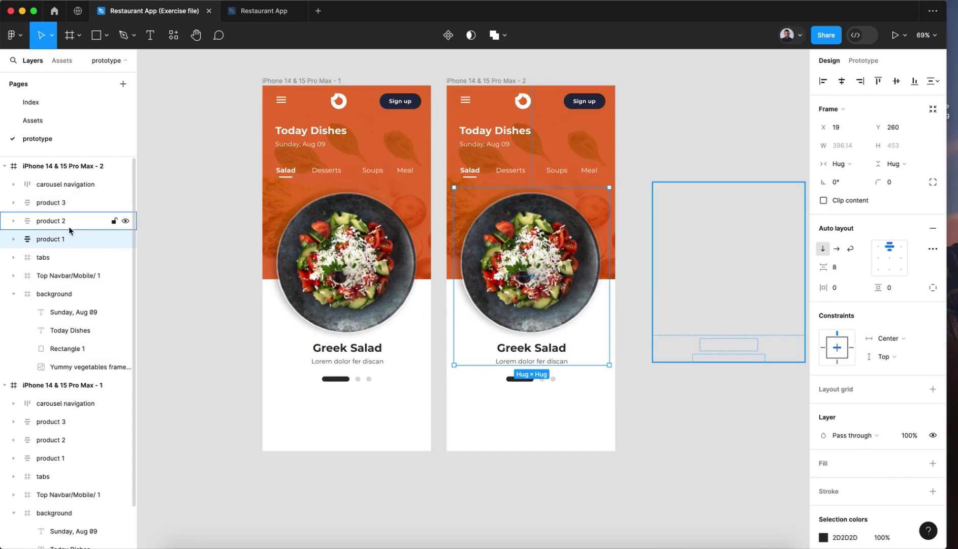
{"action": "left_click", "coordinate": [69, 205], "text": "shift"}
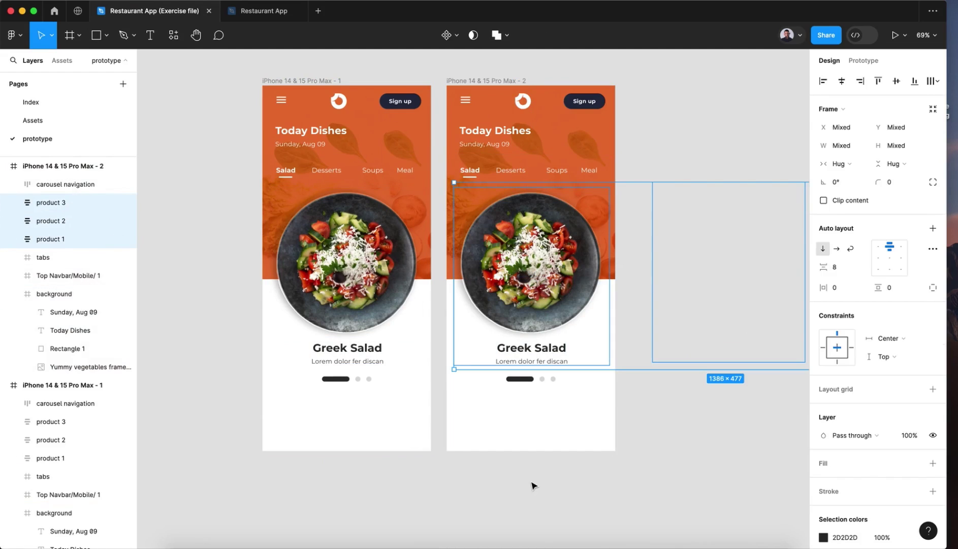
{"action": "key", "text": "shift+Left"}
{"action": "key", "text": "shift+Left"}
{"action": "key", "text": "shift+Left"}
{"action": "key", "text": "shift+Left"}
{"action": "key", "text": "shift+Left"}
{"action": "key", "text": "shift+Left"}
{"action": "key", "text": "shift+Left"}
{"action": "key", "text": "shift+Left"}
{"action": "key", "text": "shift+Left"}
{"action": "key", "text": "shift+Left"}
{"action": "key", "text": "shift+Left"}
{"action": "key", "text": "shift+Left"}
{"action": "key", "text": "shift+Left"}
{"action": "key", "text": "shift+Left"}
{"action": "key", "text": "shift+Left"}
{"action": "key", "text": "shift+Left"}
{"action": "key", "text": "shift+Left"}
{"action": "key", "text": "shift+Left"}
{"action": "key", "text": "shift+Left"}
{"action": "key", "text": "shift+Left"}
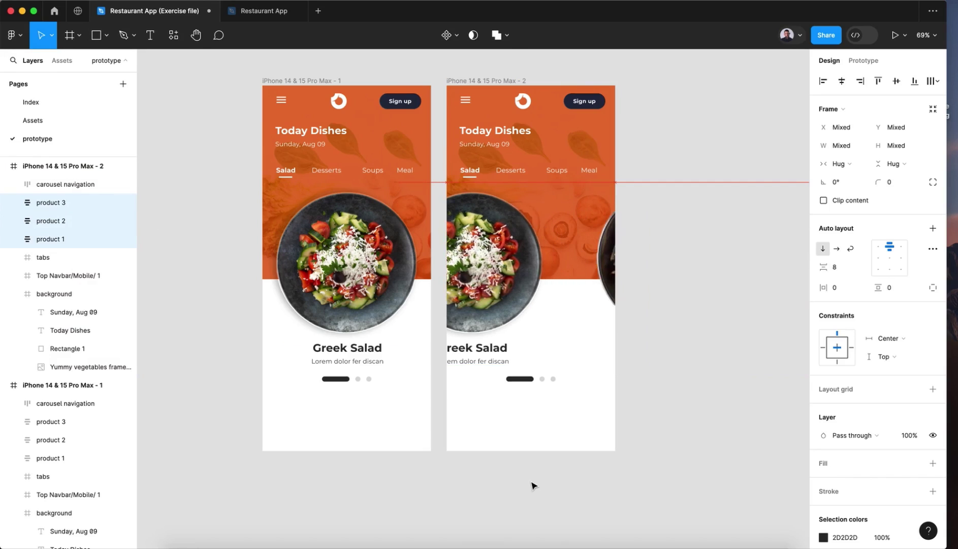
{"action": "key", "text": "shift+Left"}
{"action": "key", "text": "shift+Left"}
{"action": "key", "text": "shift+Left"}
{"action": "key", "text": "shift+Left"}
{"action": "key", "text": "shift+Left"}
{"action": "key", "text": "shift+Left"}
{"action": "key", "text": "shift+Left"}
{"action": "key", "text": "shift+Left"}
{"action": "key", "text": "shift+Left"}
{"action": "key", "text": "shift+Left"}
{"action": "key", "text": "shift+Left"}
{"action": "key", "text": "shift+Left"}
{"action": "key", "text": "shift+Left"}
{"action": "key", "text": "shift+Left"}
{"action": "key", "text": "shift+Left"}
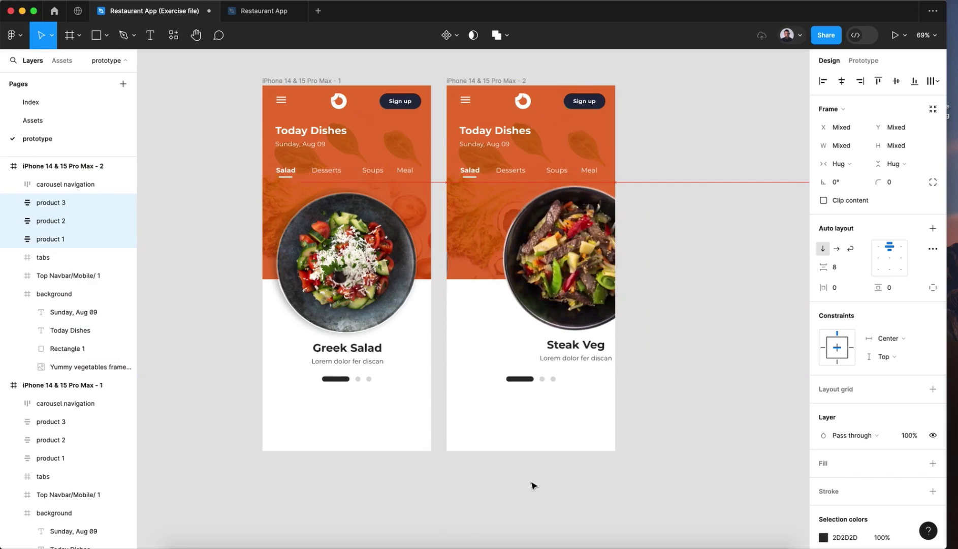
{"action": "key", "text": "shift+Left"}
{"action": "key", "text": "shift+Left"}
{"action": "key", "text": "shift+Left"}
{"action": "key", "text": "shift+Left"}
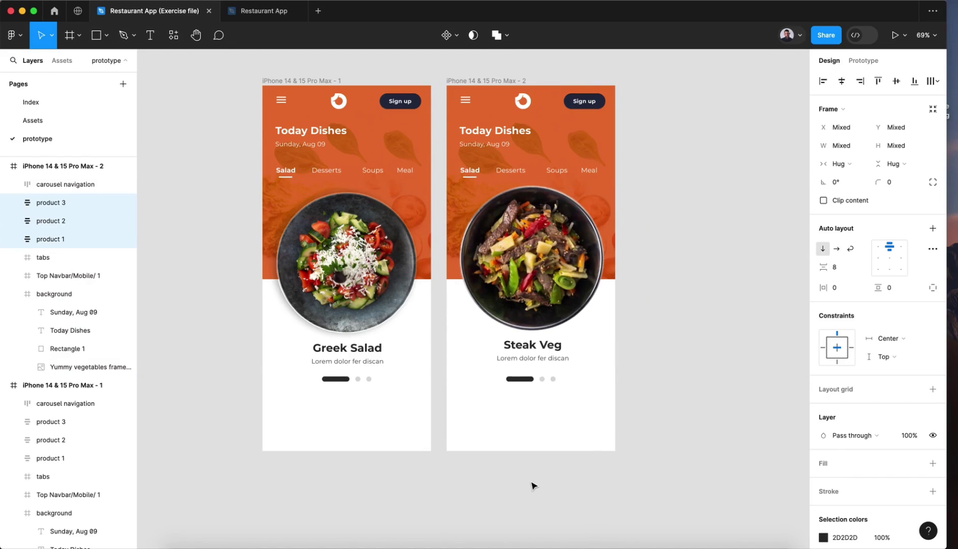
Step: Fine-tune the carousel position and rotate the three dish plate images in the copy by 90°
{"action": "key", "text": "Left"}
{"action": "key", "text": "Left"}
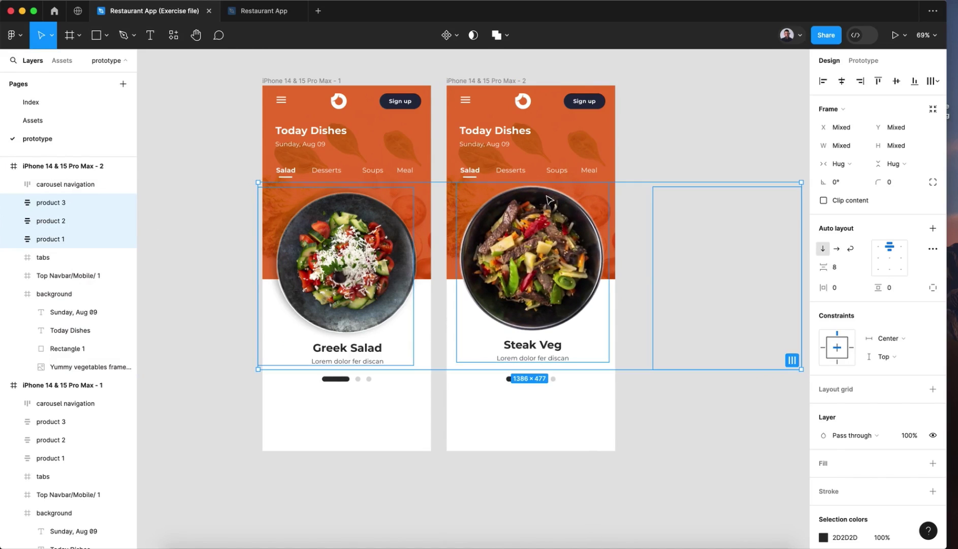
{"action": "left_click", "coordinate": [14, 239]}
{"action": "left_click", "coordinate": [14, 227]}
{"action": "left_click", "coordinate": [13, 209]}
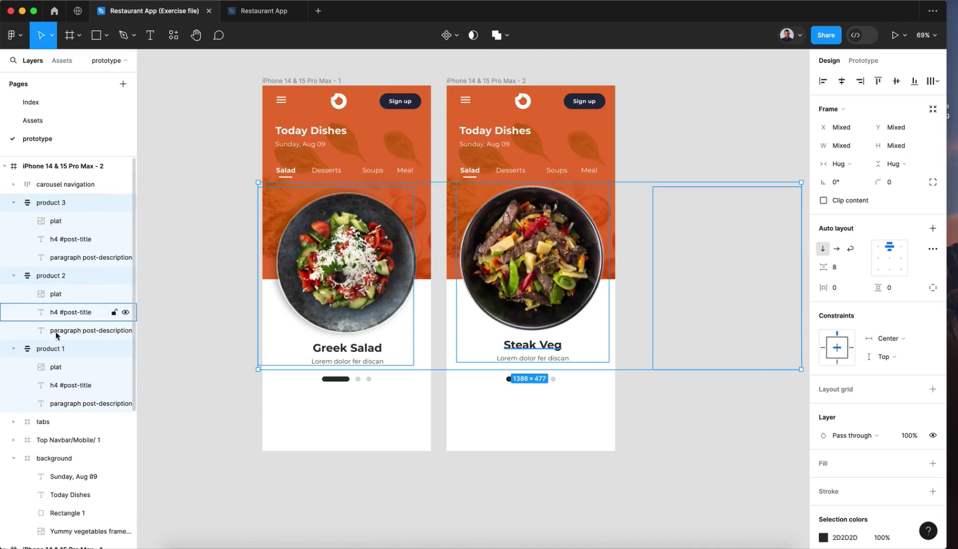
{"action": "left_click", "coordinate": [68, 220]}
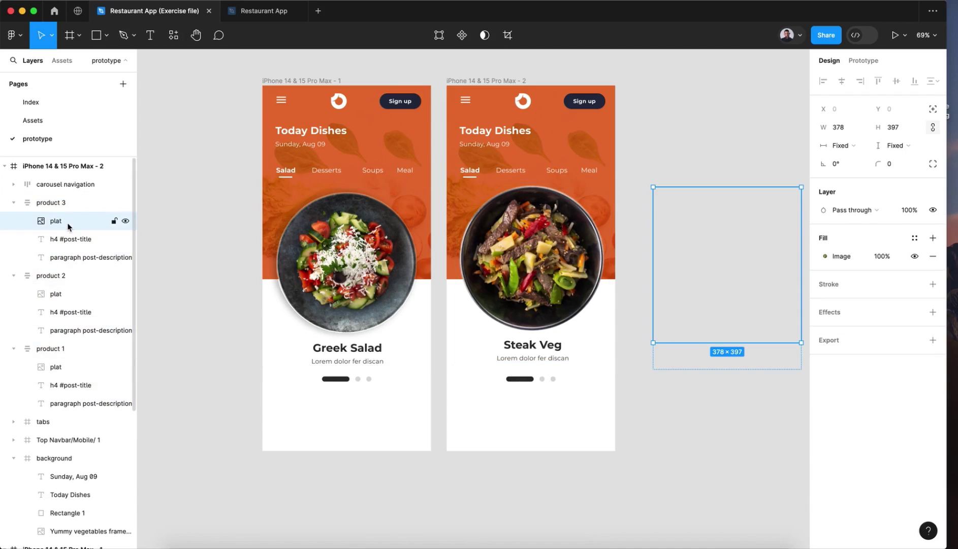
{"action": "left_click", "coordinate": [70, 295], "text": "shift"}
{"action": "left_click", "coordinate": [75, 366], "text": "shift"}
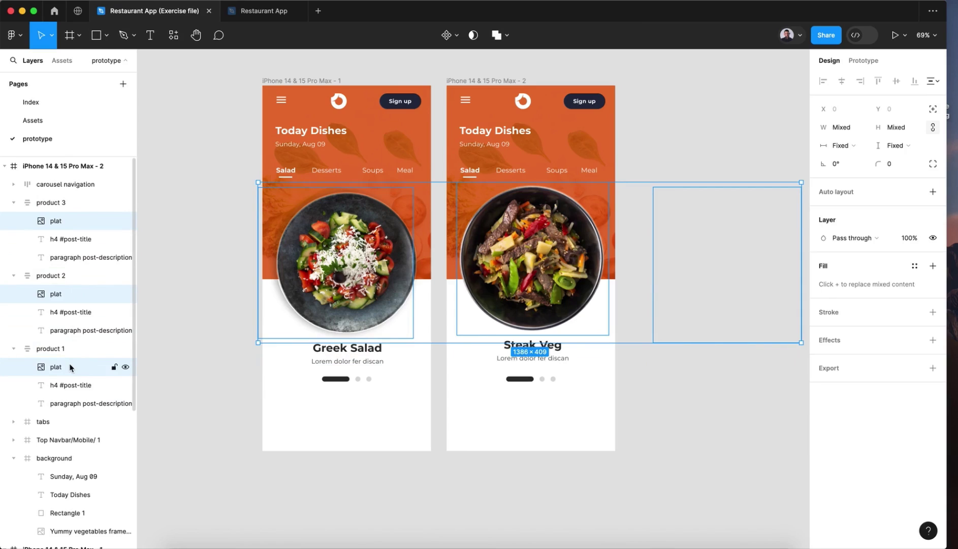
{"action": "left_click", "coordinate": [838, 165]}
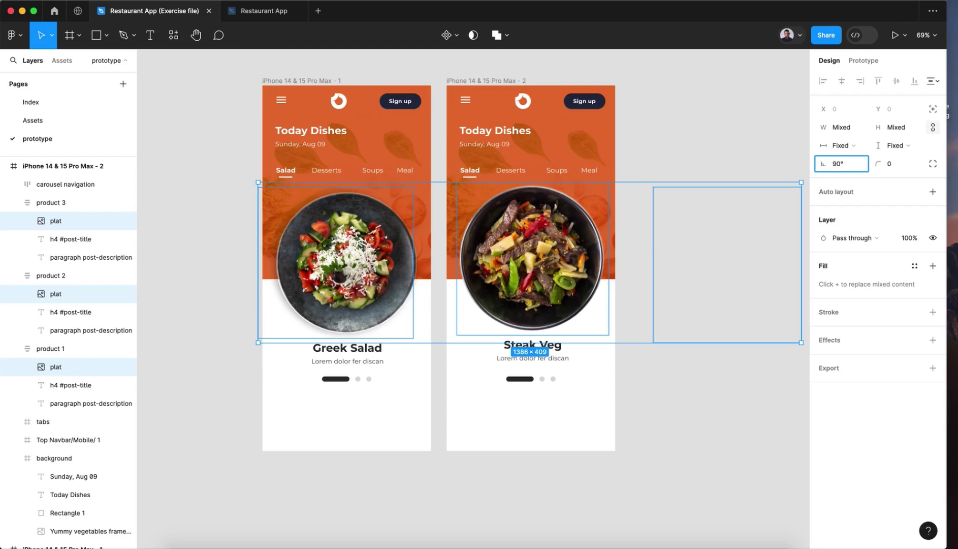
{"action": "key", "text": "Return"}
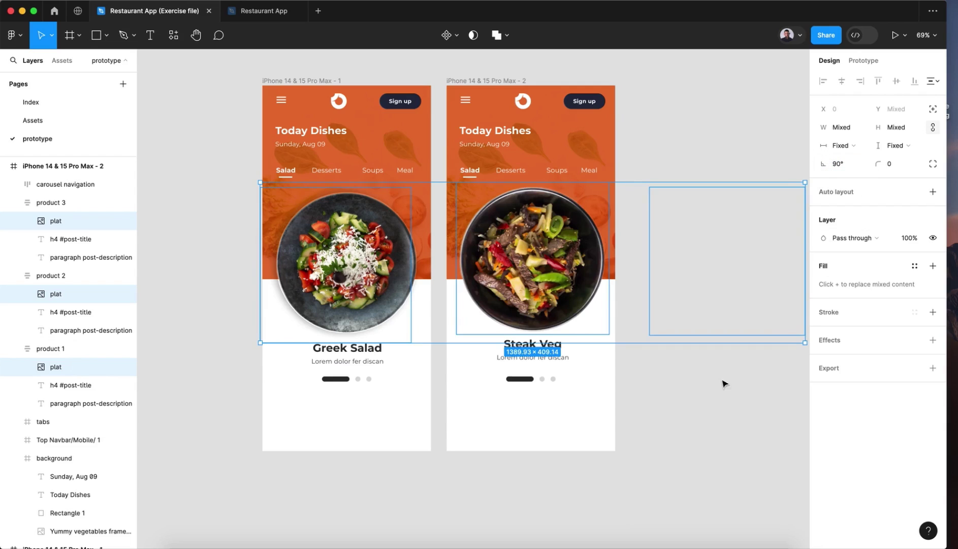
Step: Toggle Clip content on the second phone frame so the off-screen Fruits Salado stays hidden
{"action": "left_click", "coordinate": [491, 81]}
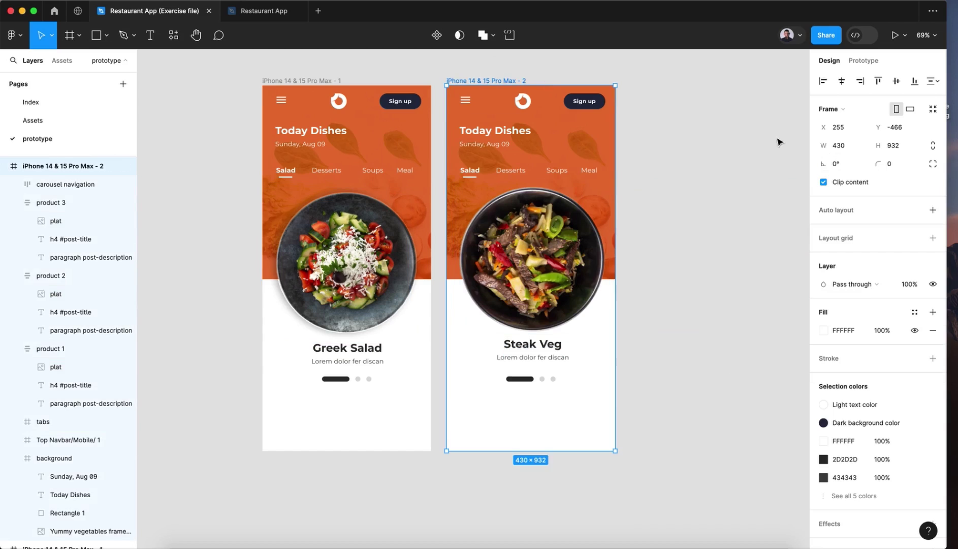
{"action": "left_click", "coordinate": [824, 182]}
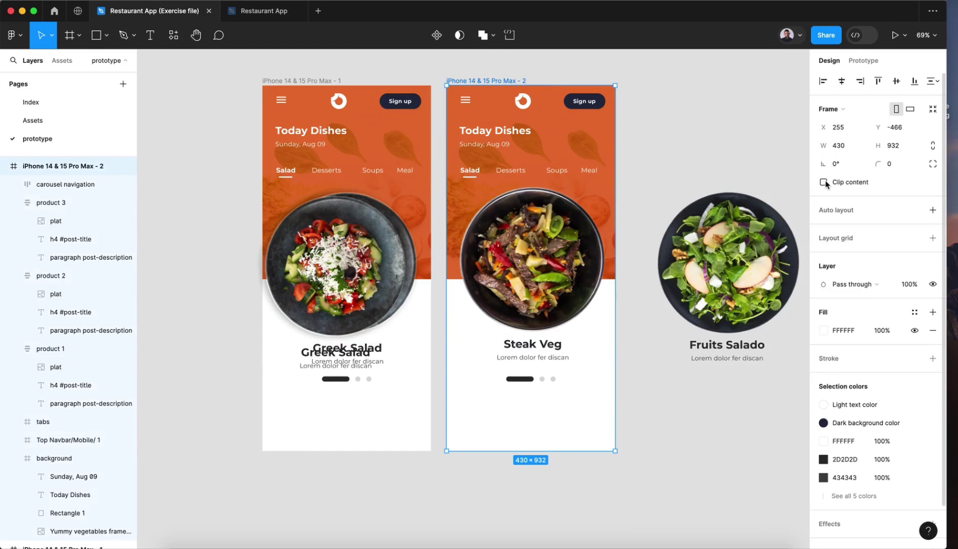
{"action": "left_click", "coordinate": [824, 182]}
{"action": "left_click", "coordinate": [824, 182]}
{"action": "left_click", "coordinate": [824, 182]}
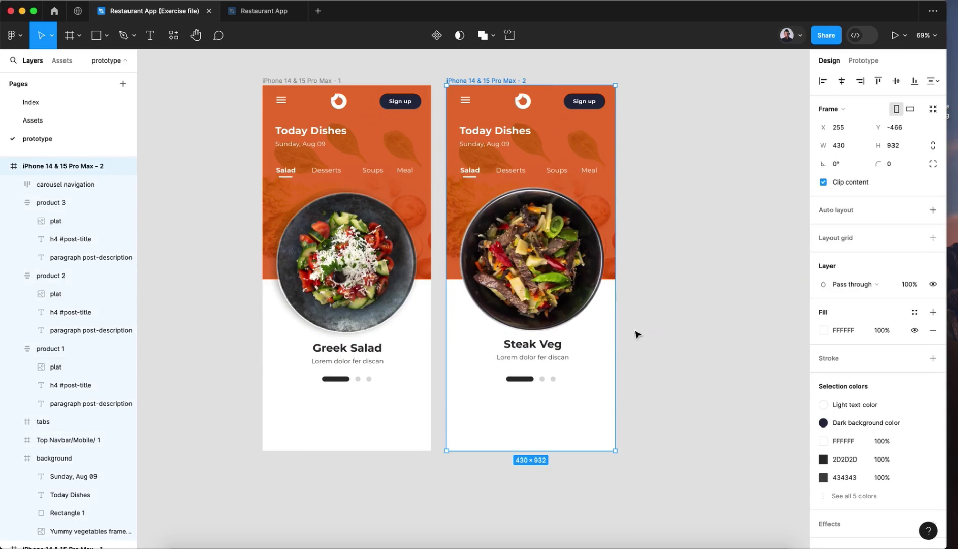
{"action": "left_click", "coordinate": [676, 358]}
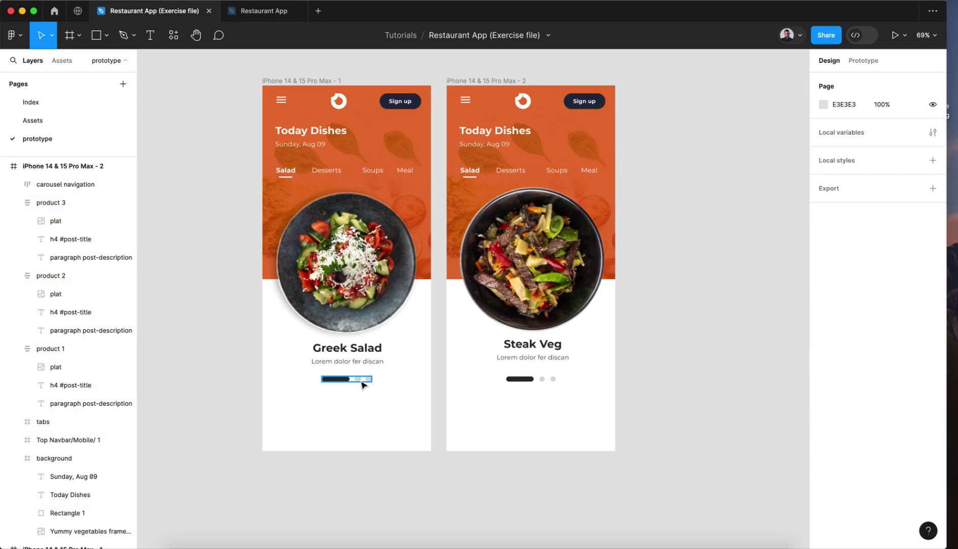
Step: Shrink the long pill indicator, Rectangle 11, to a 13 px wide dot
{"action": "scroll", "coordinate": [543, 403], "scroll_direction": "up", "scroll_amount": 5}
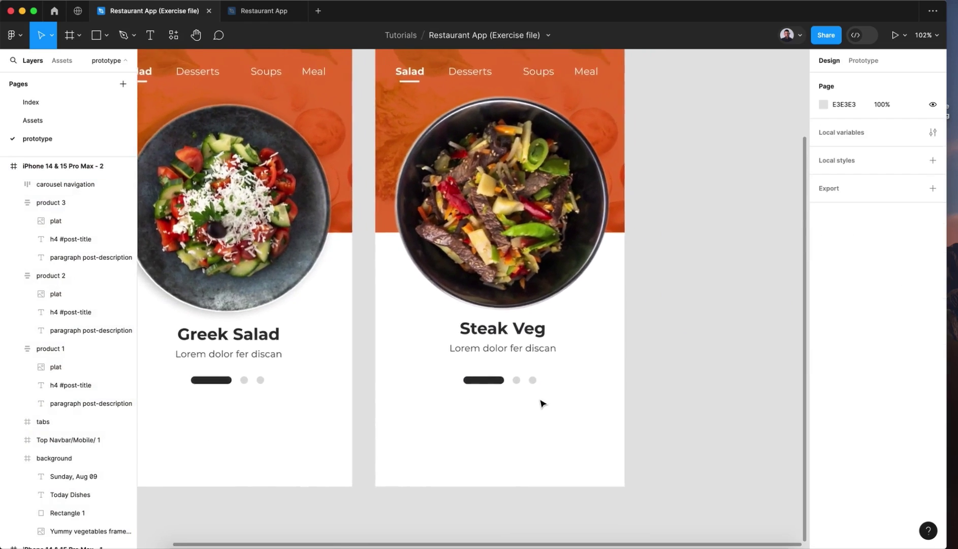
{"action": "scroll", "coordinate": [543, 403], "scroll_direction": "up", "scroll_amount": 3}
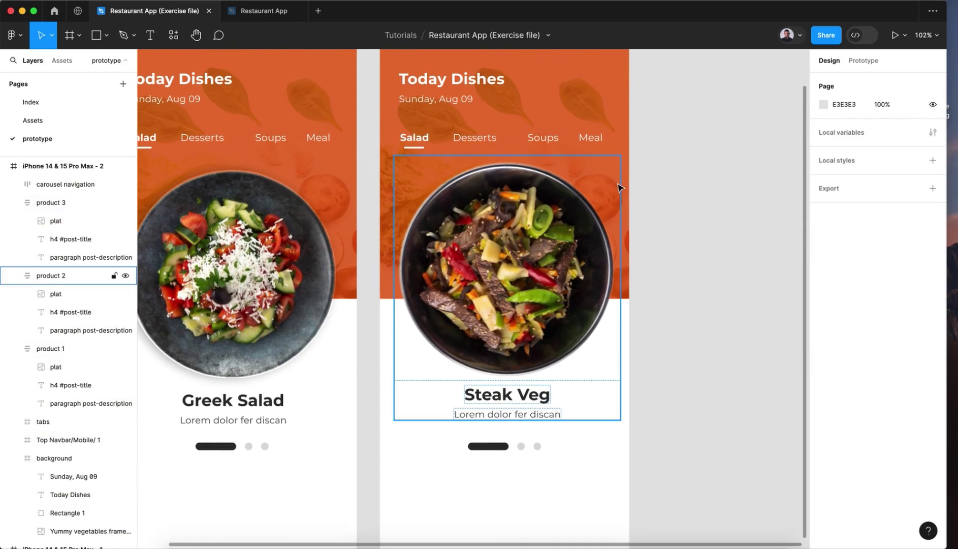
{"action": "double_click", "coordinate": [521, 446]}
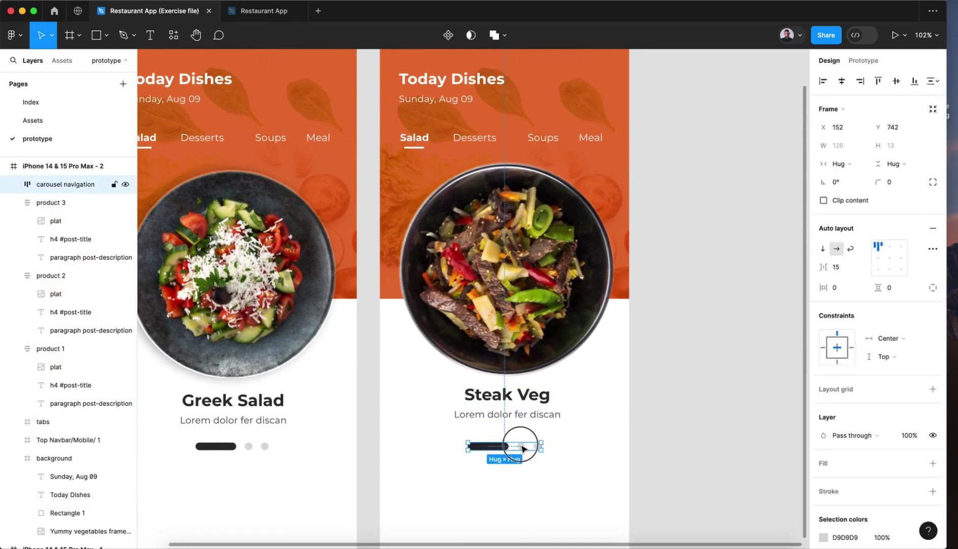
{"action": "left_click", "coordinate": [502, 447]}
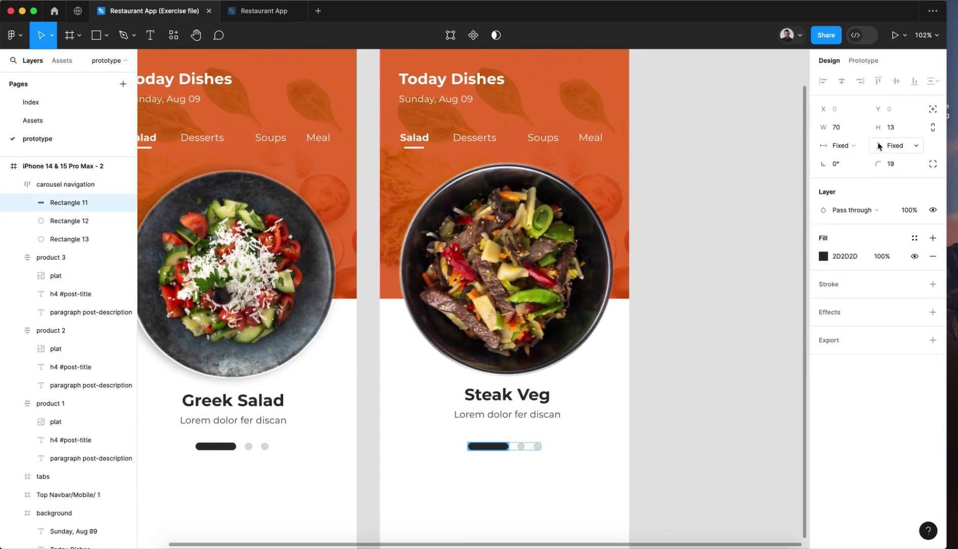
{"action": "left_click", "coordinate": [843, 128]}
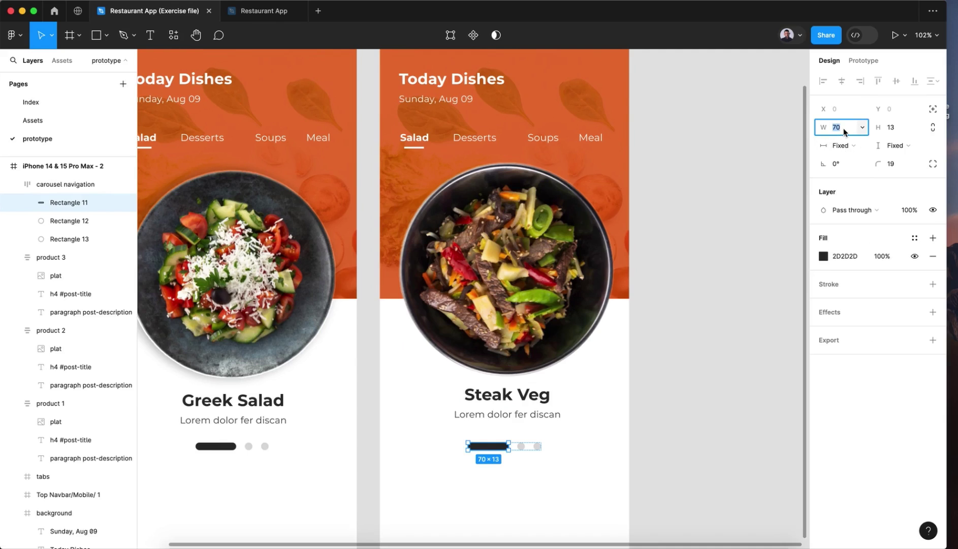
{"action": "key", "text": "Return"}
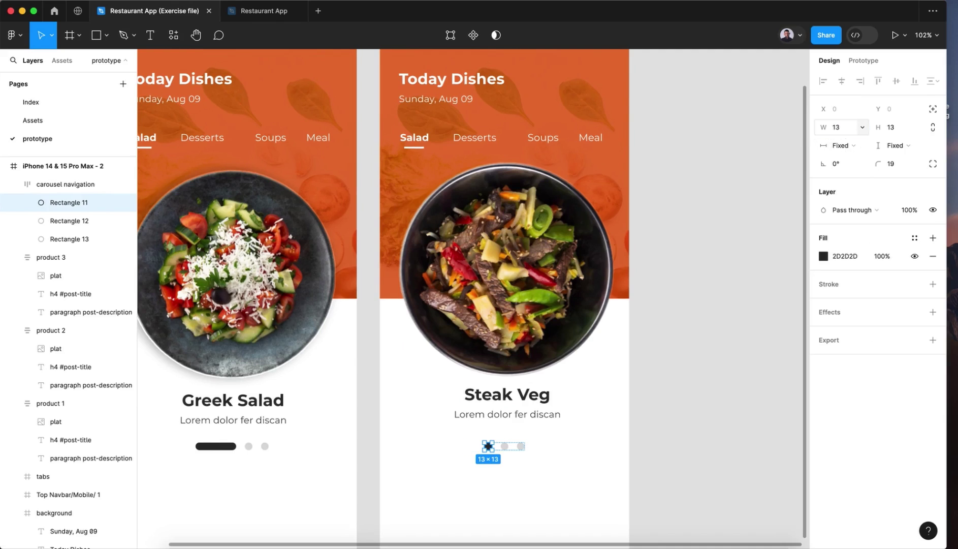
Step: Stretch the middle dot, Rectangle 12, to 70 px wide and give it the dark pill fill
{"action": "left_click", "coordinate": [505, 447]}
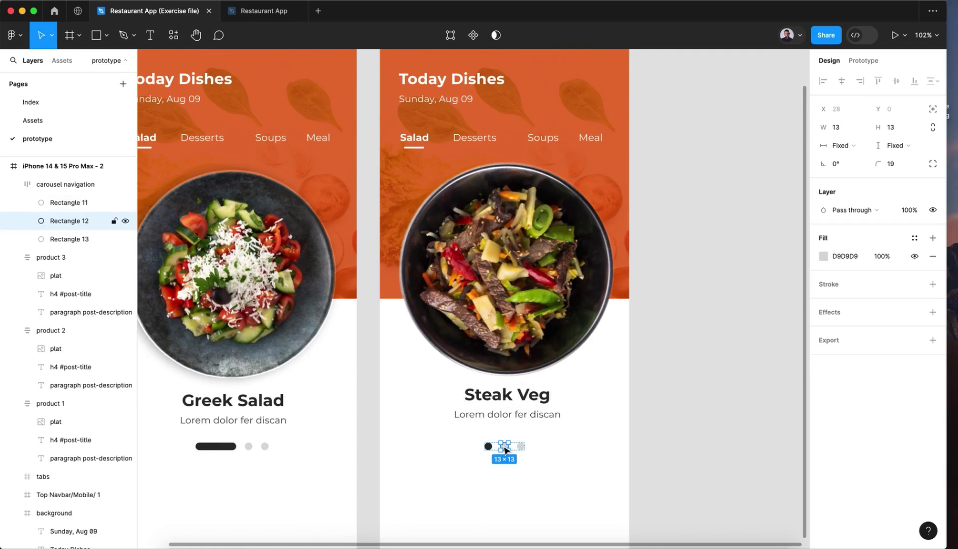
{"action": "left_click", "coordinate": [853, 128]}
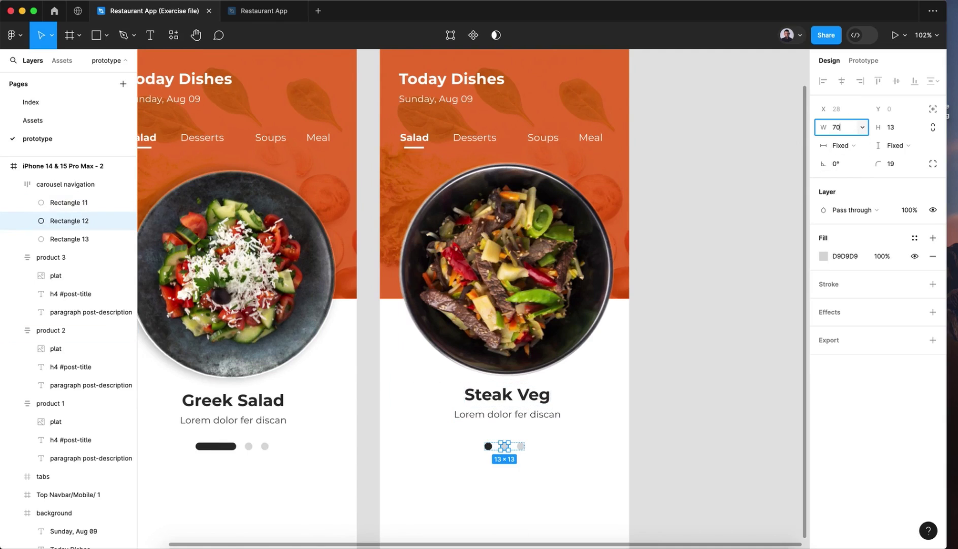
{"action": "type", "text": "70"}
{"action": "key", "text": "Return"}
{"action": "left_click", "coordinate": [824, 256]}
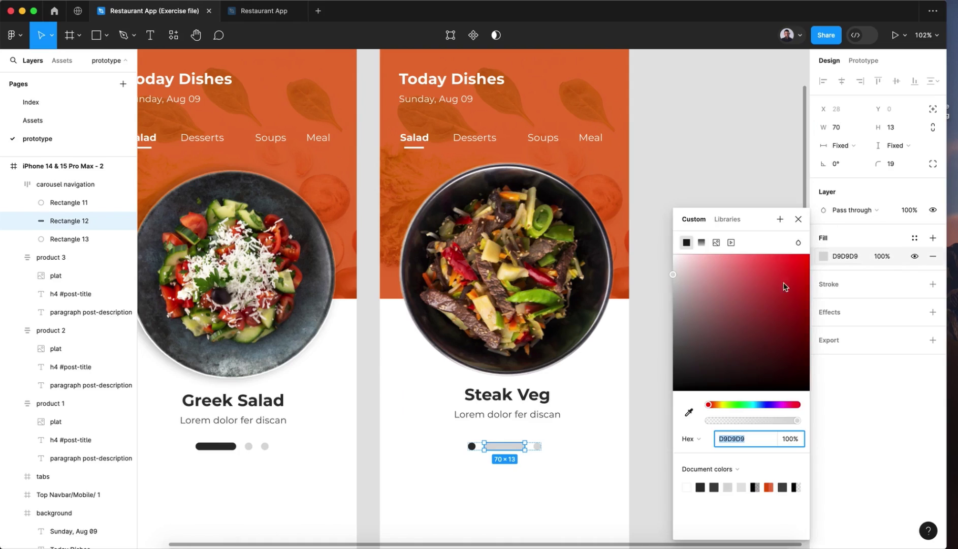
{"action": "left_click", "coordinate": [690, 413]}
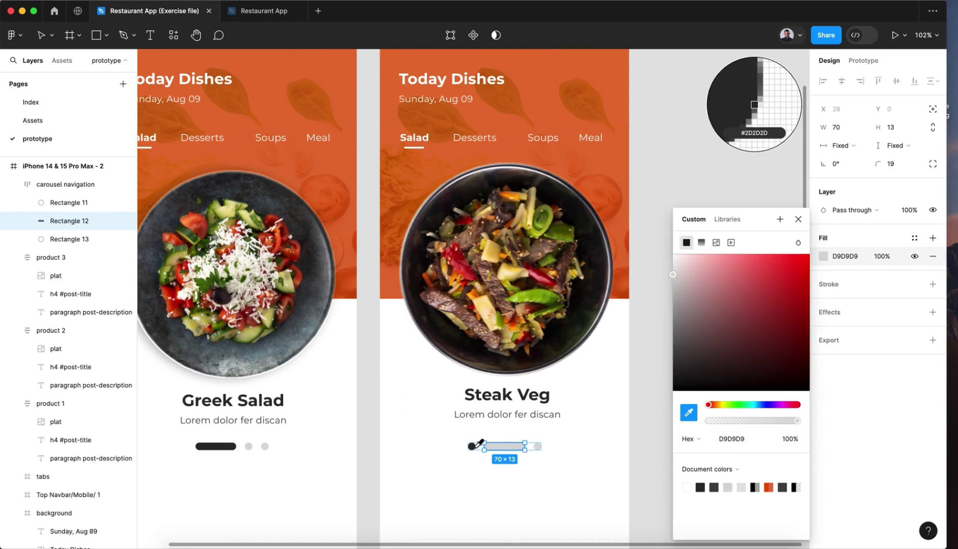
{"action": "left_click", "coordinate": [471, 445]}
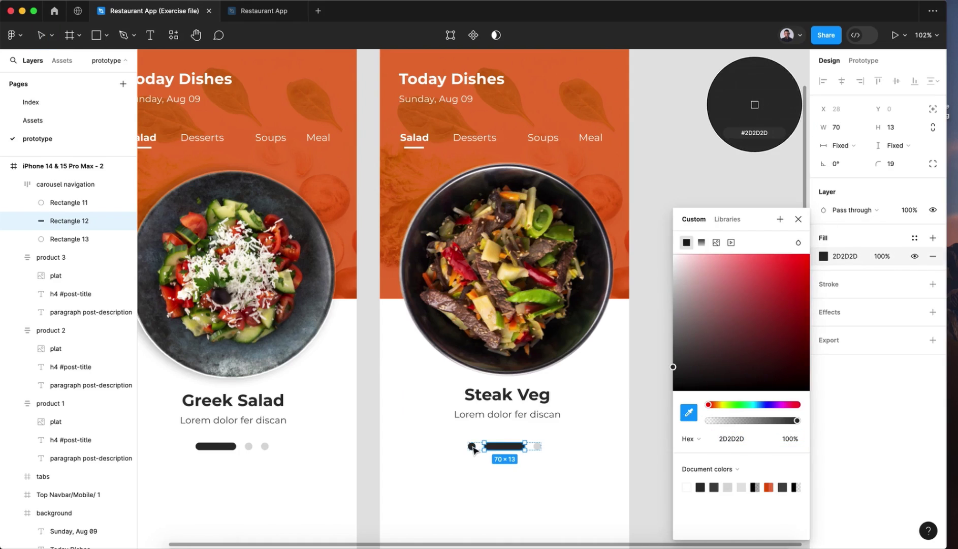
{"action": "left_click", "coordinate": [798, 219]}
Step: Recolour the first dot with the third dot's light grey fill
{"action": "left_click", "coordinate": [471, 446]}
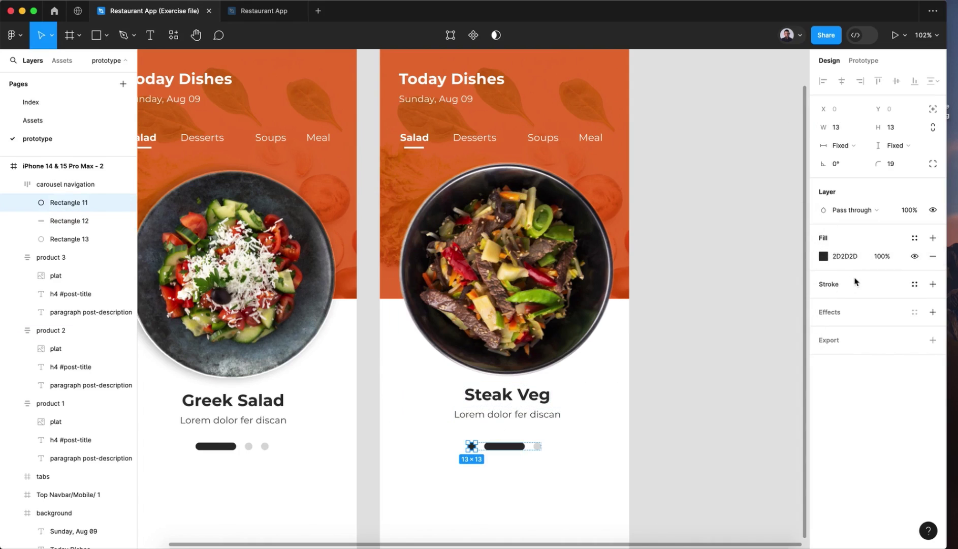
{"action": "left_click", "coordinate": [823, 257]}
{"action": "left_click", "coordinate": [689, 410]}
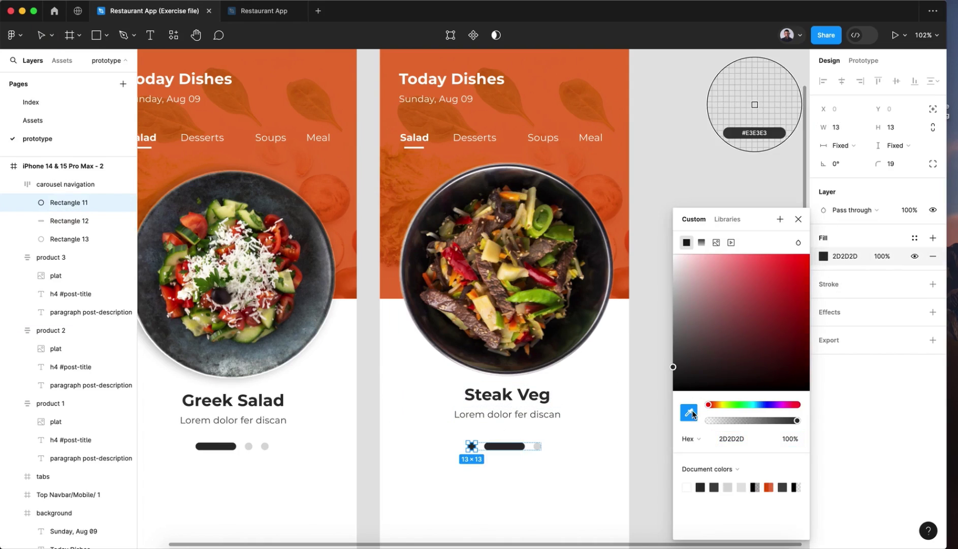
{"action": "left_click", "coordinate": [539, 446]}
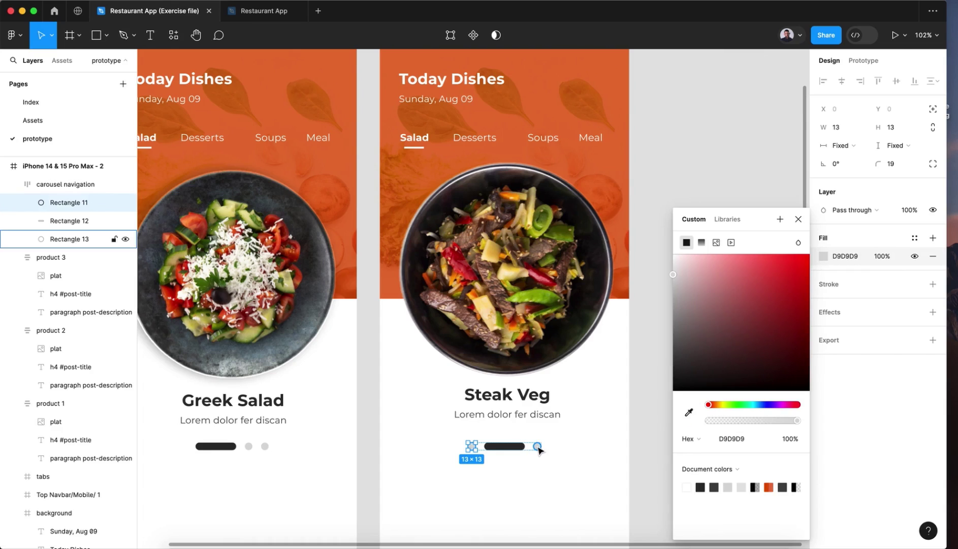
{"action": "left_click", "coordinate": [795, 220]}
{"action": "left_click", "coordinate": [712, 269]}
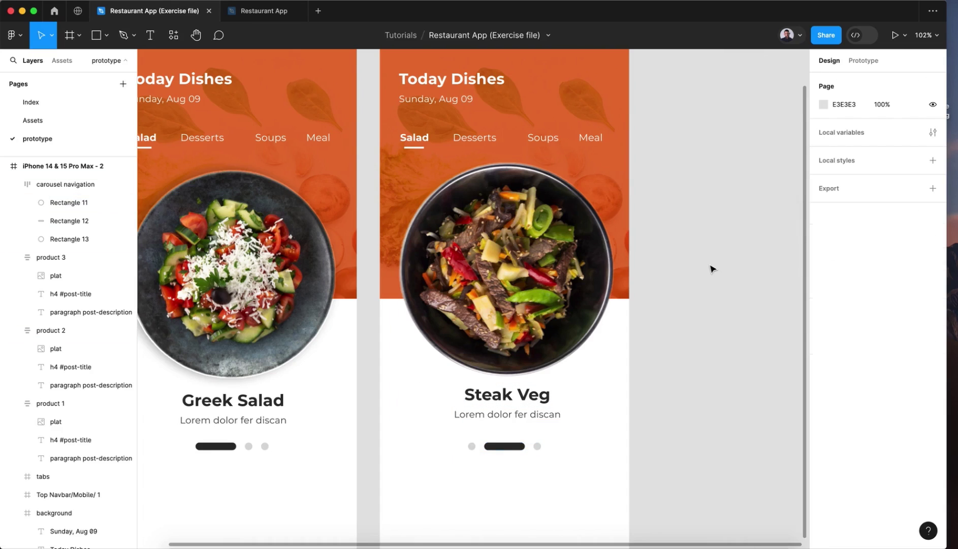
{"action": "scroll", "coordinate": [713, 268], "scroll_direction": "down", "scroll_amount": 5}
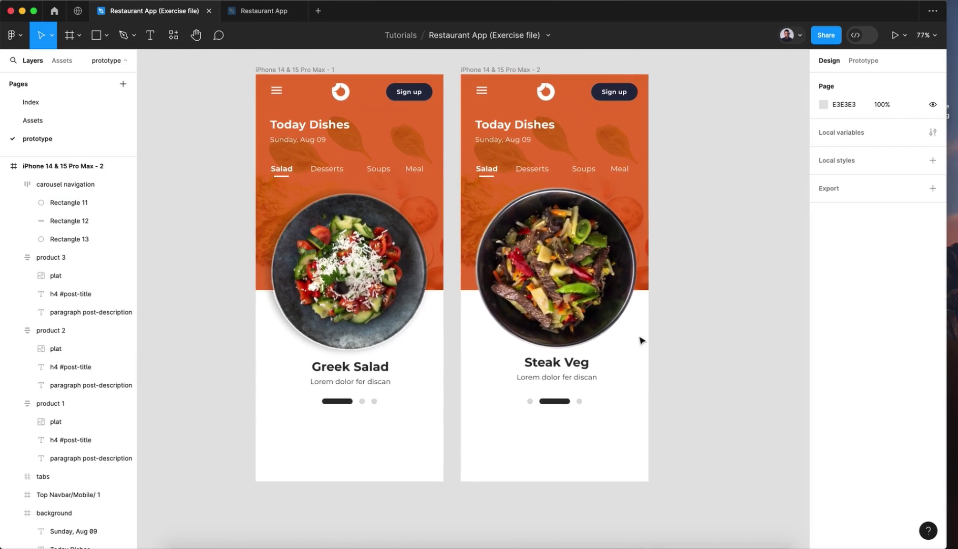
{"action": "left_click", "coordinate": [549, 404]}
{"action": "scroll", "coordinate": [715, 375], "scroll_direction": "down", "scroll_amount": 3}
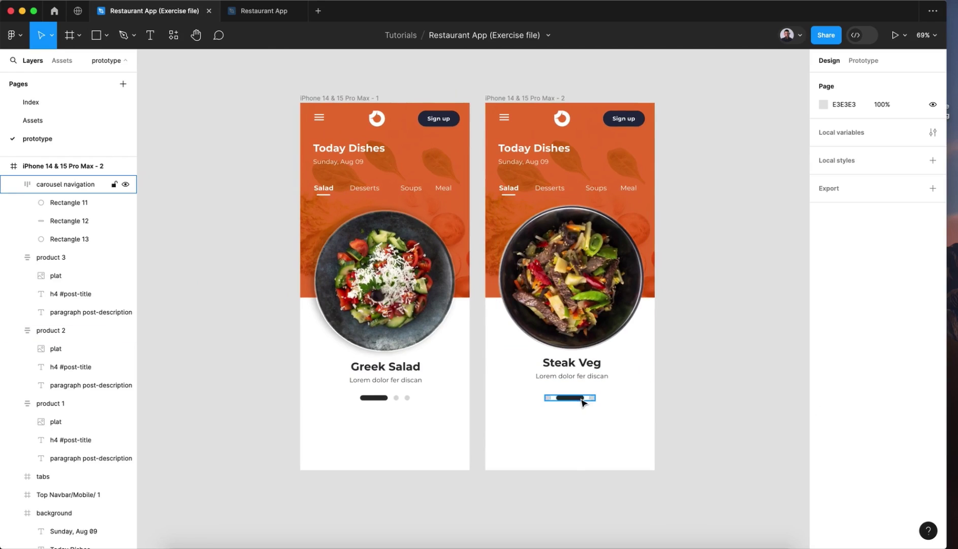
{"action": "scroll", "coordinate": [584, 401], "scroll_direction": "right", "scroll_amount": 5}
{"action": "scroll", "coordinate": [585, 401], "scroll_direction": "up", "scroll_amount": 1}
{"action": "left_click", "coordinate": [405, 124]}
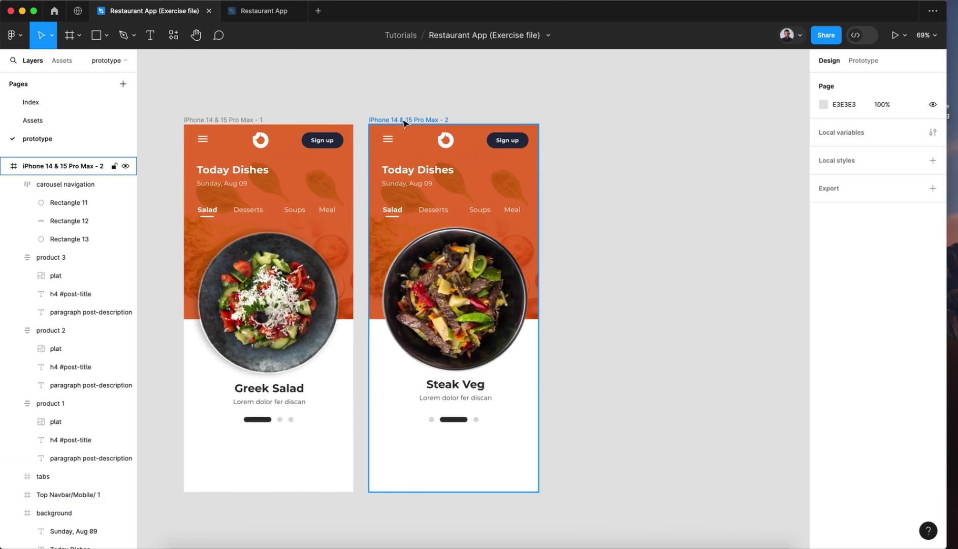
Step: Rotate the second frame's Yummy vegetables header image to -60.21° and shift it into place
{"action": "left_click", "coordinate": [536, 185]}
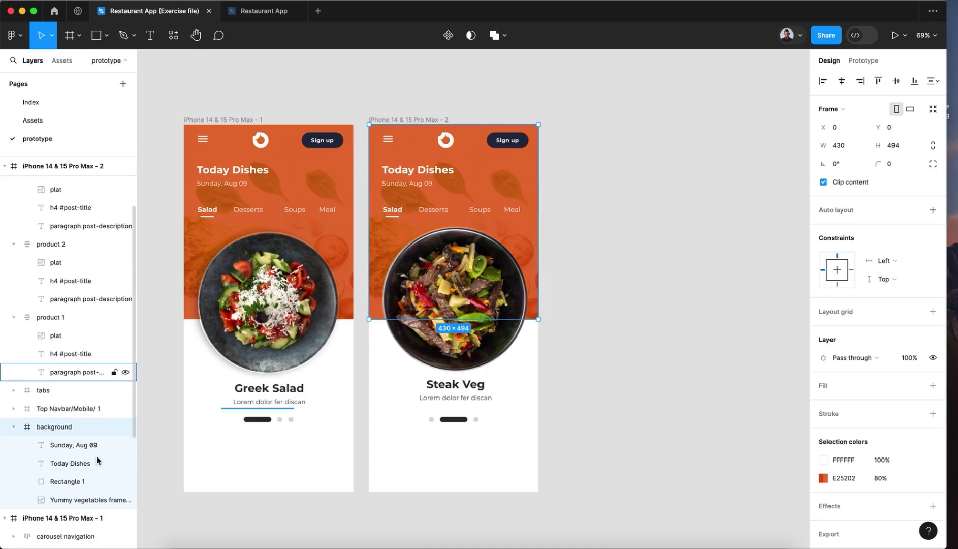
{"action": "left_click", "coordinate": [72, 487]}
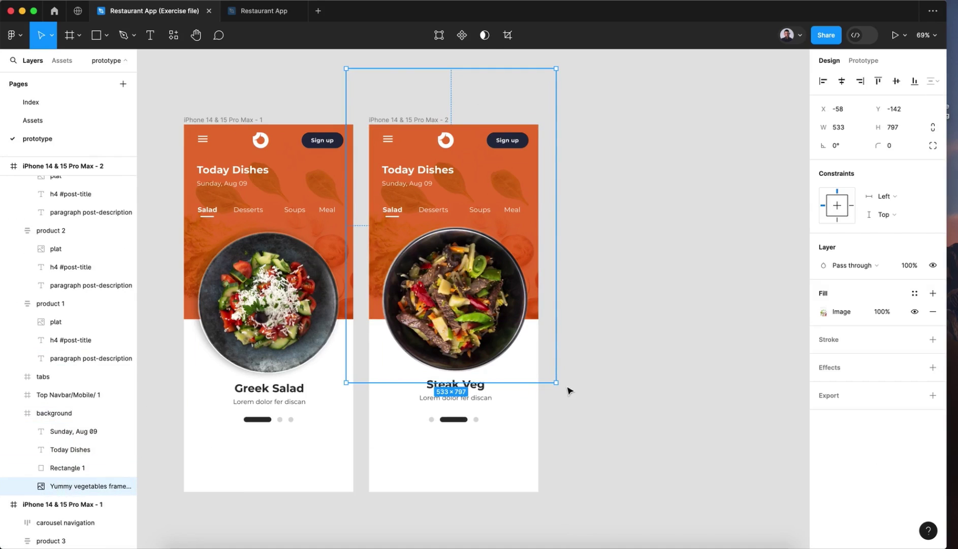
{"action": "left_click_drag", "start_coordinate": [562, 387], "coordinate": [371, 390]}
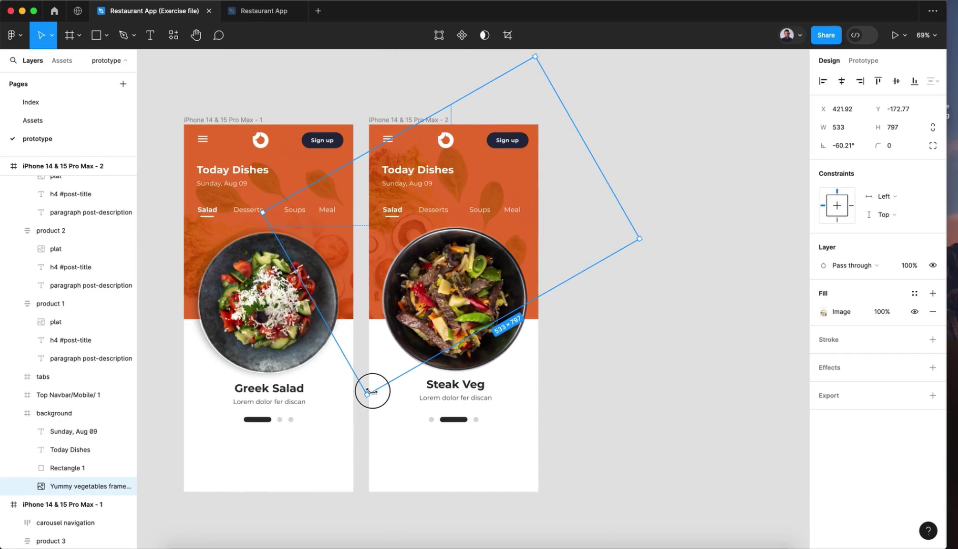
{"action": "left_click_drag", "start_coordinate": [563, 258], "coordinate": [588, 283]}
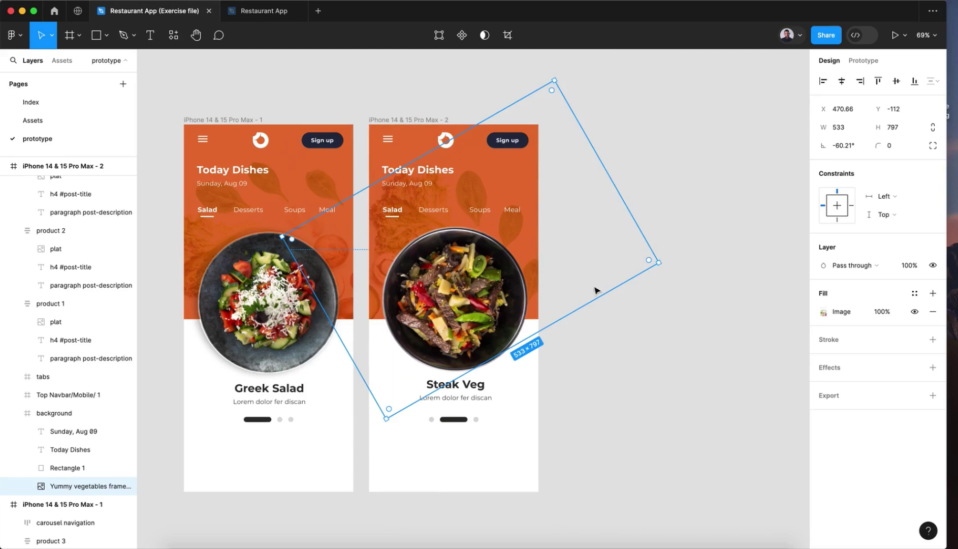
{"action": "left_click", "coordinate": [659, 389]}
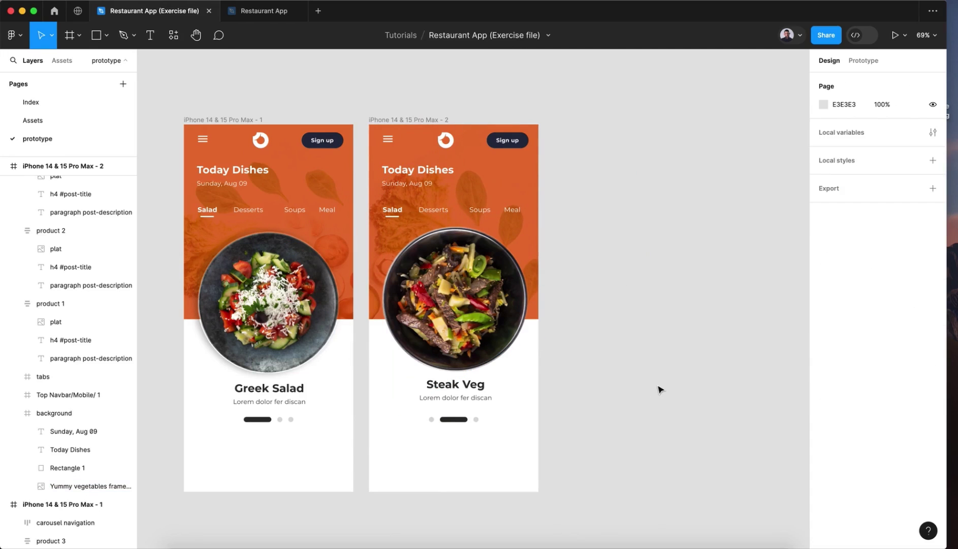
Step: Duplicate the second frame and slide its product 1–3 cards left until Fruits Salado is centred
{"action": "left_click", "coordinate": [412, 119]}
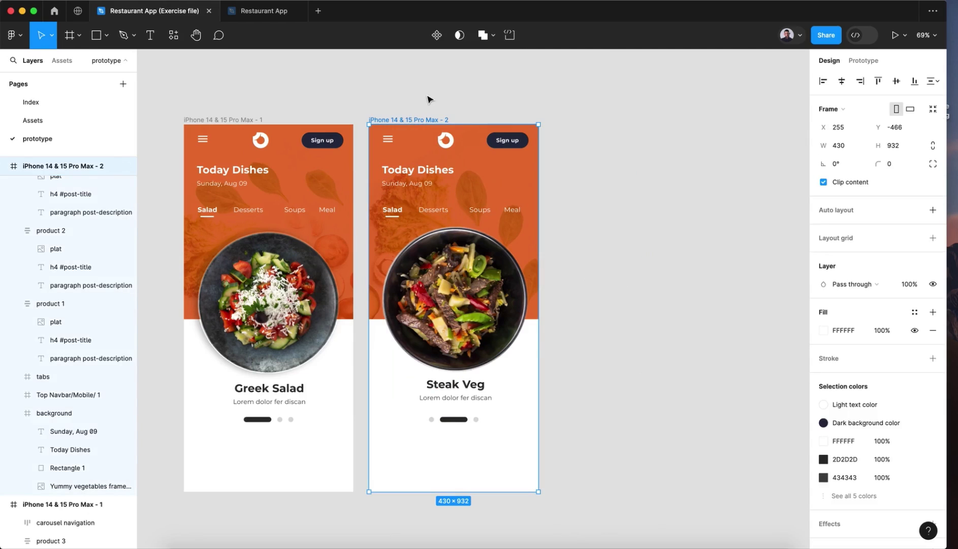
{"action": "key", "text": "super+d"}
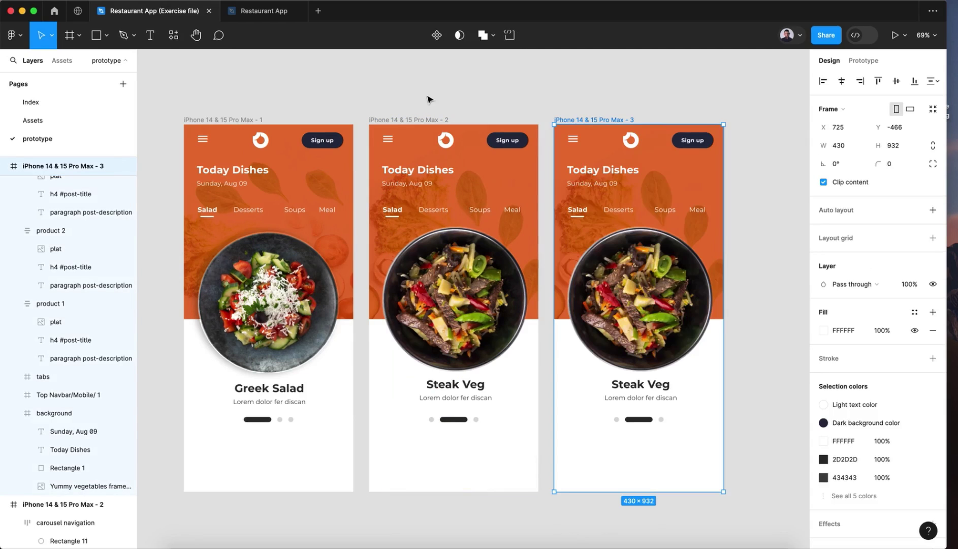
{"action": "left_click", "coordinate": [653, 301]}
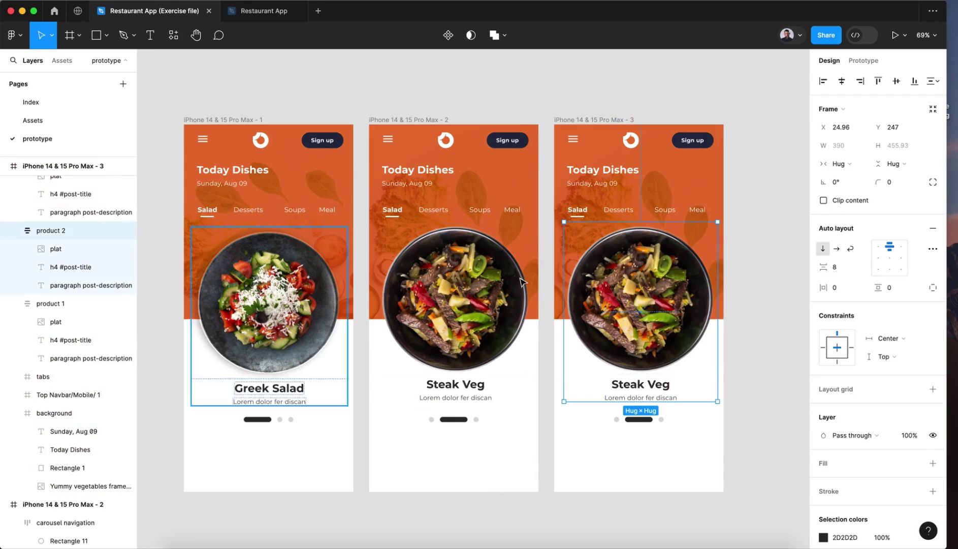
{"action": "scroll", "coordinate": [525, 282], "scroll_direction": "right", "scroll_amount": 2}
{"action": "scroll", "coordinate": [525, 282], "scroll_direction": "right", "scroll_amount": 3}
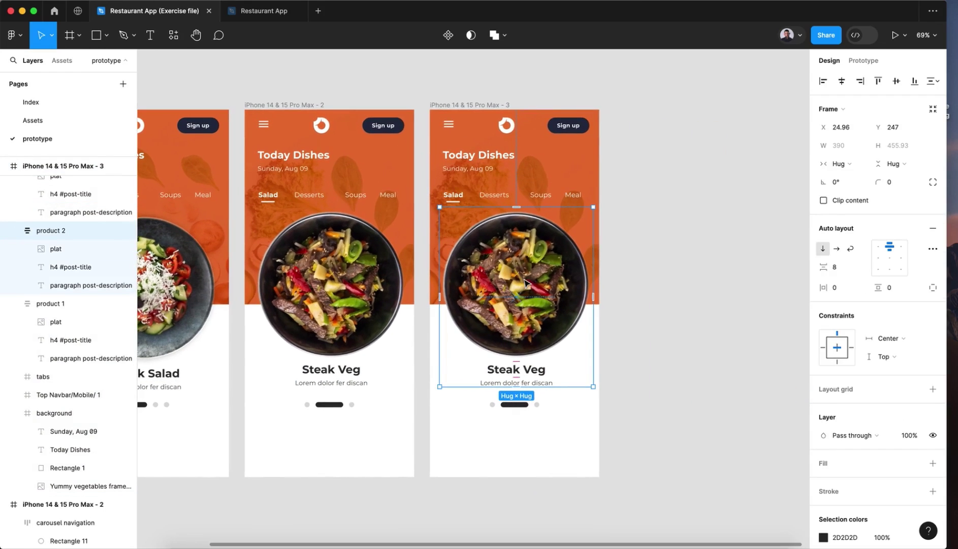
{"action": "left_click", "coordinate": [13, 303]}
{"action": "left_click", "coordinate": [46, 304]}
{"action": "scroll", "coordinate": [46, 307], "scroll_direction": "up", "scroll_amount": 3}
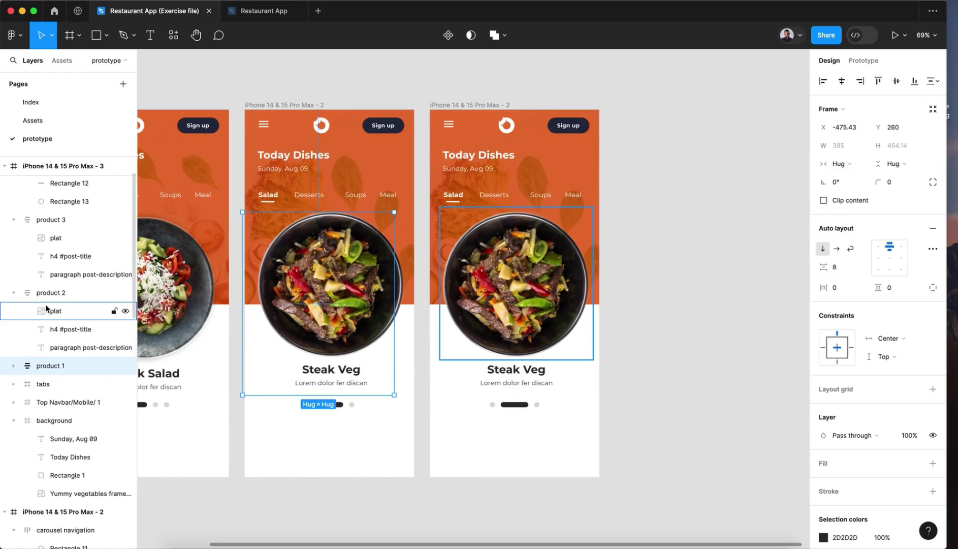
{"action": "left_click", "coordinate": [56, 293], "text": "shift"}
{"action": "left_click", "coordinate": [76, 219], "text": "shift"}
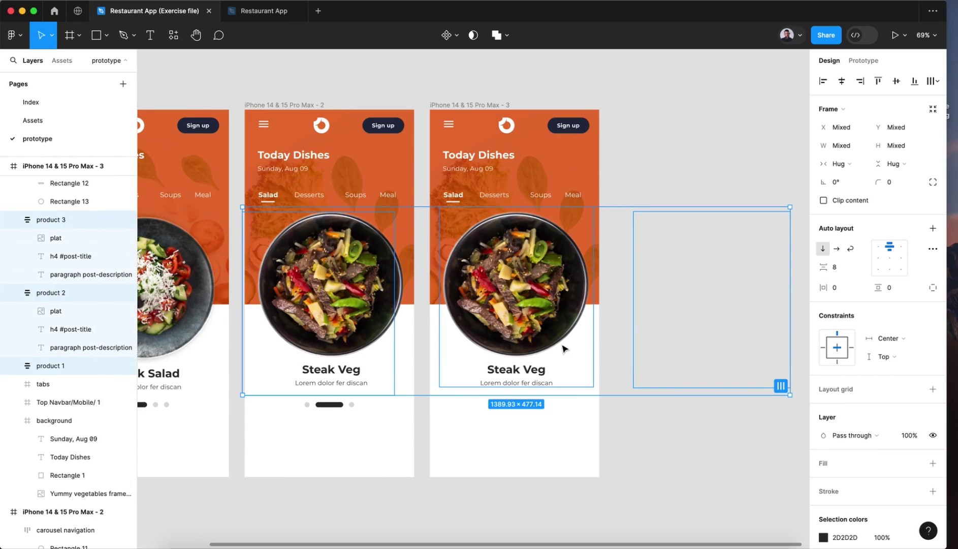
{"action": "key", "text": "shift+Left"}
{"action": "key", "text": "shift+Left"}
{"action": "key", "text": "shift+Left"}
{"action": "key", "text": "shift+Left"}
{"action": "key", "text": "shift+Left"}
{"action": "key", "text": "shift+Left"}
{"action": "key", "text": "shift+Left"}
{"action": "key", "text": "shift+Left"}
{"action": "key", "text": "shift+Left"}
{"action": "key", "text": "shift+Left"}
{"action": "key", "text": "shift+Left"}
{"action": "key", "text": "shift+Left"}
{"action": "key", "text": "shift+Left"}
{"action": "key", "text": "shift+Left"}
{"action": "key", "text": "shift+Left"}
{"action": "key", "text": "shift+Left"}
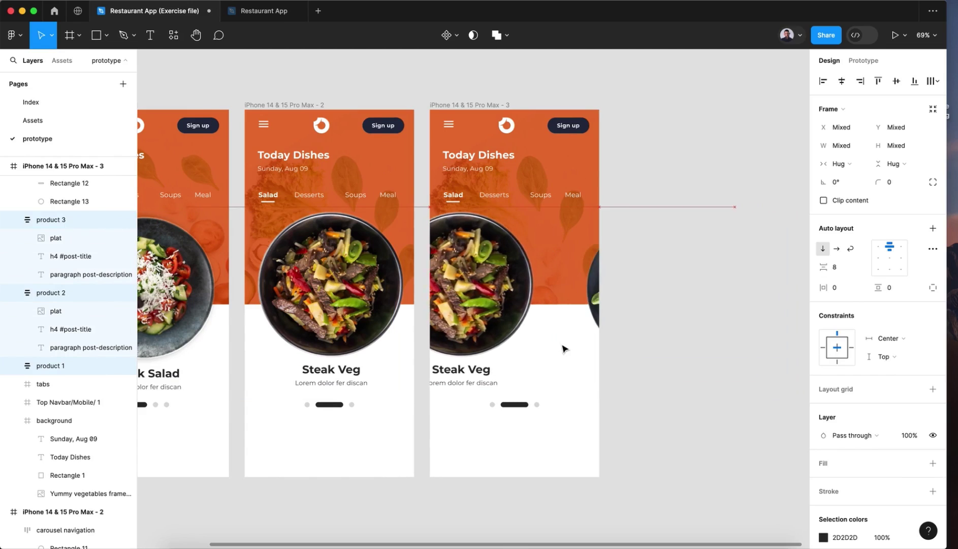
{"action": "key", "text": "shift+Left"}
{"action": "key", "text": "shift+Left"}
{"action": "key", "text": "shift+Left"}
{"action": "key", "text": "shift+Left"}
{"action": "key", "text": "shift+Left"}
{"action": "key", "text": "shift+Left"}
{"action": "key", "text": "shift+Left"}
{"action": "key", "text": "shift+Left"}
{"action": "key", "text": "shift+Left"}
{"action": "key", "text": "shift+Left"}
{"action": "key", "text": "shift+Left"}
{"action": "key", "text": "shift+Left"}
{"action": "key", "text": "shift+Left"}
{"action": "key", "text": "shift+Left"}
{"action": "key", "text": "shift+Left"}
{"action": "key", "text": "shift+Left"}
{"action": "key", "text": "shift+Left"}
{"action": "key", "text": "shift+Left"}
{"action": "key", "text": "shift+Left"}
{"action": "key", "text": "shift+Left"}
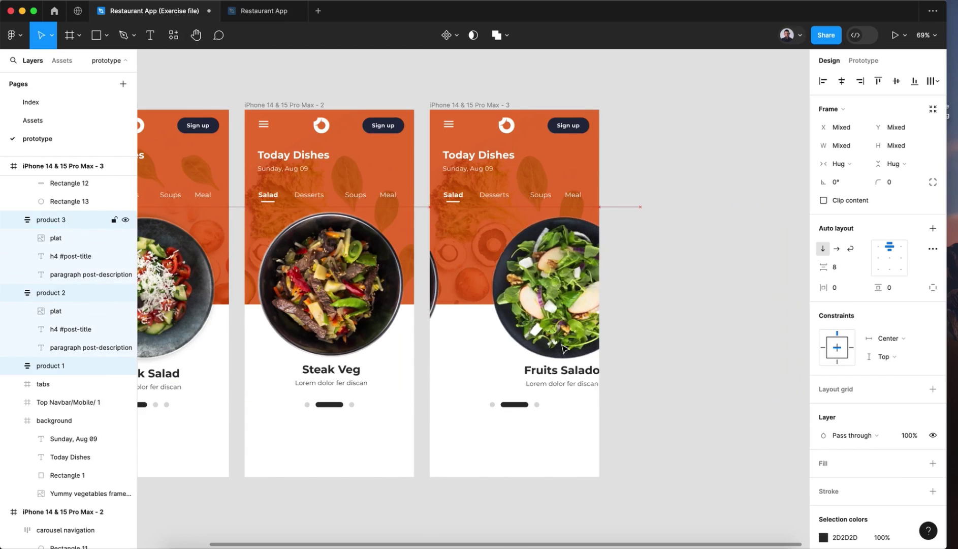
{"action": "key", "text": "shift+Left"}
{"action": "key", "text": "shift+Left"}
{"action": "key", "text": "shift+Left"}
{"action": "key", "text": "shift+Left"}
{"action": "key", "text": "shift+Left"}
{"action": "key", "text": "shift+Left"}
{"action": "key", "text": "shift+Left"}
{"action": "key", "text": "shift+Left"}
{"action": "key", "text": "shift+Left"}
{"action": "key", "text": "shift+Left"}
{"action": "key", "text": "shift+Left"}
{"action": "key", "text": "shift+Left"}
{"action": "key", "text": "shift+Left"}
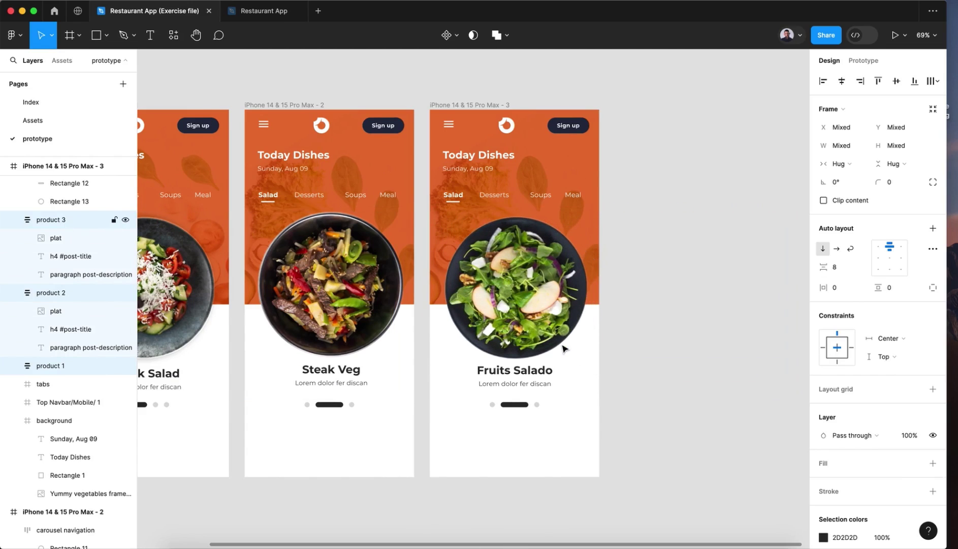
{"action": "key", "text": "shift+Right"}
{"action": "key", "text": "shift+Left"}
Step: Rotate the three dish plate images in the third frame to 180°
{"action": "left_click", "coordinate": [53, 238]}
{"action": "left_click", "coordinate": [65, 310], "text": "shift"}
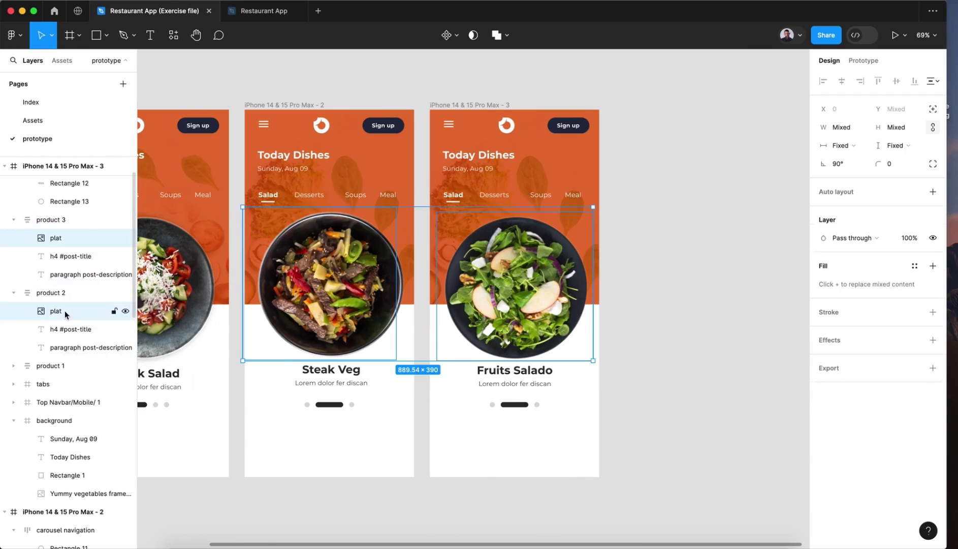
{"action": "left_click", "coordinate": [13, 366]}
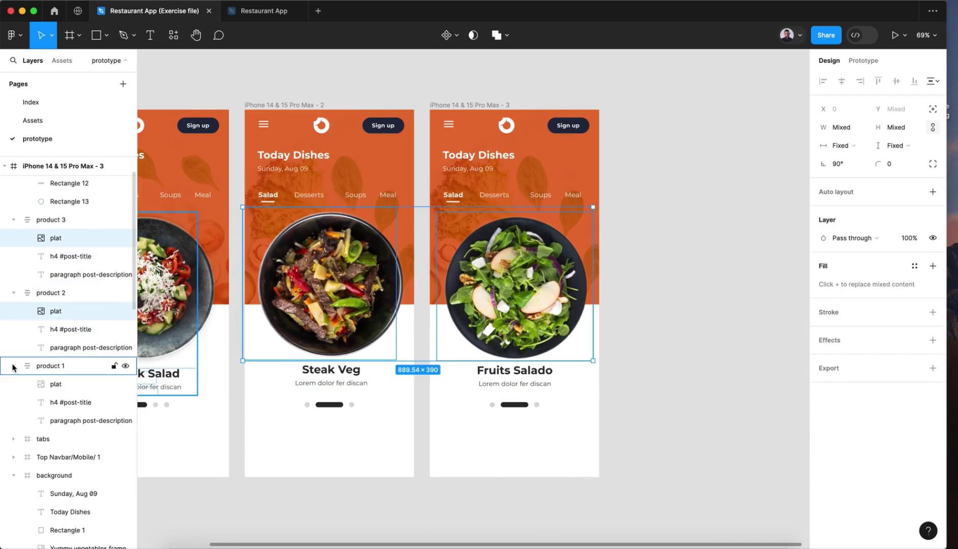
{"action": "left_click", "coordinate": [56, 383], "text": "shift"}
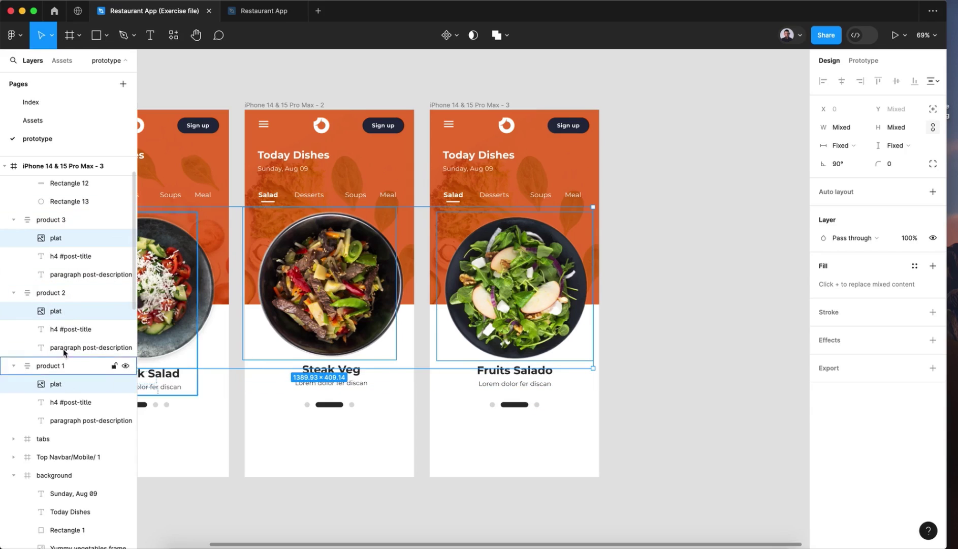
{"action": "left_click", "coordinate": [829, 164]}
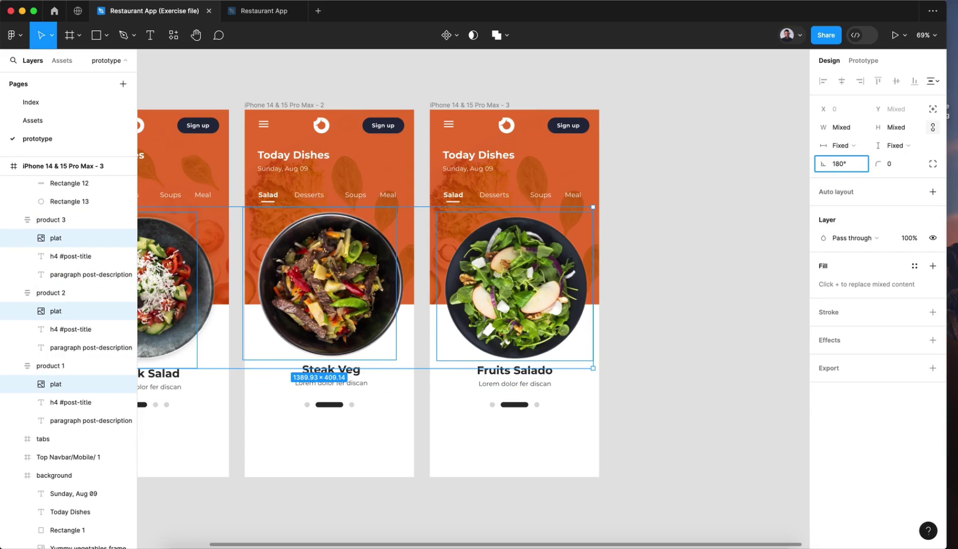
{"action": "type", "text": "180"}
{"action": "key", "text": "Return"}
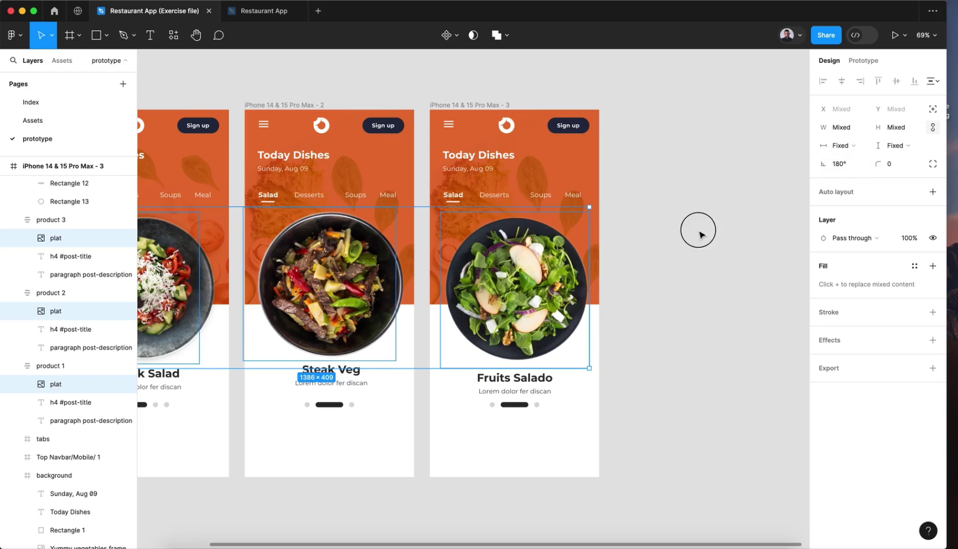
{"action": "left_click", "coordinate": [700, 232]}
Step: Rotate the third screen's Yummy vegetables header image to -96.09° and move it slightly lower
{"action": "left_click", "coordinate": [589, 181]}
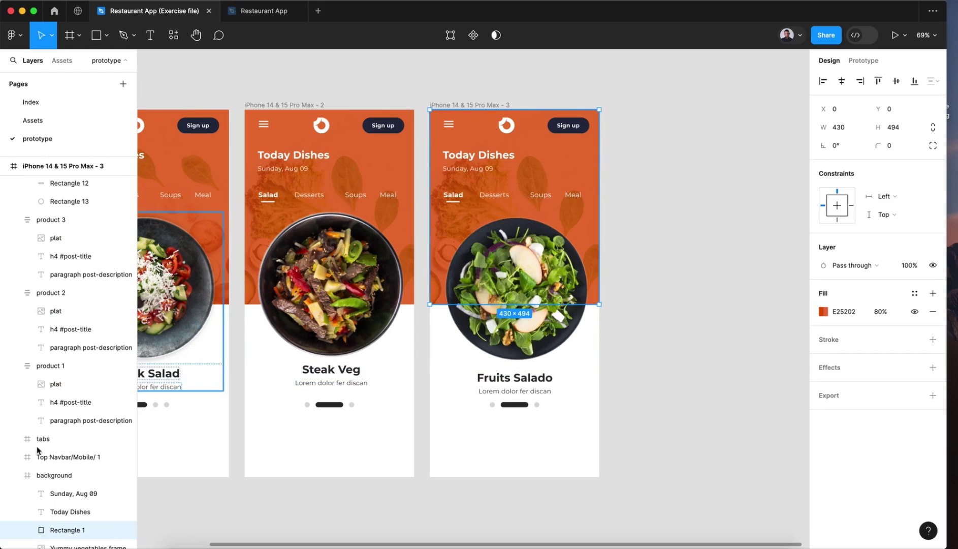
{"action": "scroll", "coordinate": [22, 488], "scroll_direction": "down", "scroll_amount": 3}
{"action": "left_click", "coordinate": [56, 491]}
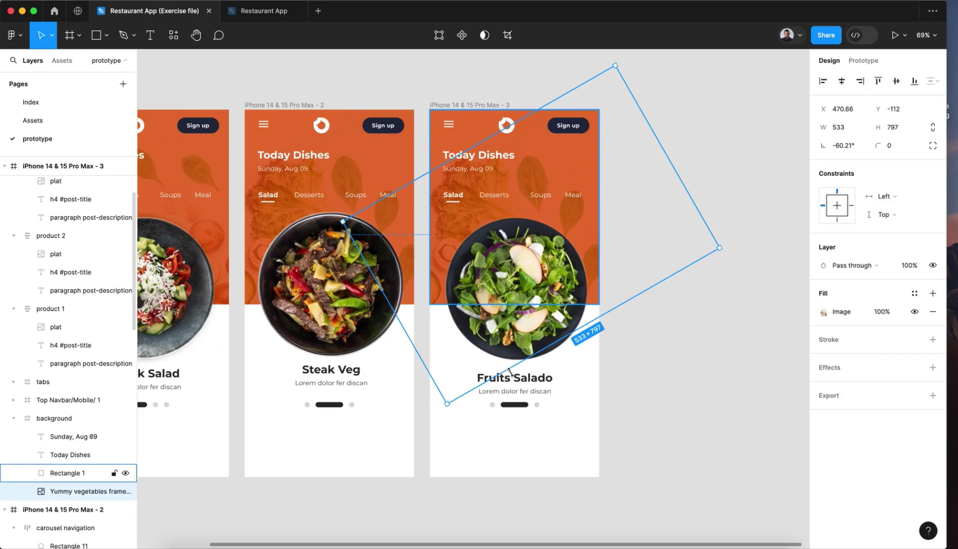
{"action": "left_click_drag", "start_coordinate": [726, 246], "coordinate": [724, 393]}
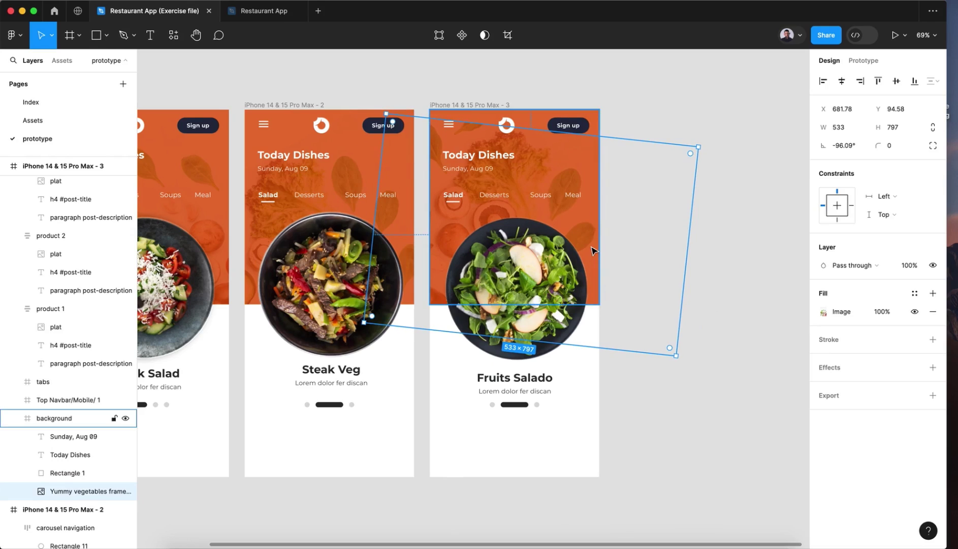
{"action": "left_click_drag", "start_coordinate": [642, 278], "coordinate": [648, 291]}
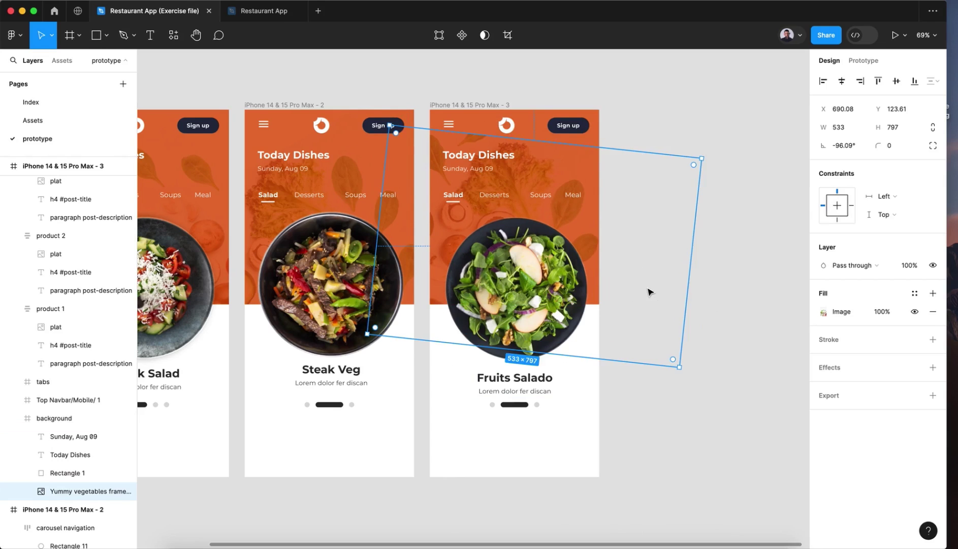
{"action": "left_click", "coordinate": [742, 212]}
Step: Shrink the middle pill, Rectangle 12, to 13 px wide with grey D9D9D9 fill
{"action": "scroll", "coordinate": [512, 411], "scroll_direction": "up", "scroll_amount": 5}
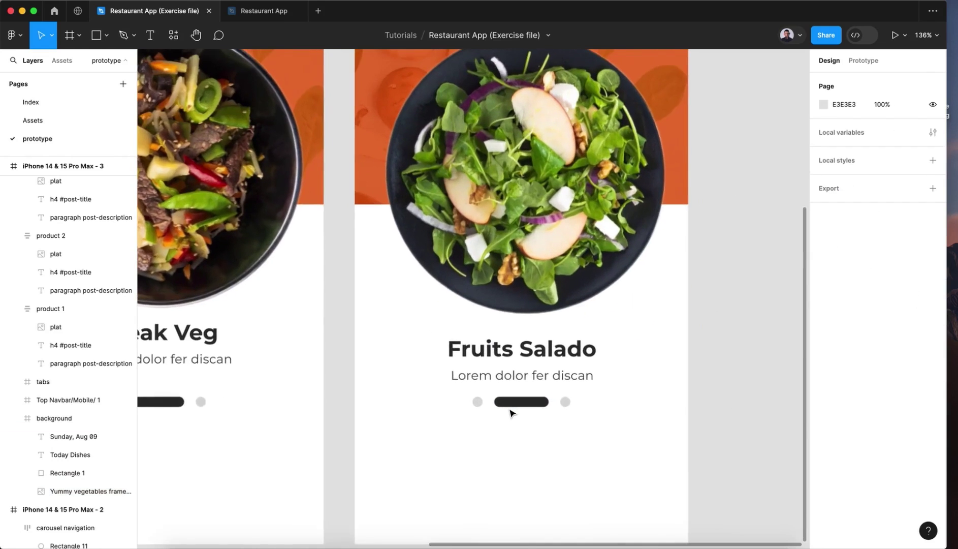
{"action": "double_click", "coordinate": [522, 372]}
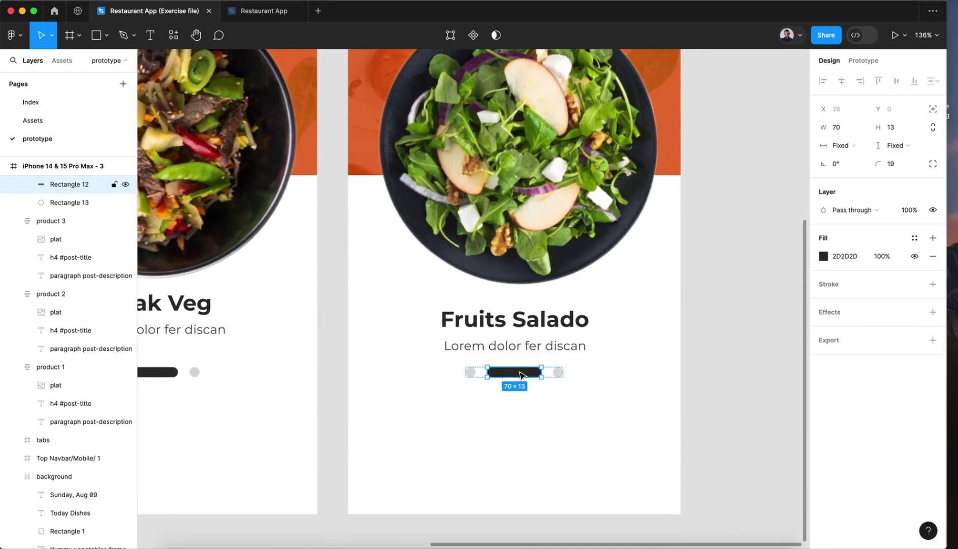
{"action": "left_click", "coordinate": [841, 129]}
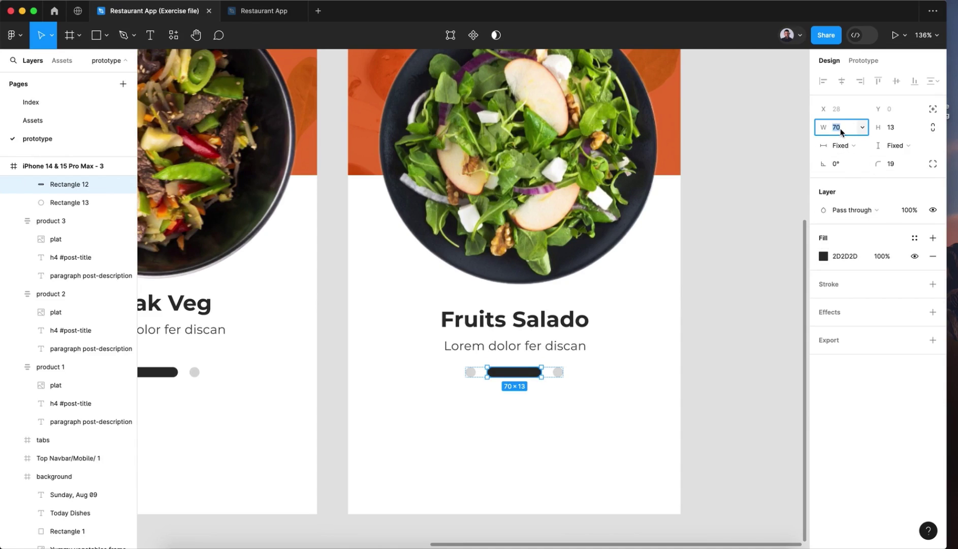
{"action": "key", "text": "Return"}
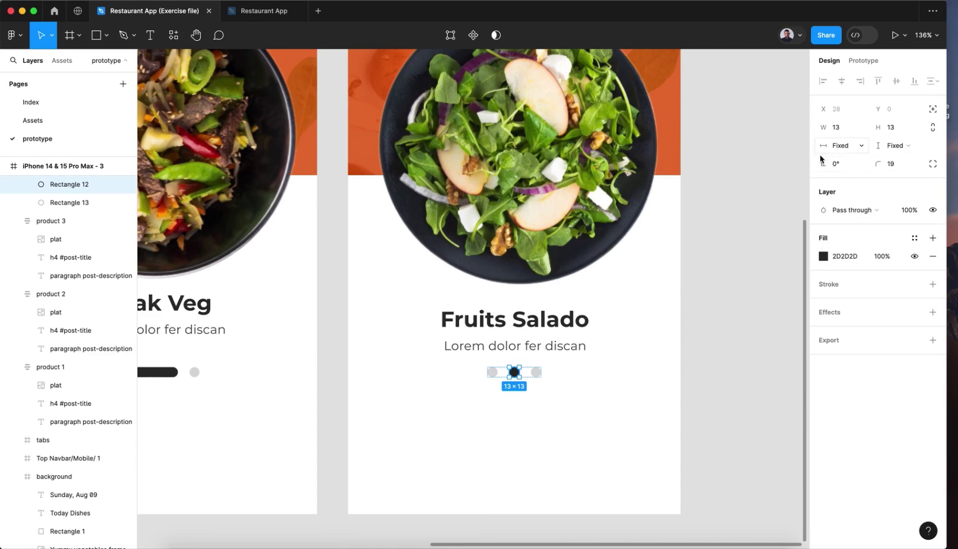
{"action": "left_click", "coordinate": [823, 258]}
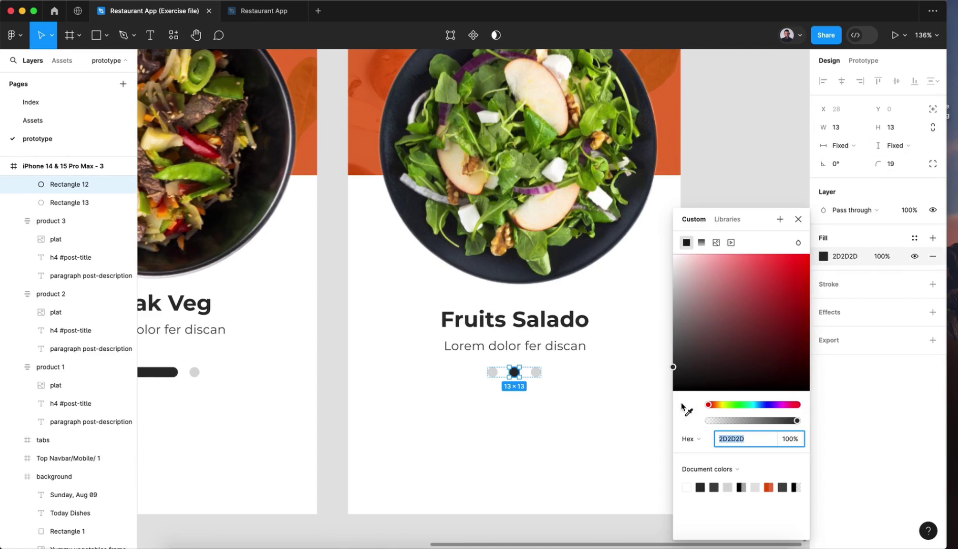
{"action": "left_click", "coordinate": [688, 409]}
{"action": "left_click", "coordinate": [493, 372]}
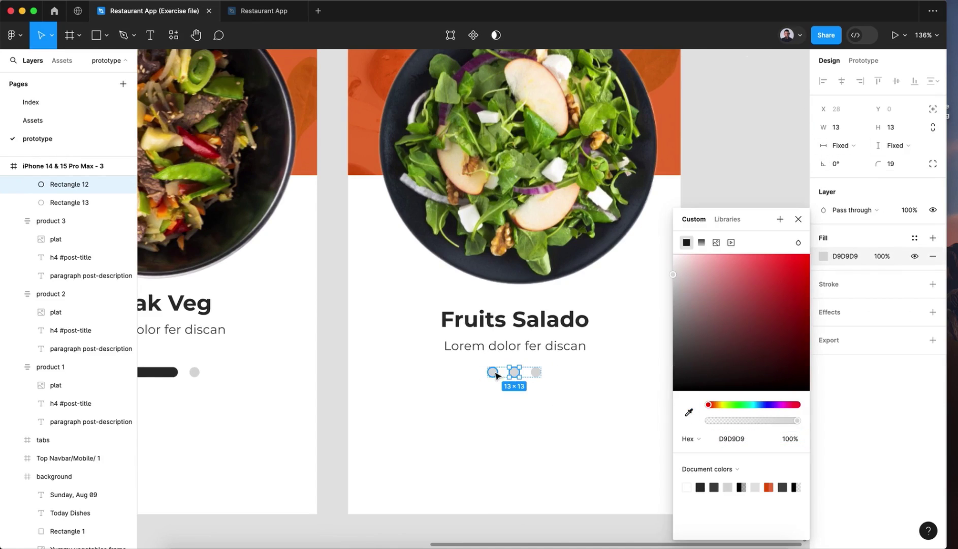
{"action": "left_click", "coordinate": [798, 219]}
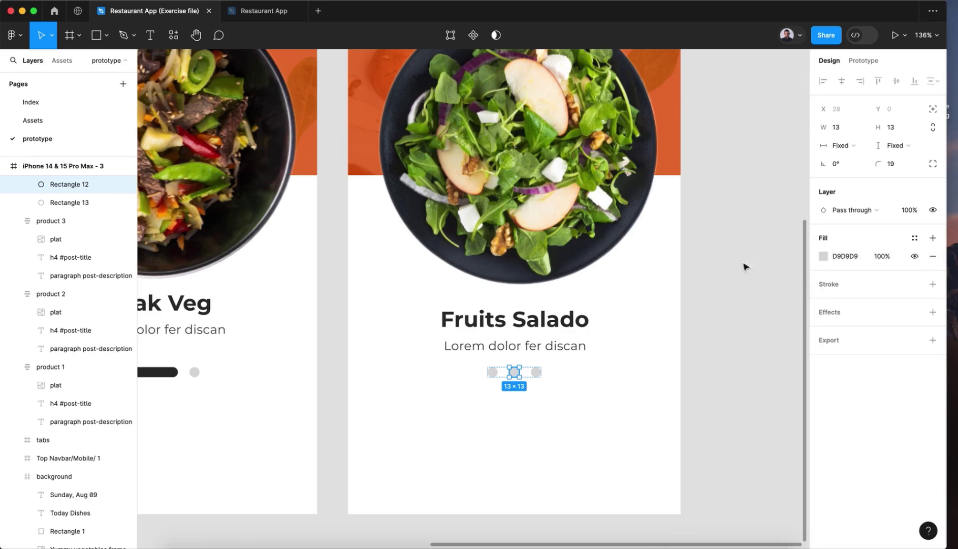
Step: Stretch the right dot, Rectangle 13, to 70 px wide with dark 2D2D2D fill
{"action": "left_click", "coordinate": [536, 373]}
{"action": "left_click", "coordinate": [847, 130]}
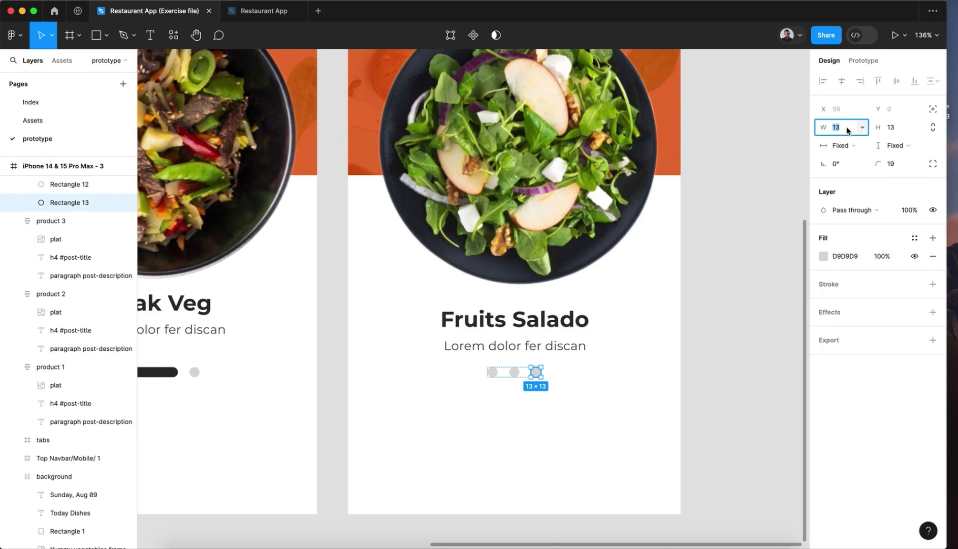
{"action": "key", "text": "Return"}
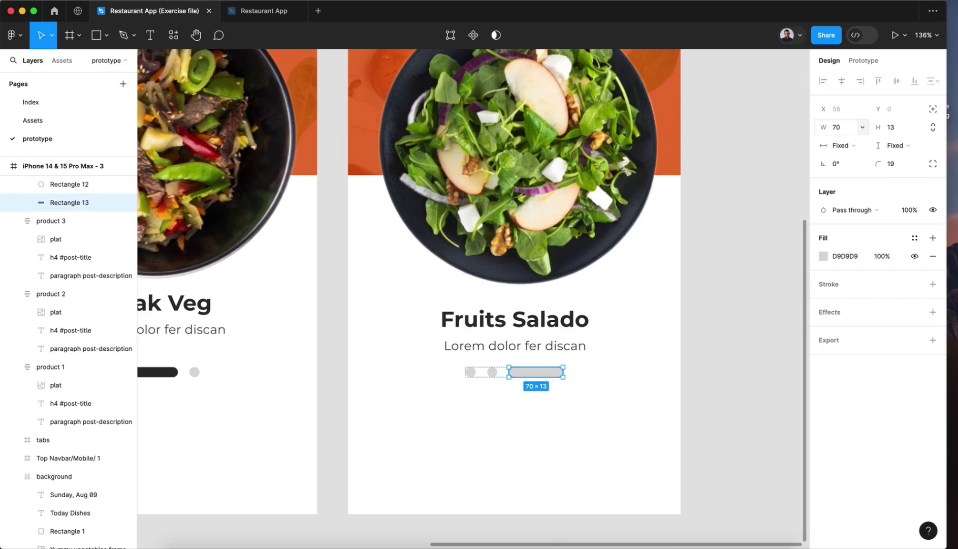
{"action": "left_click", "coordinate": [823, 256]}
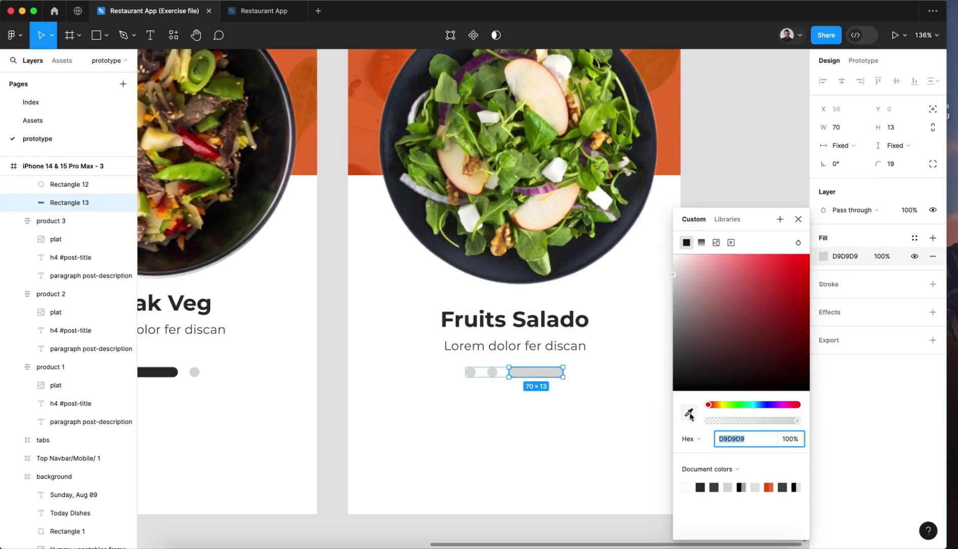
{"action": "left_click", "coordinate": [689, 412]}
{"action": "left_click", "coordinate": [173, 373]}
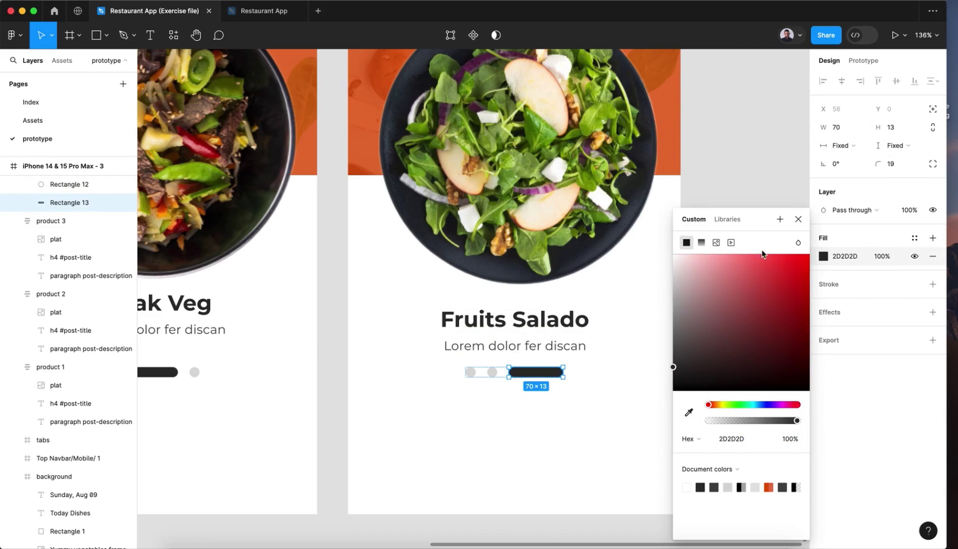
{"action": "left_click", "coordinate": [799, 218]}
{"action": "left_click", "coordinate": [739, 246]}
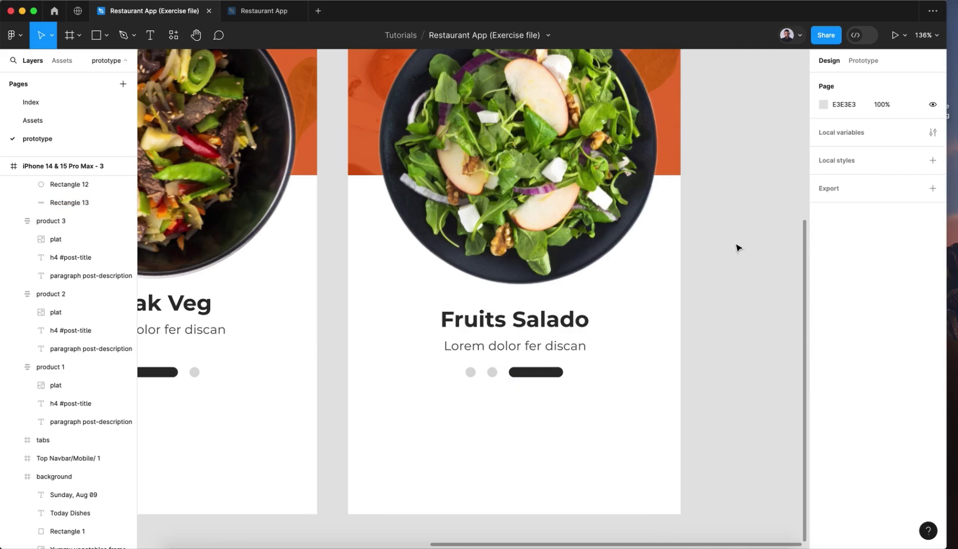
{"action": "scroll", "coordinate": [737, 252], "scroll_direction": "down", "scroll_amount": 8}
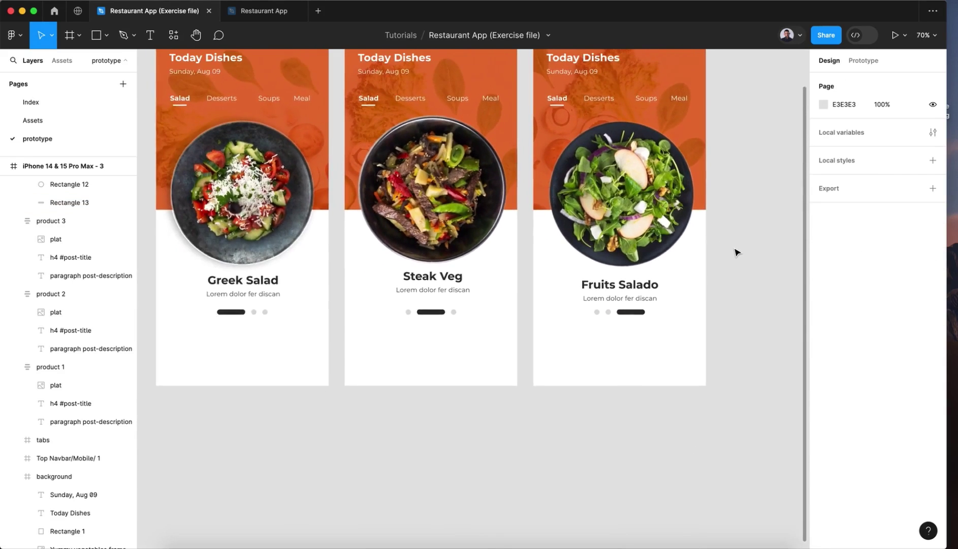
Step: Change the prototype preview device from iPhone 15 Pro Max to None
{"action": "scroll", "coordinate": [737, 251], "scroll_direction": "up", "scroll_amount": 3}
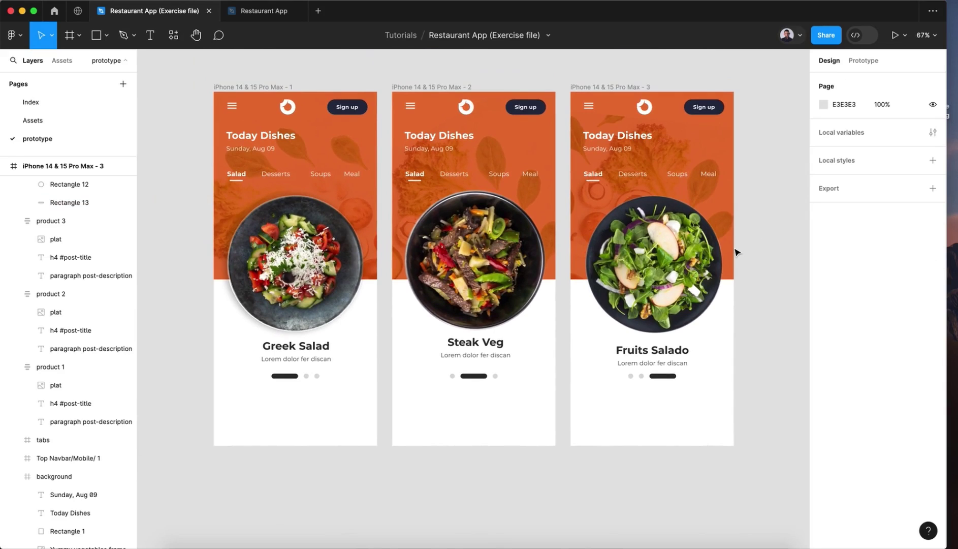
{"action": "left_click", "coordinate": [865, 62]}
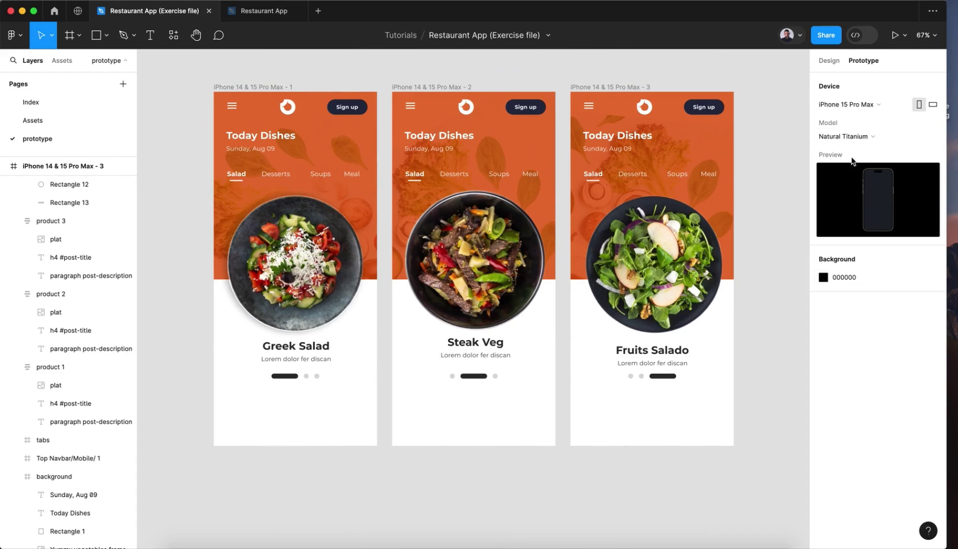
{"action": "left_click", "coordinate": [849, 104]}
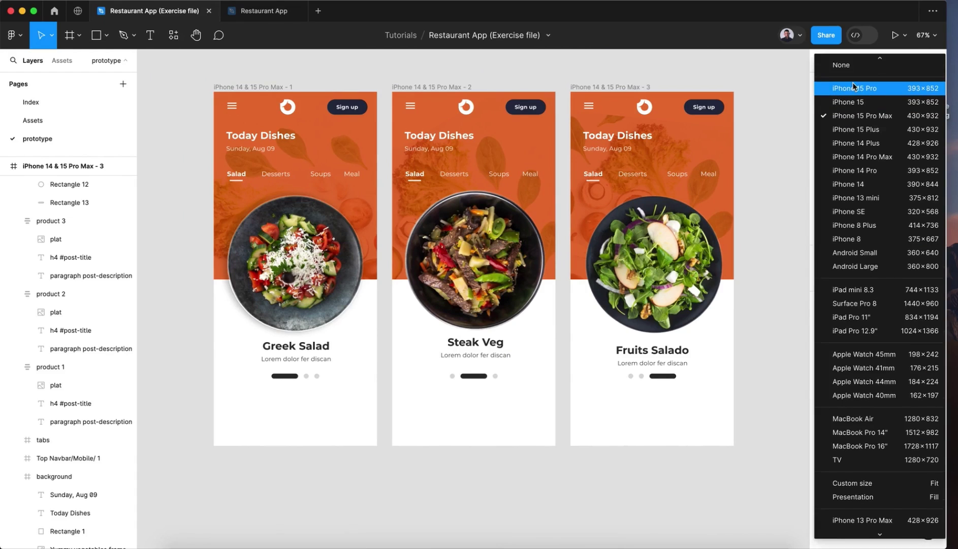
{"action": "left_click", "coordinate": [850, 65]}
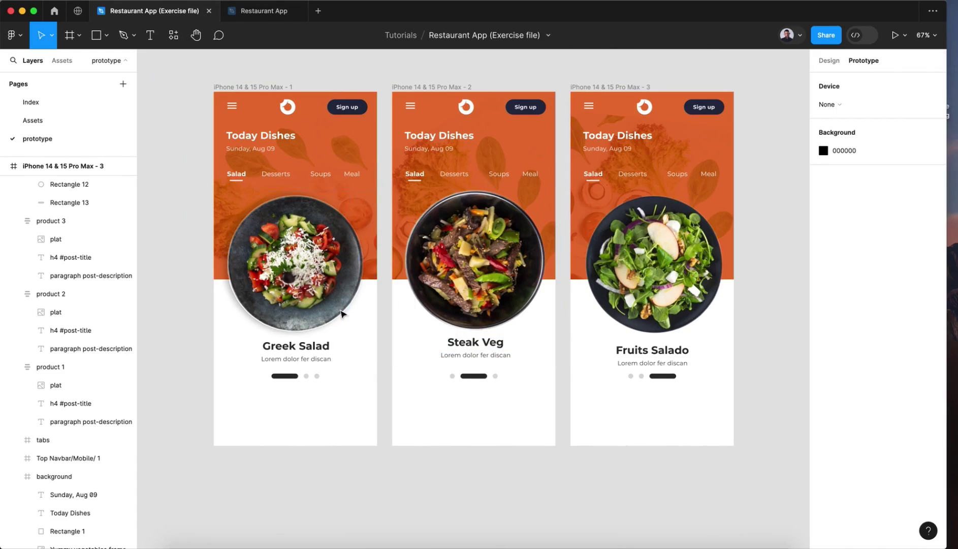
Step: Link the Greek Salad card to the Steak Veg frame with On drag, Smart animate and Gentle easing
{"action": "left_click", "coordinate": [302, 298]}
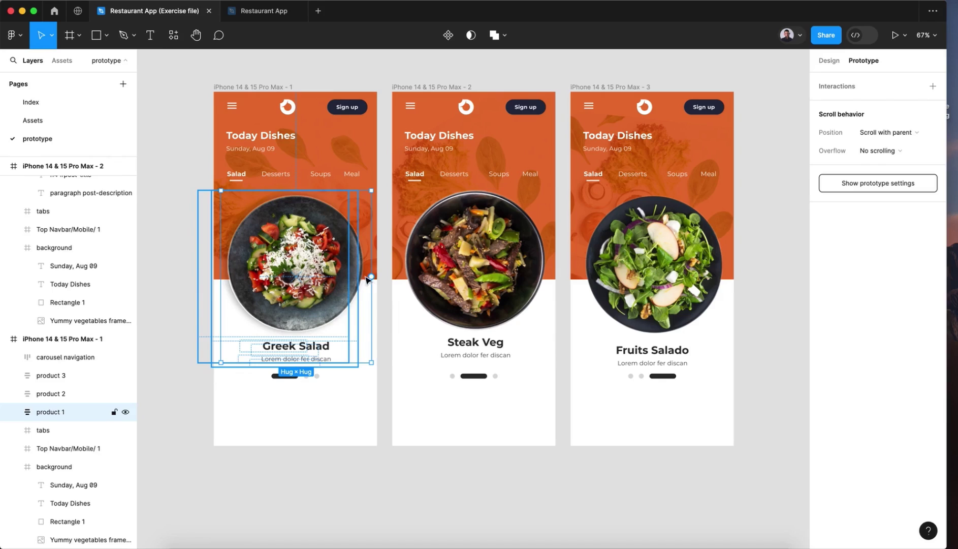
{"action": "left_click_drag", "start_coordinate": [371, 279], "coordinate": [419, 298]}
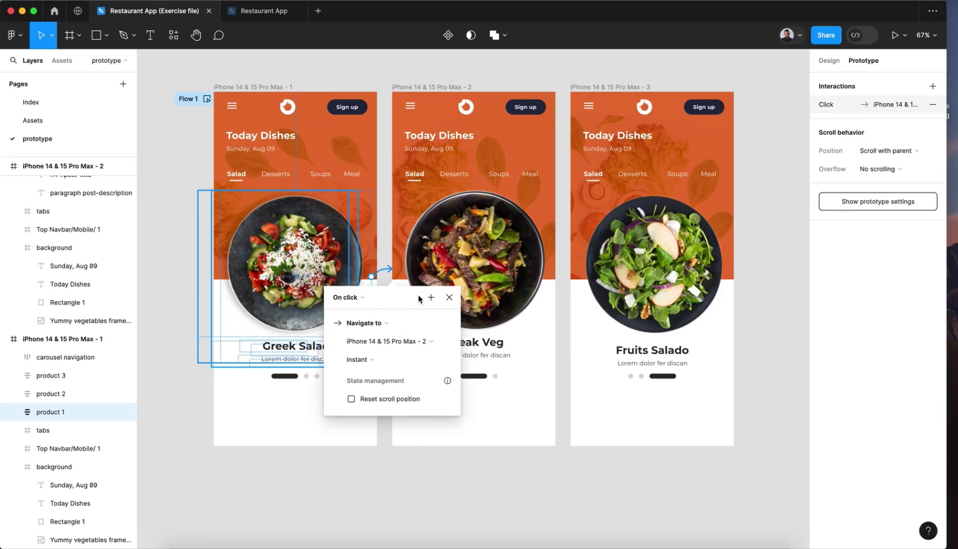
{"action": "left_click", "coordinate": [350, 296]}
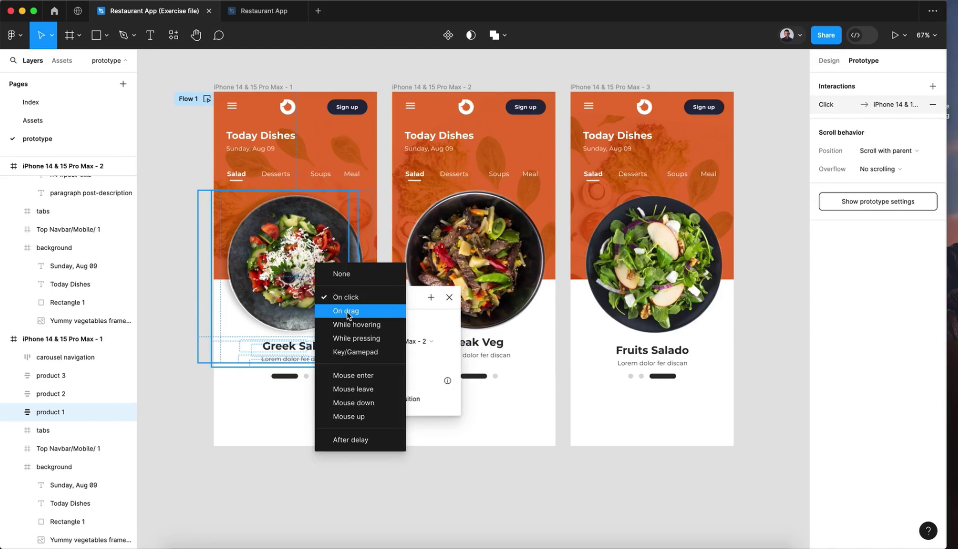
{"action": "left_click", "coordinate": [354, 311]}
{"action": "left_click", "coordinate": [378, 358]}
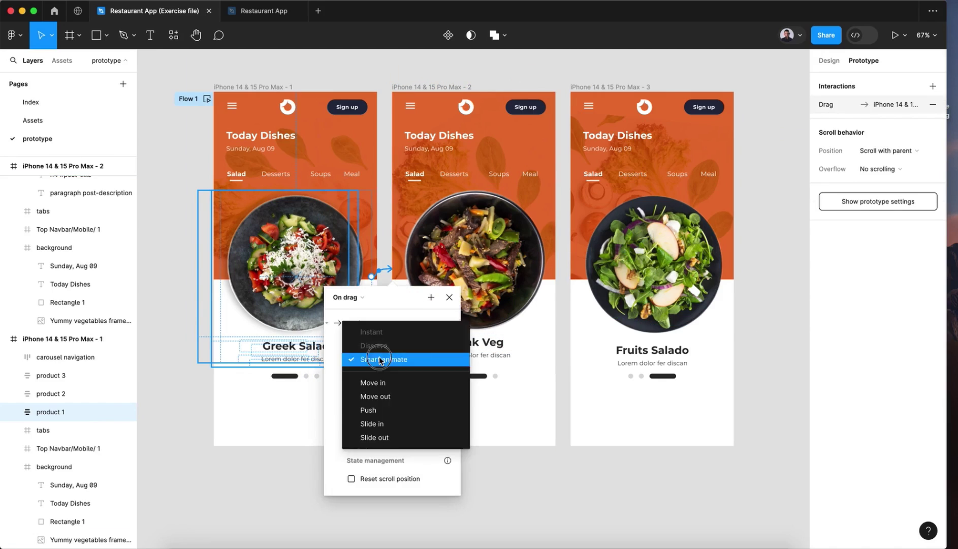
{"action": "left_click", "coordinate": [380, 360]}
{"action": "left_click", "coordinate": [378, 376]}
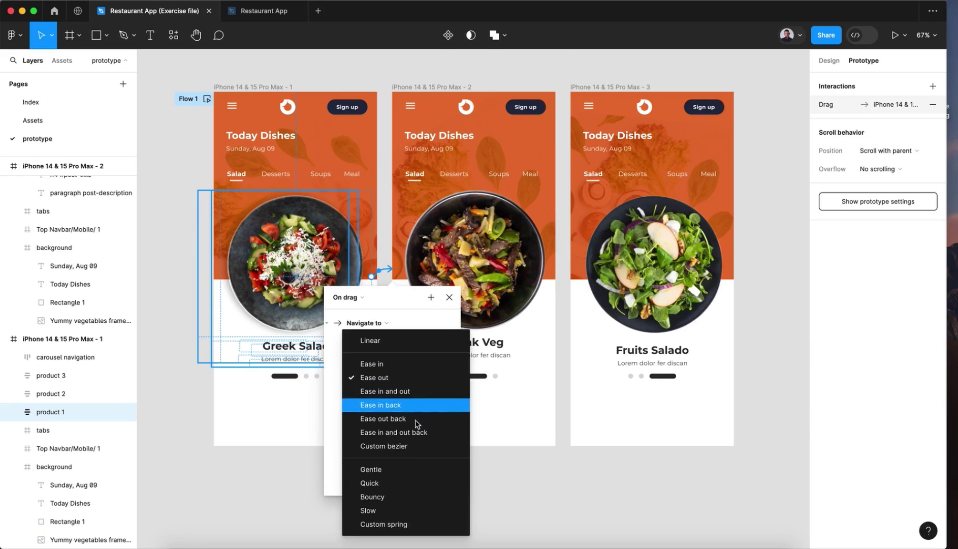
{"action": "left_click", "coordinate": [406, 468]}
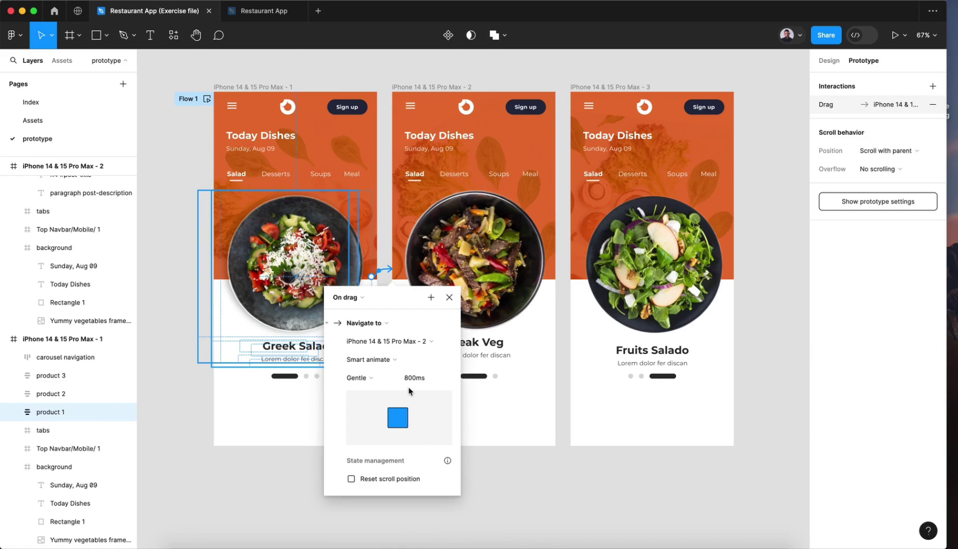
{"action": "left_click", "coordinate": [449, 298]}
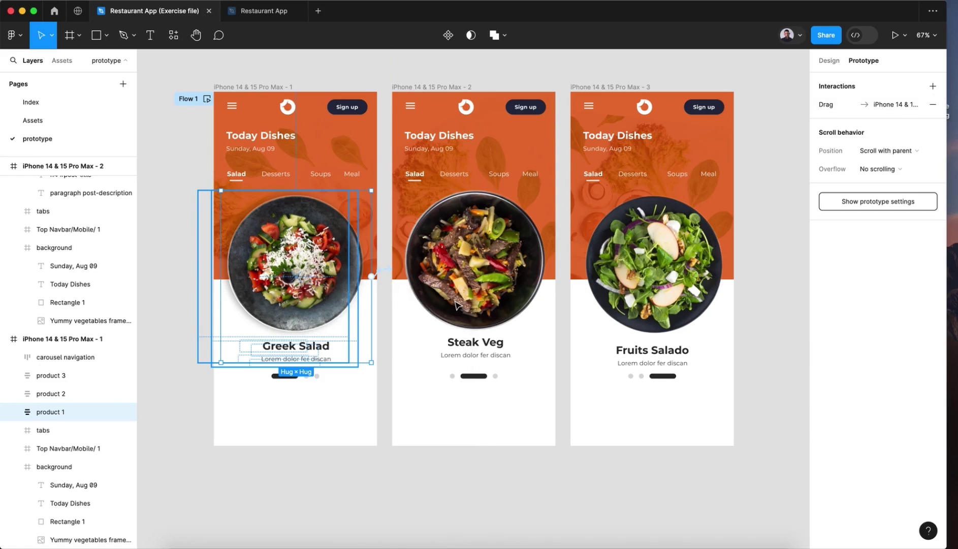
{"action": "left_click", "coordinate": [413, 468]}
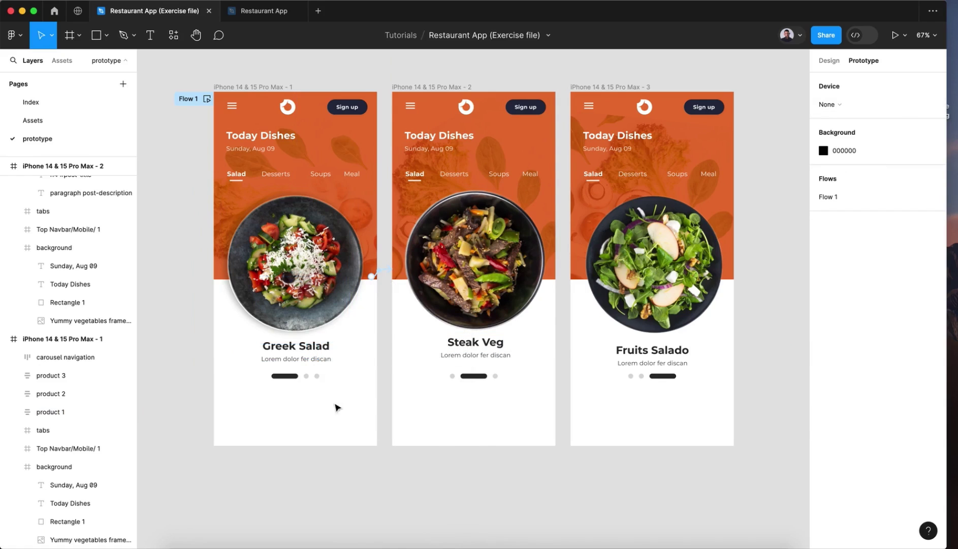
Step: Link the Greek Salad screen's middle carousel dot to Steak Veg with On click, Smart animate, Gentle
{"action": "scroll", "coordinate": [308, 381], "scroll_direction": "up", "scroll_amount": 5}
{"action": "double_click", "coordinate": [308, 378]}
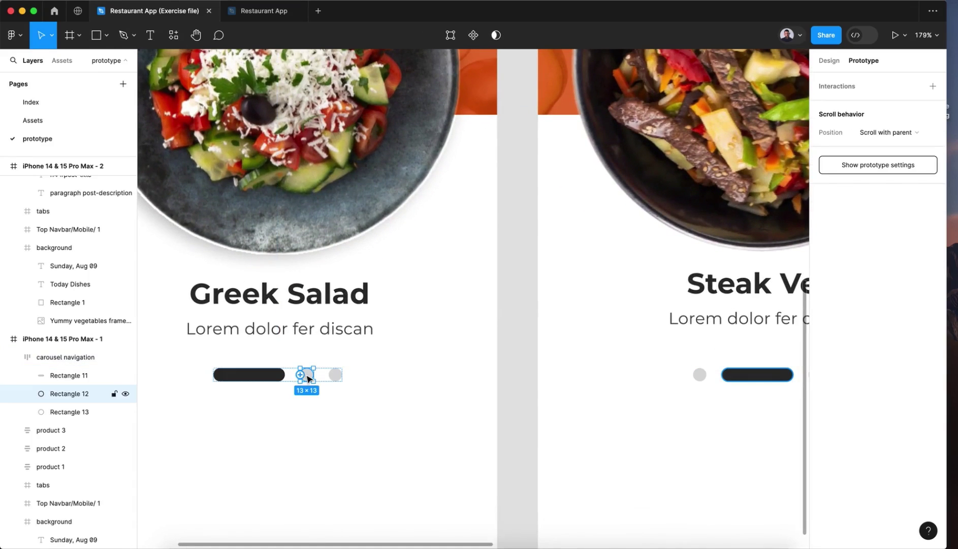
{"action": "scroll", "coordinate": [309, 378], "scroll_direction": "down", "scroll_amount": 5}
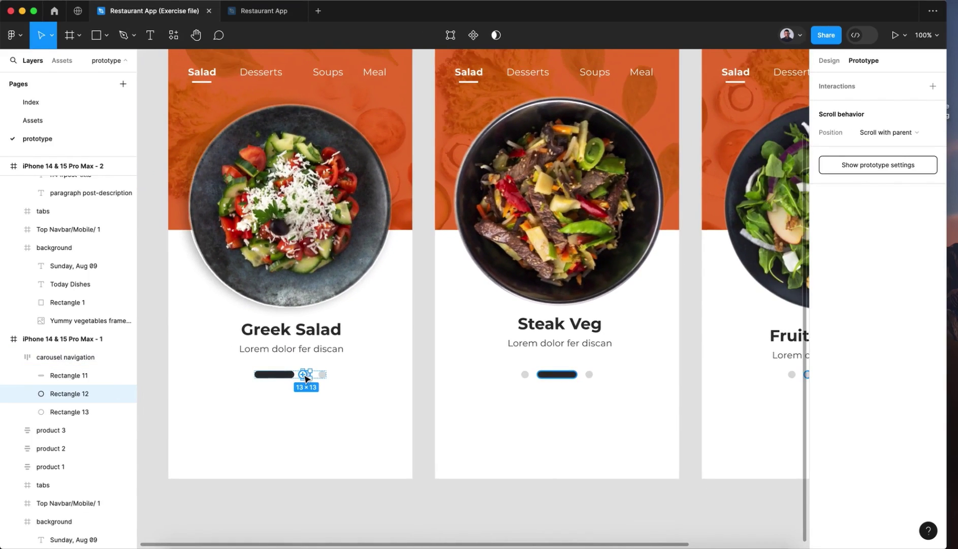
{"action": "left_click_drag", "start_coordinate": [309, 375], "coordinate": [483, 332]}
{"action": "left_click", "coordinate": [401, 244]}
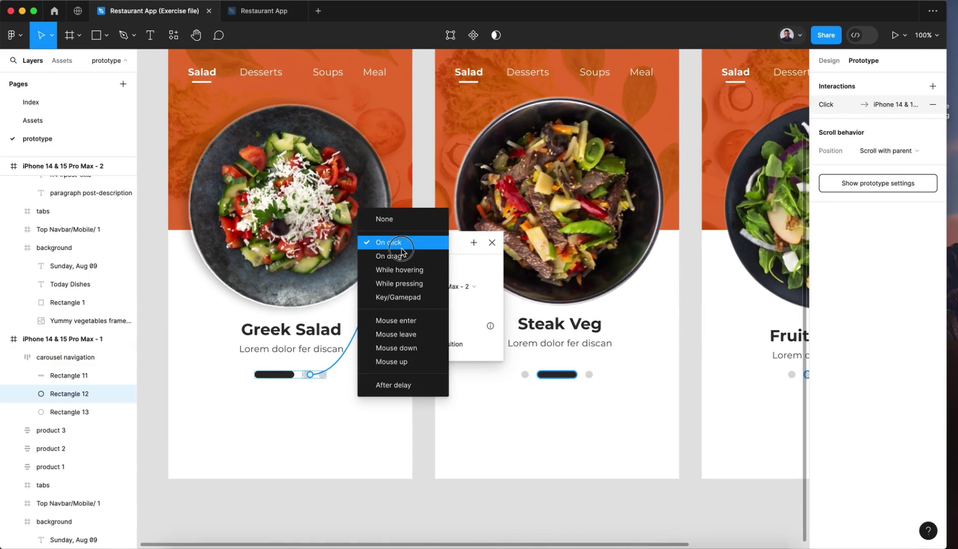
{"action": "left_click", "coordinate": [388, 242]}
{"action": "left_click", "coordinate": [402, 304]}
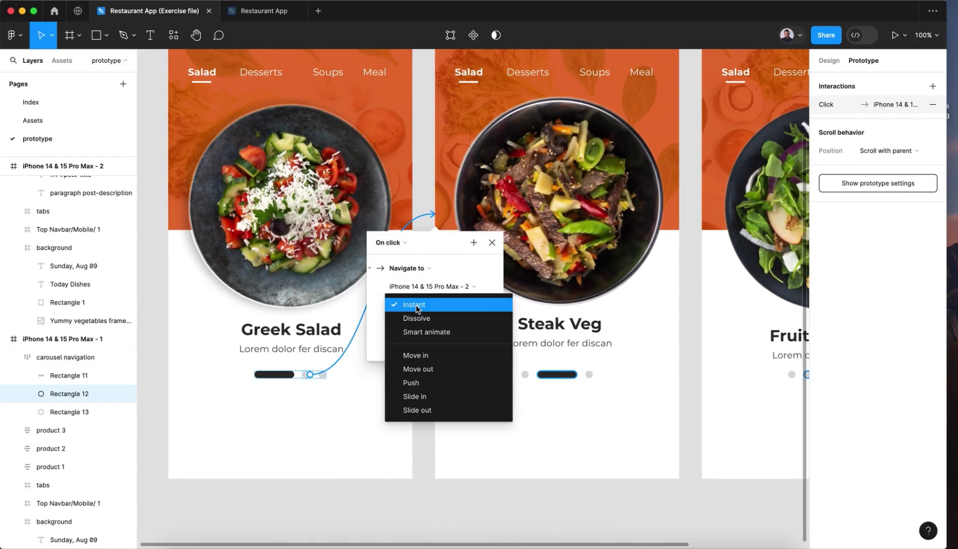
{"action": "left_click", "coordinate": [428, 337]}
{"action": "left_click", "coordinate": [419, 330]}
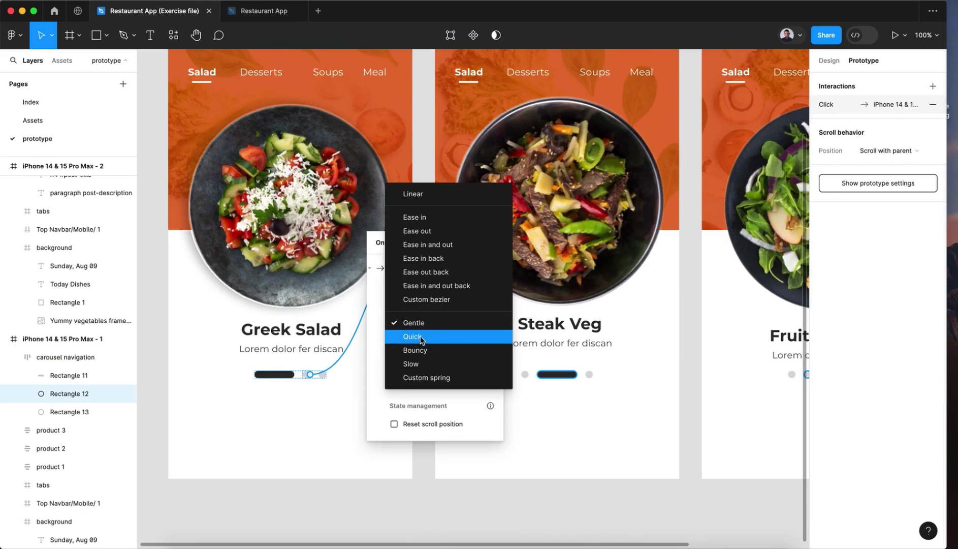
{"action": "left_click", "coordinate": [420, 323]}
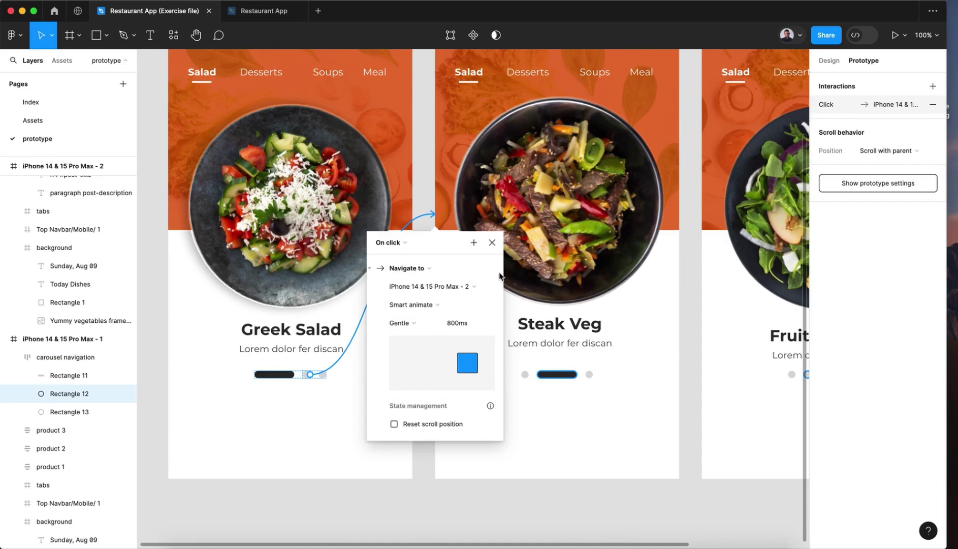
{"action": "left_click", "coordinate": [491, 243]}
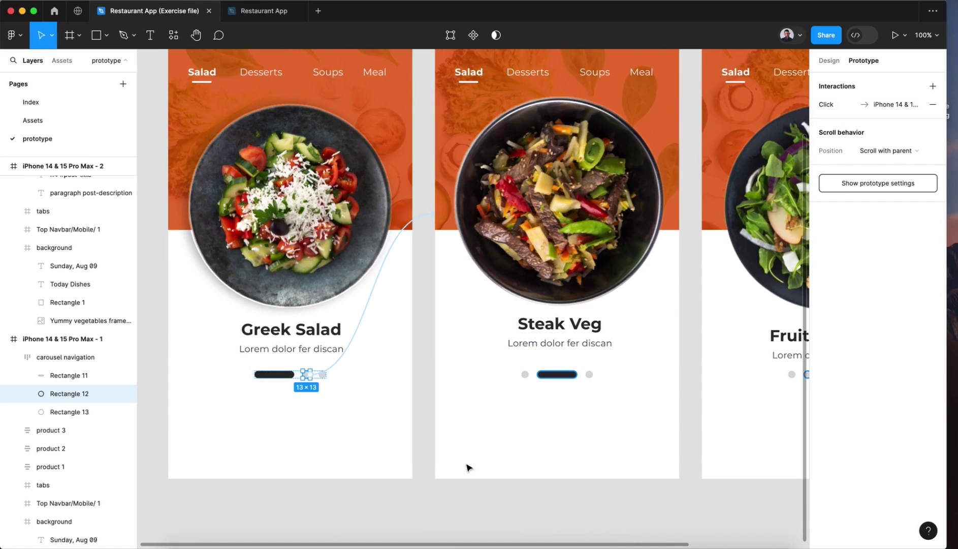
Step: Link the third carousel dot to the Fruits Salado frame the same way
{"action": "left_click", "coordinate": [321, 376]}
{"action": "left_click", "coordinate": [323, 376]}
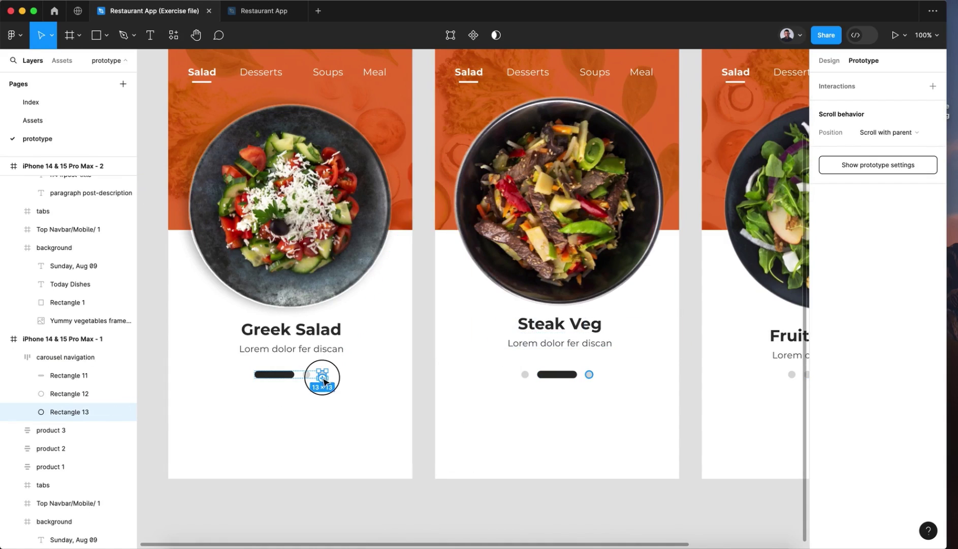
{"action": "left_click_drag", "start_coordinate": [325, 375], "coordinate": [720, 296]}
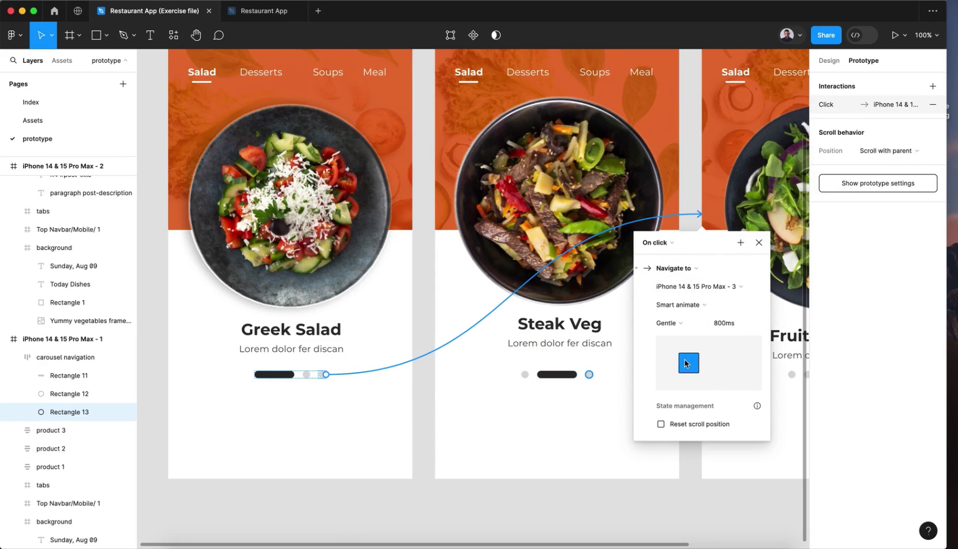
{"action": "left_click", "coordinate": [758, 243]}
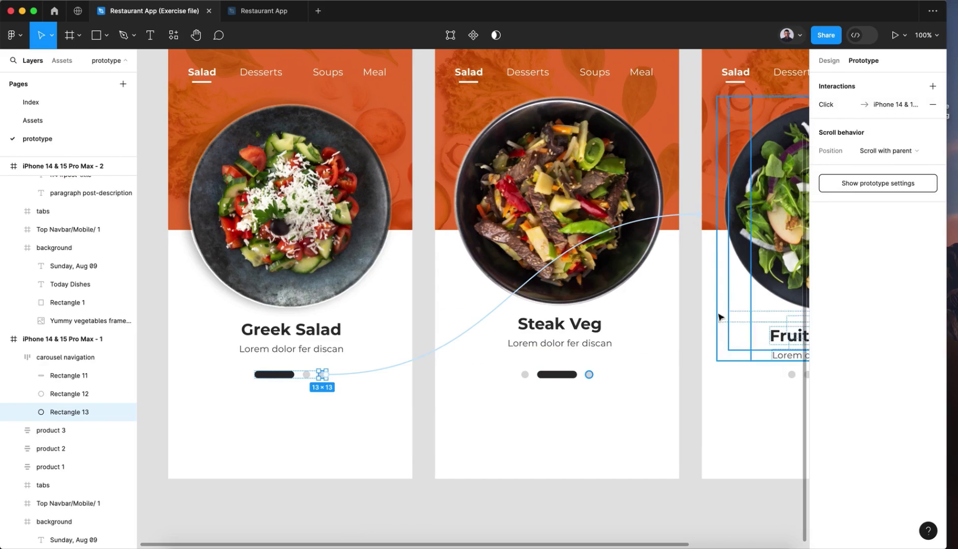
{"action": "left_click", "coordinate": [484, 499]}
{"action": "scroll", "coordinate": [483, 498], "scroll_direction": "right", "scroll_amount": 4}
{"action": "scroll", "coordinate": [483, 498], "scroll_direction": "up", "scroll_amount": 1}
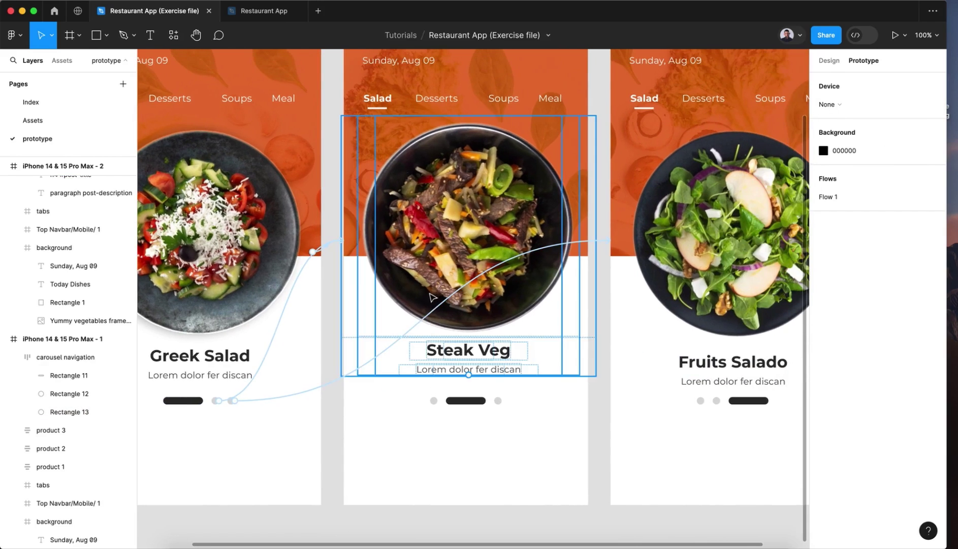
Step: Link the Steak Veg card to the Fruits Salado frame with an On drag trigger
{"action": "left_click", "coordinate": [430, 290]}
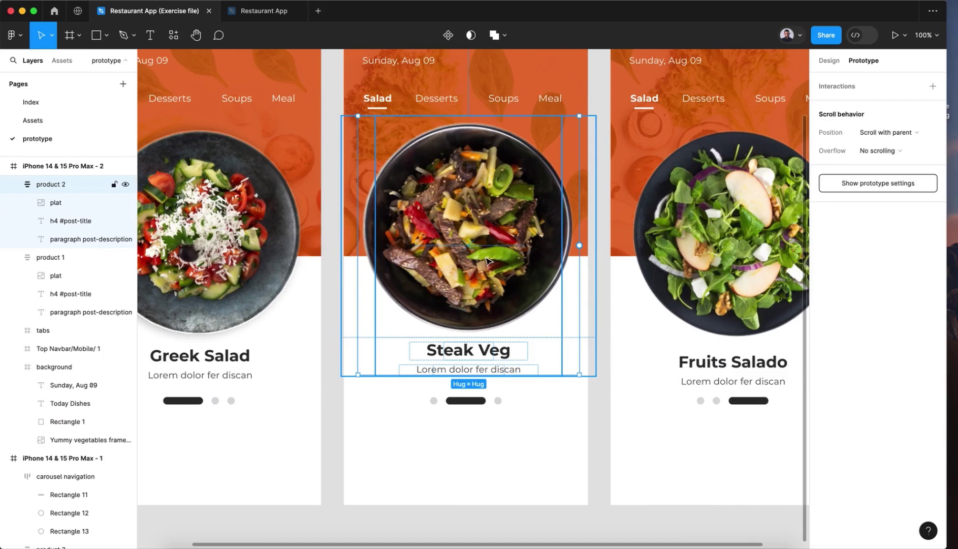
{"action": "scroll", "coordinate": [486, 260], "scroll_direction": "right", "scroll_amount": 3}
{"action": "scroll", "coordinate": [486, 260], "scroll_direction": "up", "scroll_amount": 1}
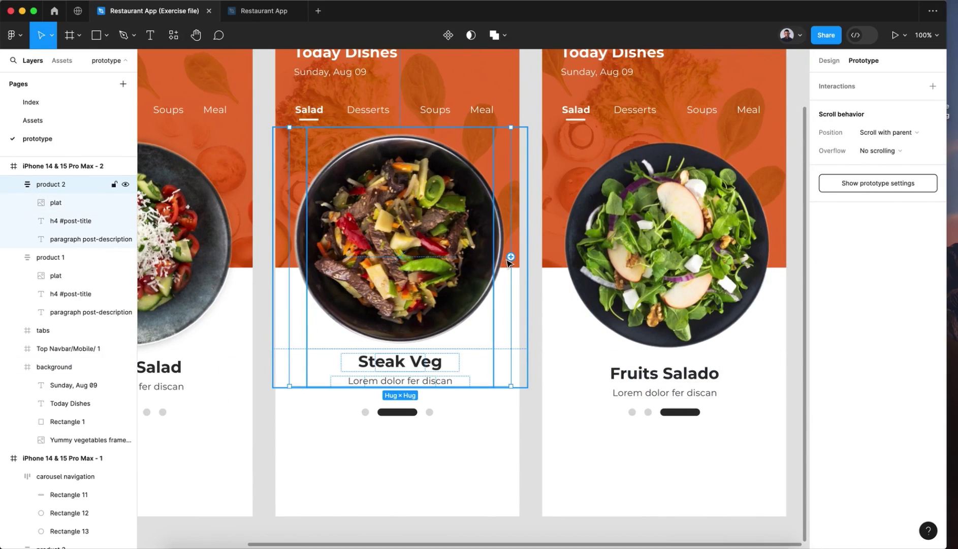
{"action": "left_click_drag", "start_coordinate": [511, 257], "coordinate": [602, 253]}
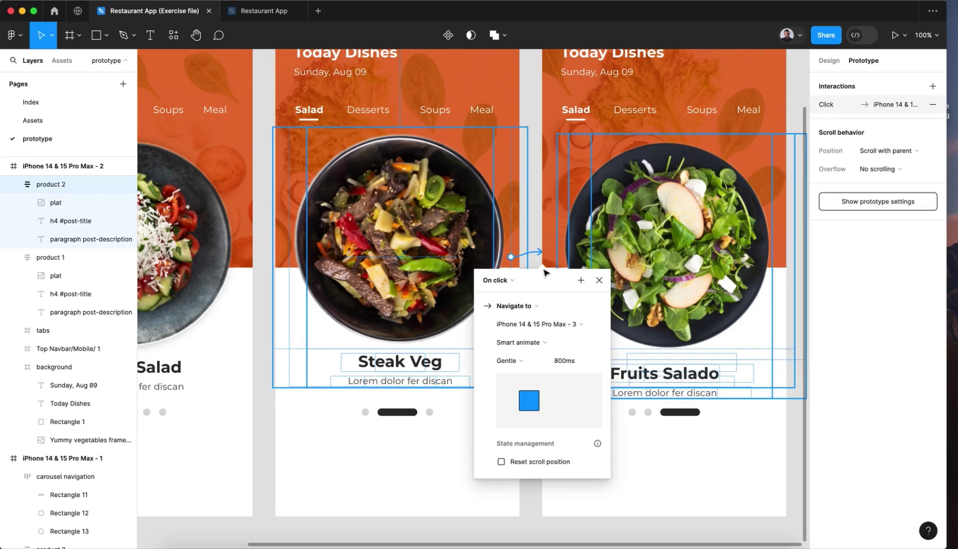
{"action": "left_click", "coordinate": [500, 280]}
{"action": "left_click", "coordinate": [513, 294]}
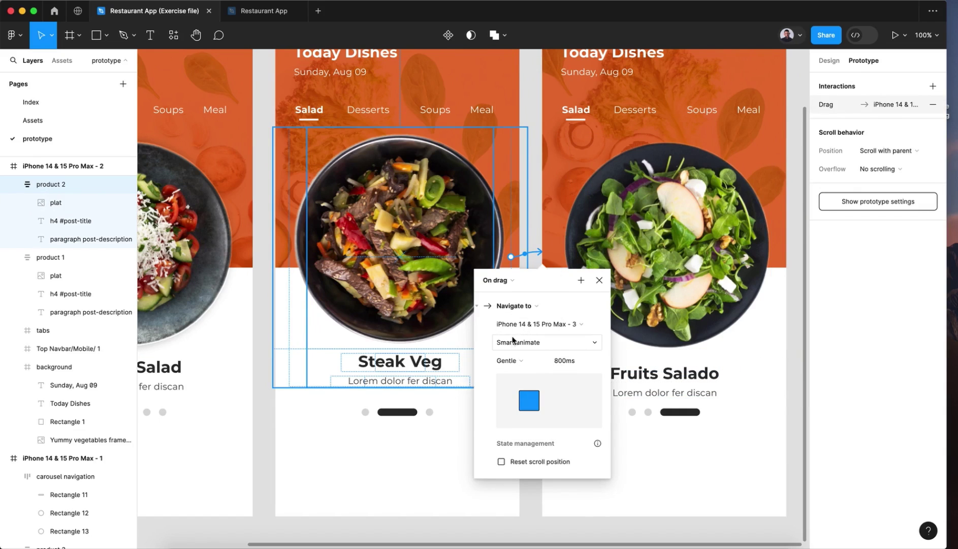
{"action": "left_click", "coordinate": [600, 280]}
Step: Add a second link from the Steak Veg card back to the Greek Salad frame
{"action": "scroll", "coordinate": [406, 399], "scroll_direction": "left", "scroll_amount": 5}
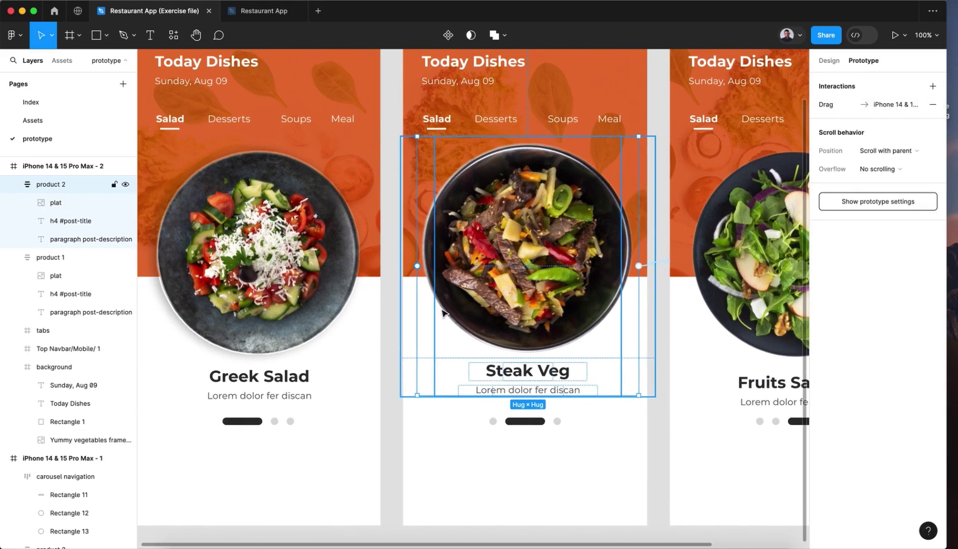
{"action": "left_click_drag", "start_coordinate": [417, 265], "coordinate": [352, 268]}
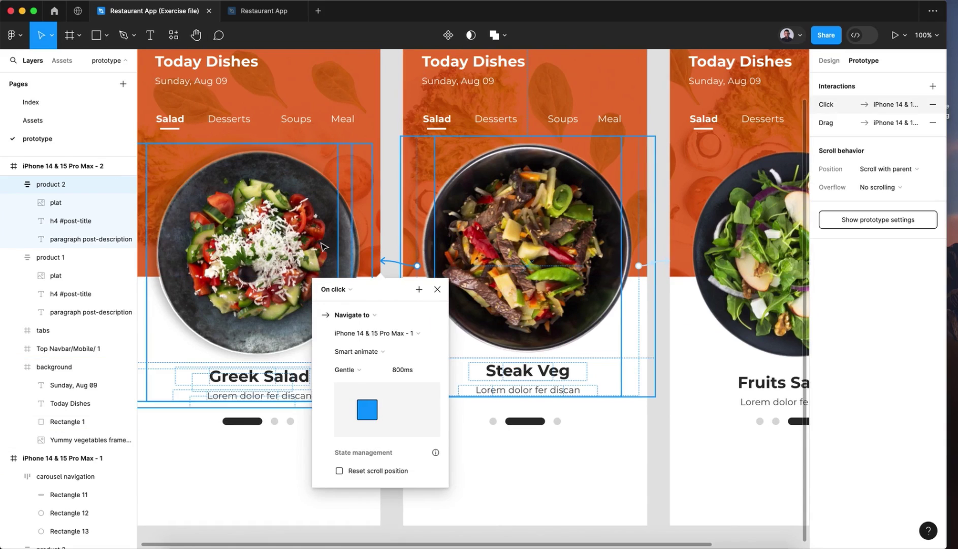
{"action": "left_click", "coordinate": [437, 291]}
{"action": "scroll", "coordinate": [574, 305], "scroll_direction": "right", "scroll_amount": 5}
{"action": "scroll", "coordinate": [574, 305], "scroll_direction": "down", "scroll_amount": 1}
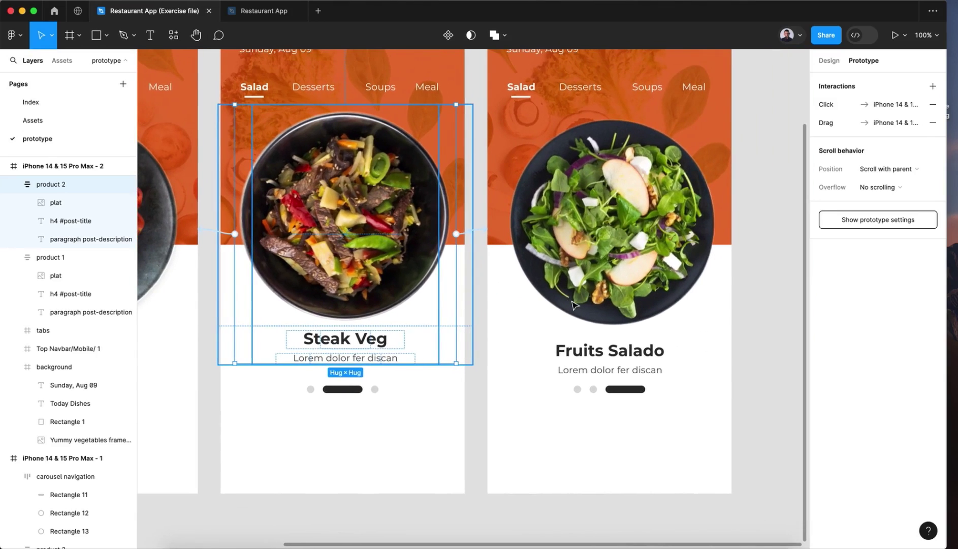
{"action": "left_click", "coordinate": [573, 279]}
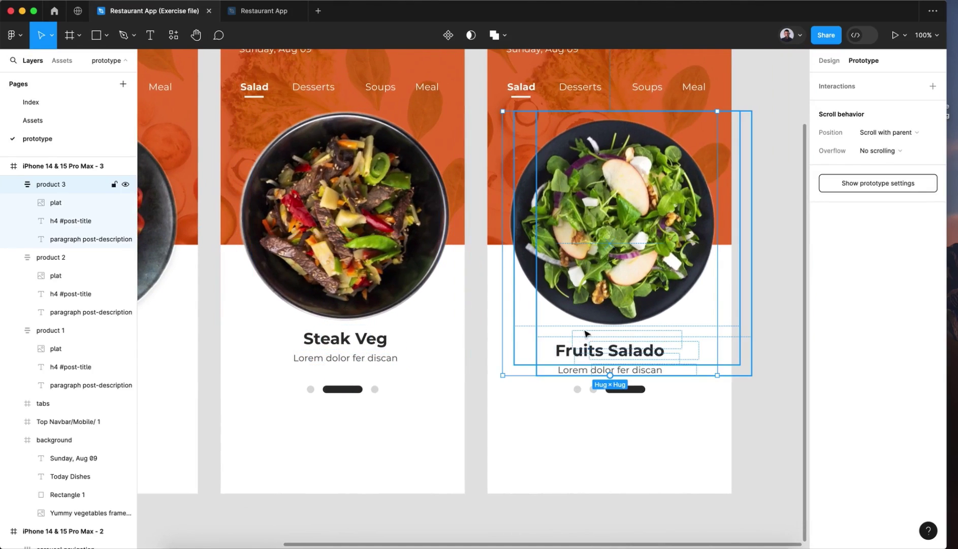
Step: Link the Steak Veg screen's left carousel dot to the Greek Salad frame
{"action": "left_click", "coordinate": [315, 391]}
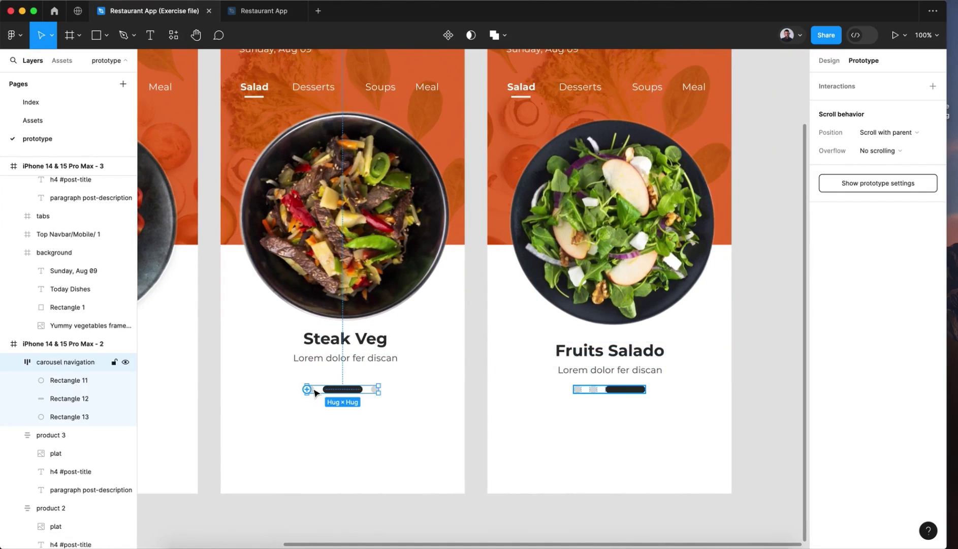
{"action": "left_click", "coordinate": [311, 390]}
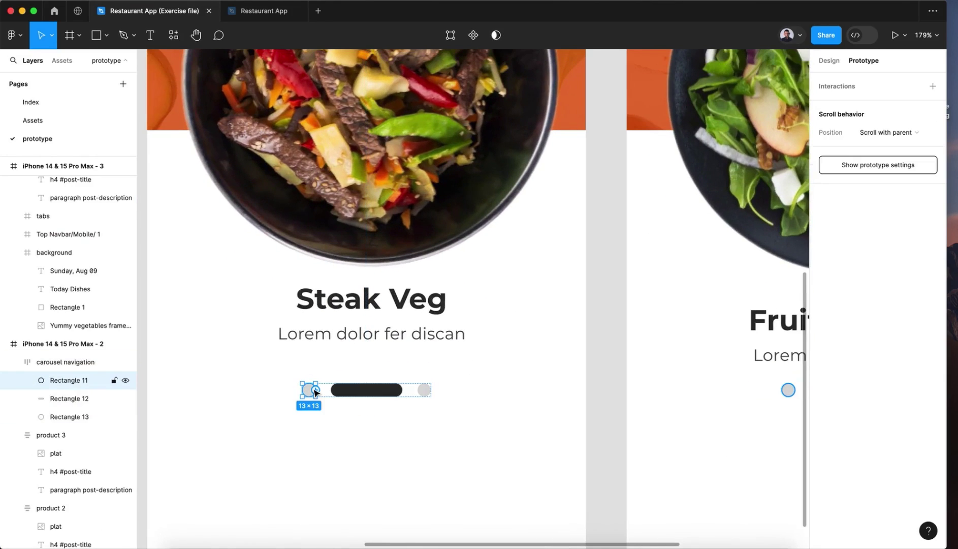
{"action": "scroll", "coordinate": [314, 391], "scroll_direction": "down", "scroll_amount": 5}
{"action": "left_click_drag", "start_coordinate": [311, 390], "coordinate": [196, 348]}
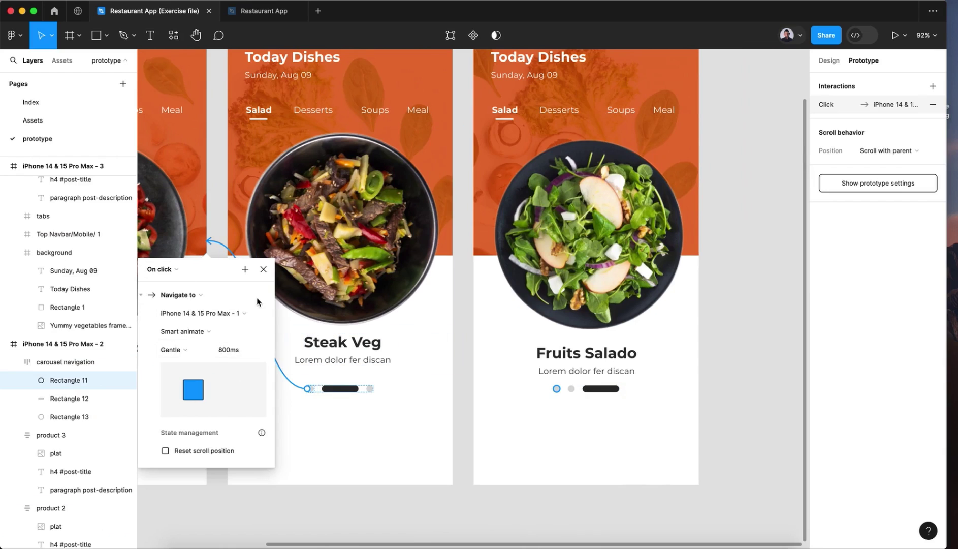
{"action": "left_click", "coordinate": [263, 269]}
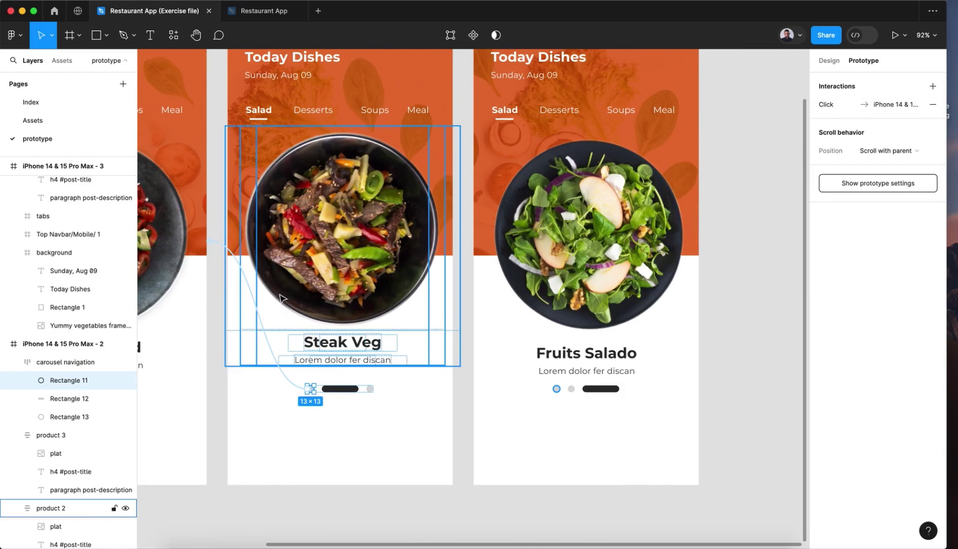
Step: Link the Steak Veg screen's right carousel dot to the Fruits Salado frame
{"action": "left_click", "coordinate": [369, 389]}
{"action": "left_click_drag", "start_coordinate": [369, 391], "coordinate": [526, 308]}
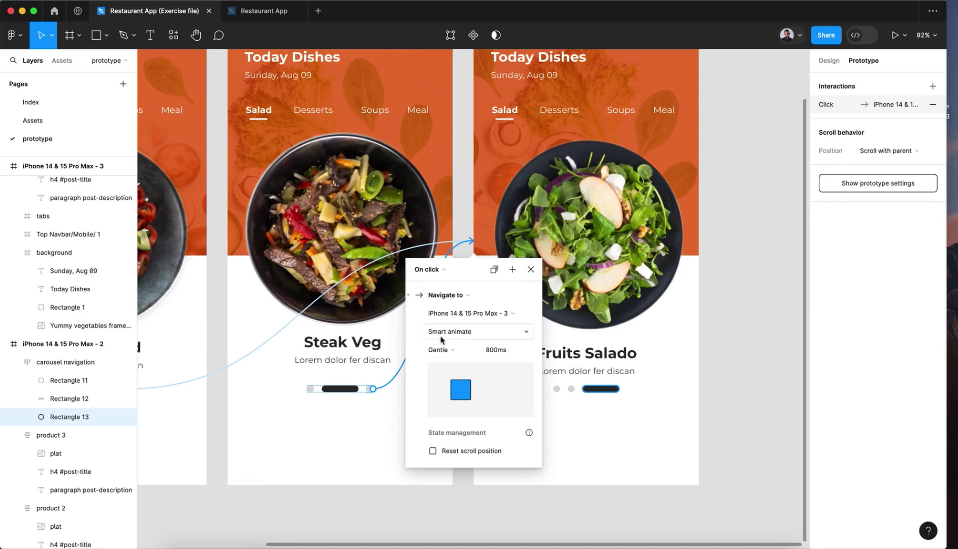
{"action": "left_click", "coordinate": [528, 272]}
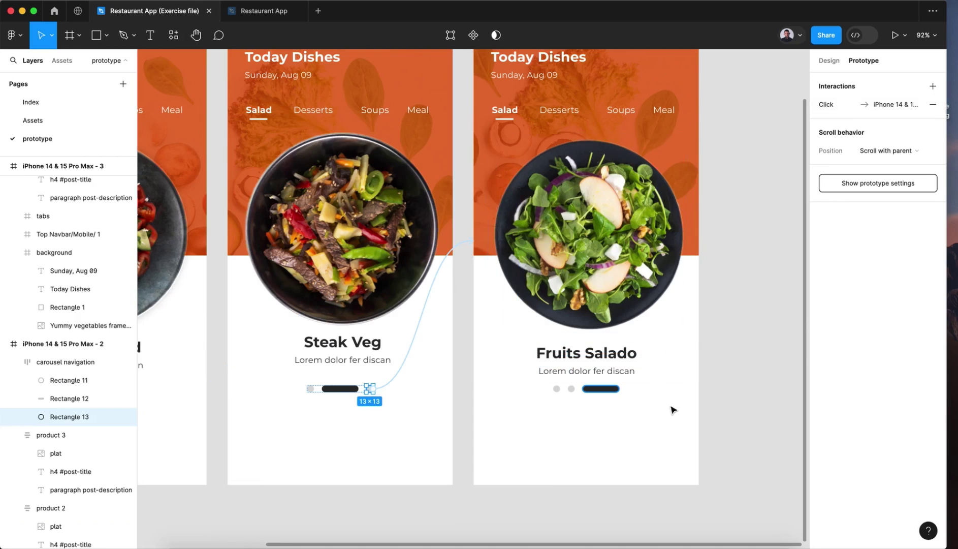
Step: Link the Fruits Salado dish to the Steak Veg screen with an On drag trigger
{"action": "left_click", "coordinate": [565, 272]}
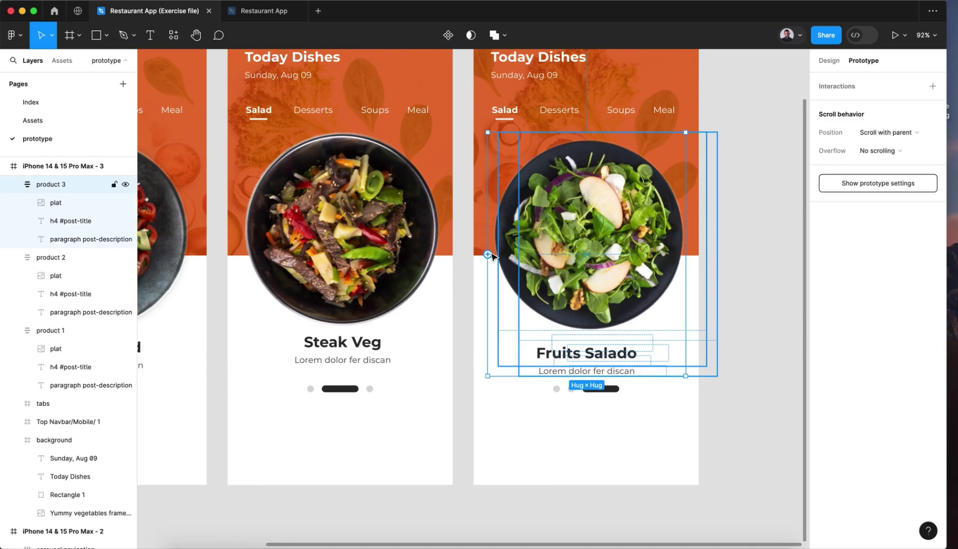
{"action": "left_click_drag", "start_coordinate": [488, 254], "coordinate": [436, 223]}
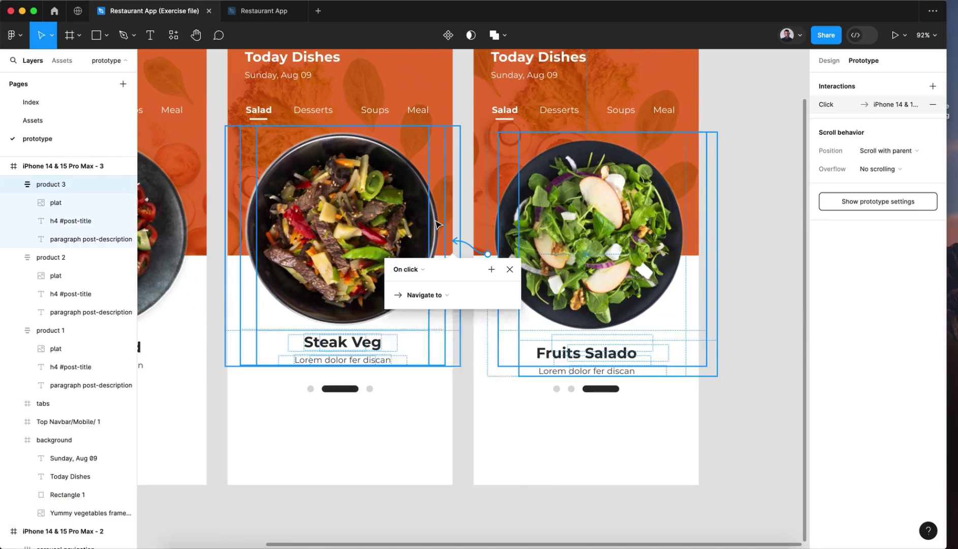
{"action": "left_click", "coordinate": [417, 271]}
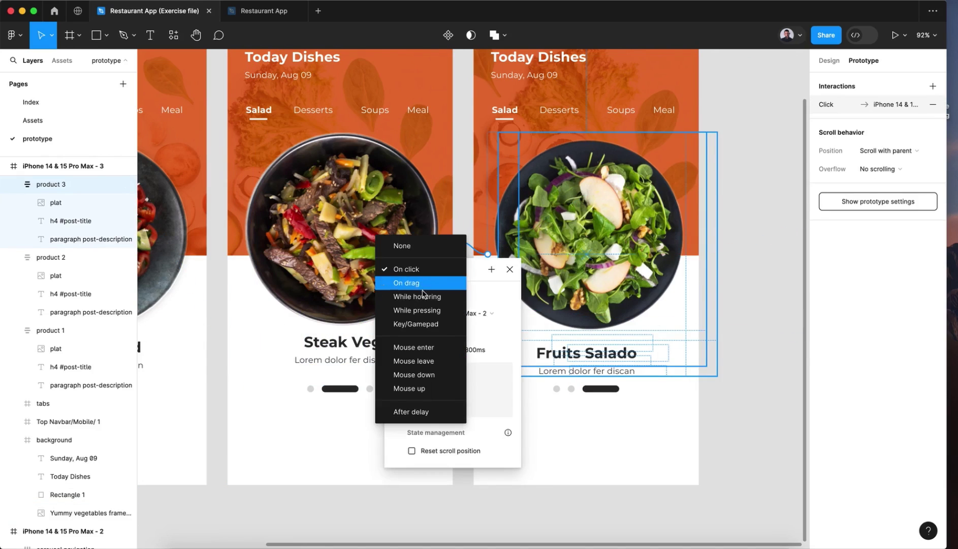
{"action": "left_click", "coordinate": [402, 283]}
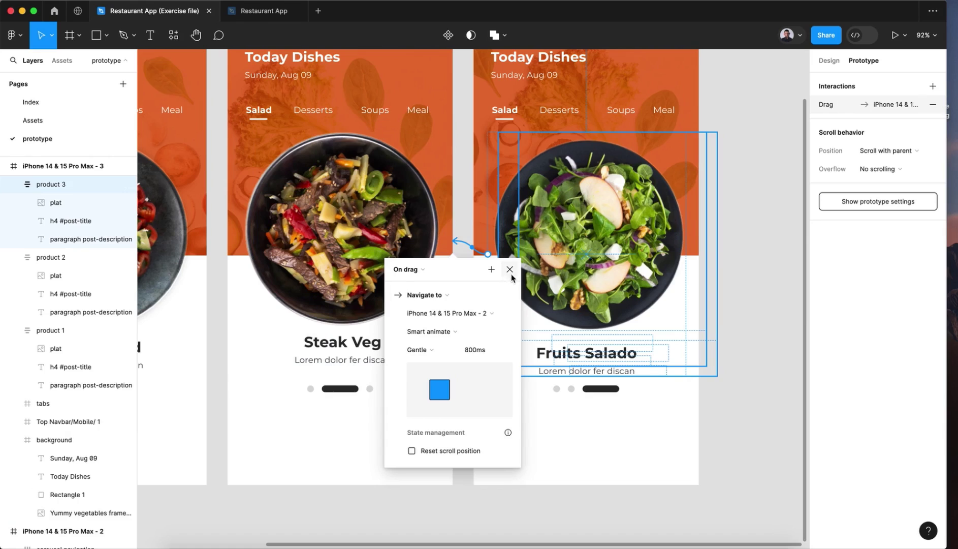
{"action": "left_click", "coordinate": [510, 270]}
Step: Link the Fruits Salado screen's second carousel dot to the Steak Veg screen
{"action": "left_click", "coordinate": [559, 391]}
{"action": "scroll", "coordinate": [559, 391], "scroll_direction": "up", "scroll_amount": 5}
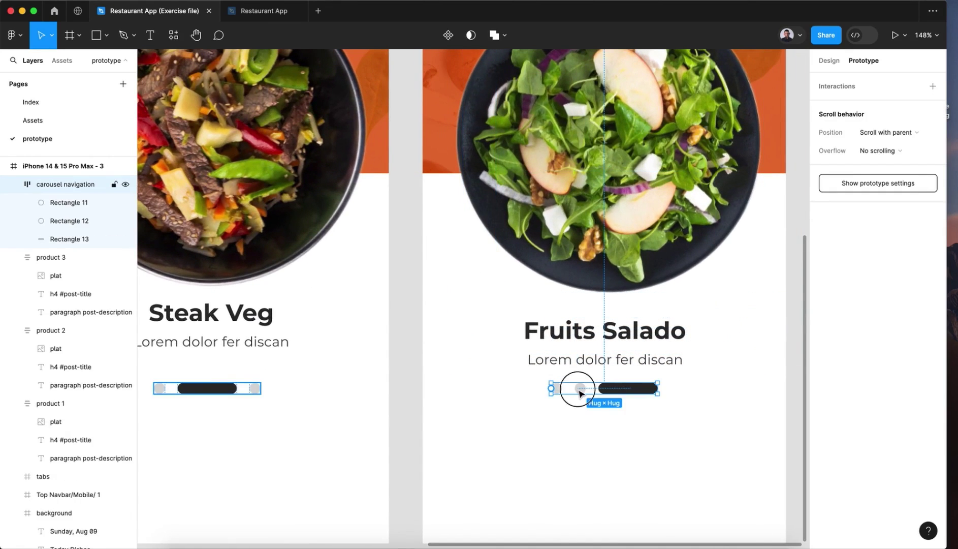
{"action": "left_click", "coordinate": [579, 390]}
{"action": "left_click_drag", "start_coordinate": [575, 388], "coordinate": [356, 340]}
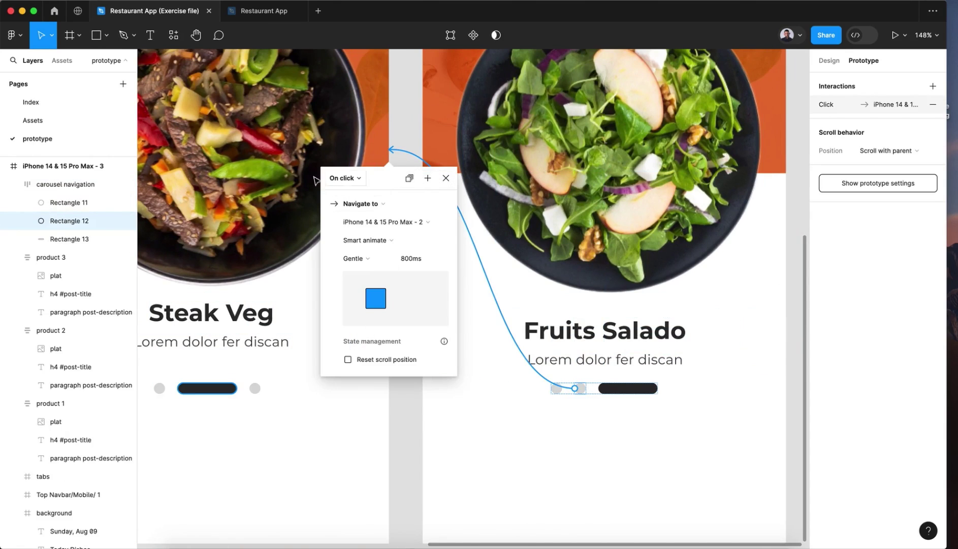
{"action": "left_click", "coordinate": [445, 178]}
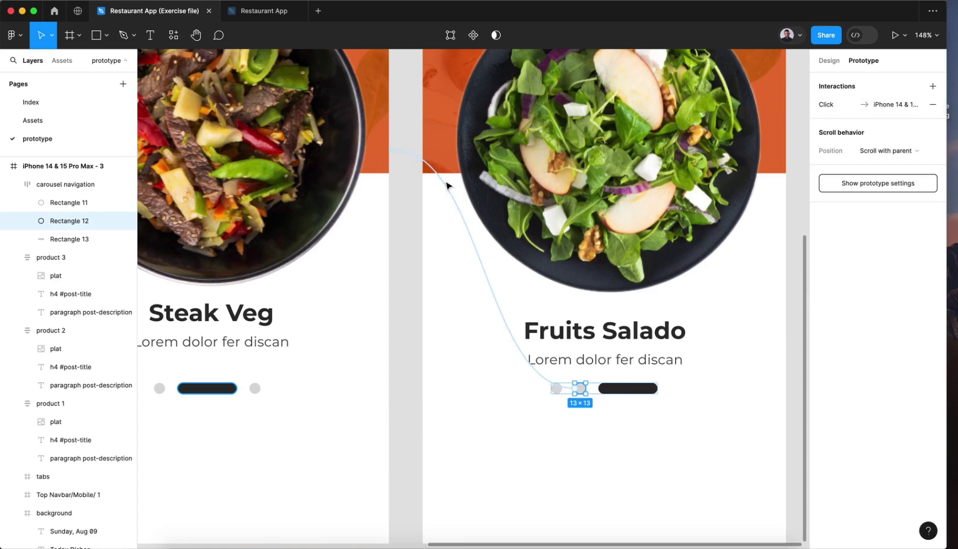
Step: Link the Fruits Salado screen's first carousel dot to the Greek Salad screen
{"action": "scroll", "coordinate": [496, 400], "scroll_direction": "down", "scroll_amount": 3}
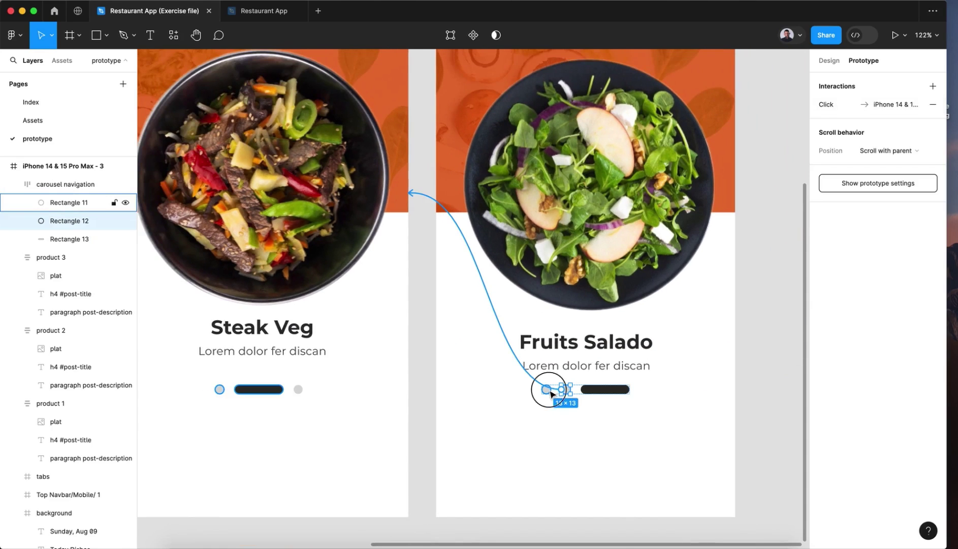
{"action": "left_click", "coordinate": [550, 394]}
{"action": "left_click", "coordinate": [547, 391]}
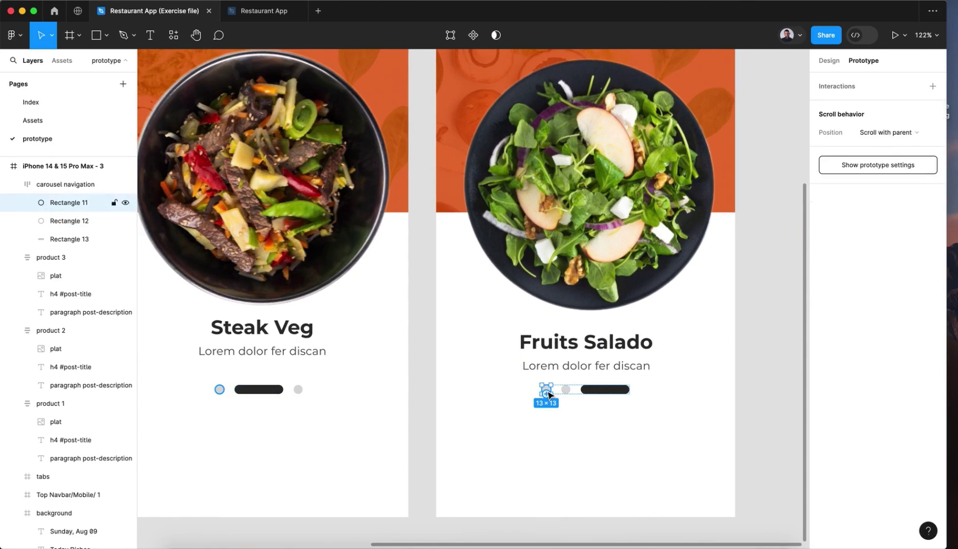
{"action": "left_click_drag", "start_coordinate": [546, 393], "coordinate": [248, 303]}
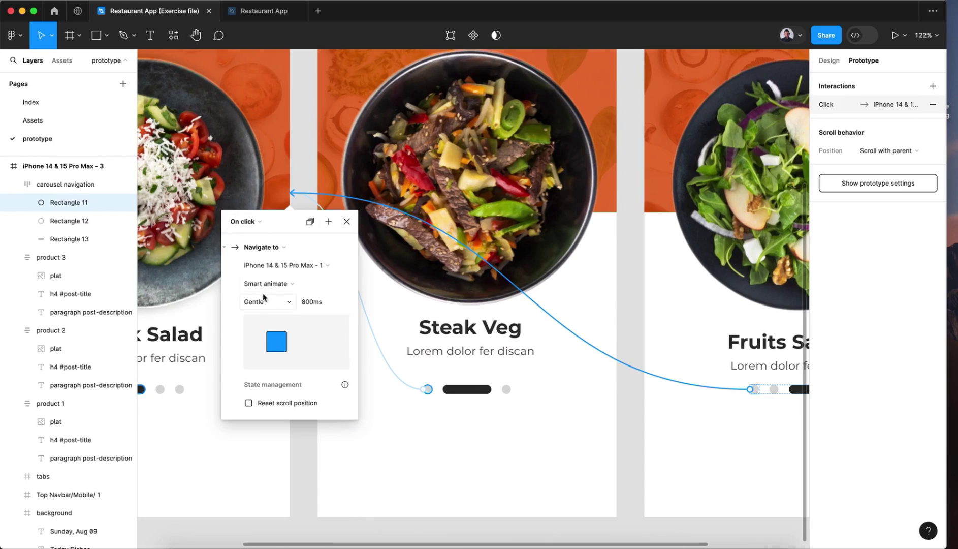
Step: Close the interaction settings and start the Flow 1 prototype preview
{"action": "left_click", "coordinate": [347, 224]}
{"action": "left_click", "coordinate": [316, 326]}
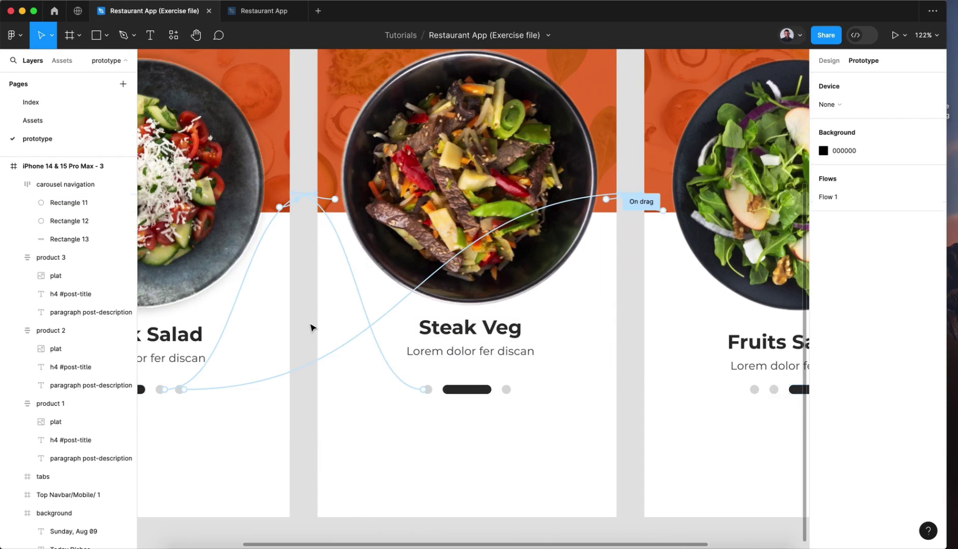
{"action": "scroll", "coordinate": [312, 328], "scroll_direction": "down", "scroll_amount": 6}
{"action": "scroll", "coordinate": [311, 327], "scroll_direction": "up", "scroll_amount": 2}
{"action": "scroll", "coordinate": [310, 327], "scroll_direction": "left", "scroll_amount": 3}
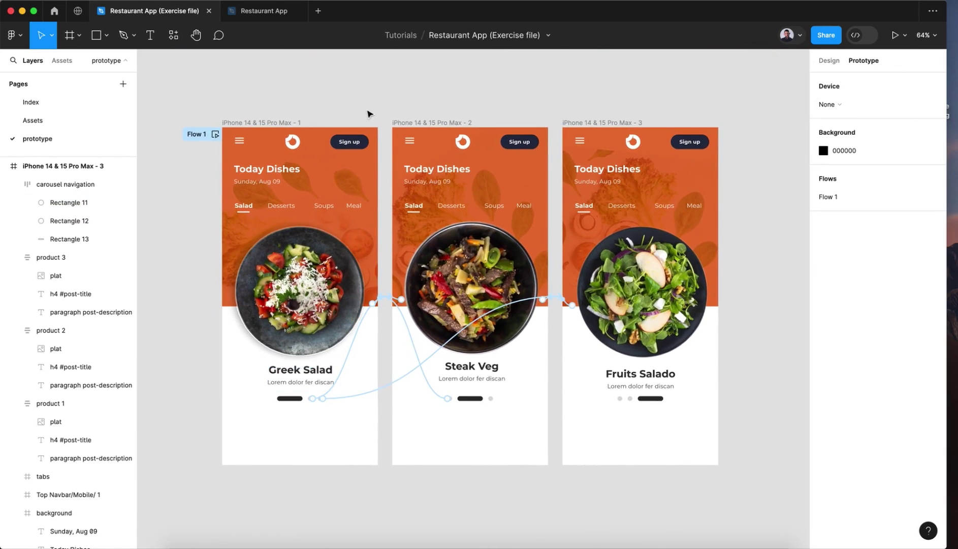
{"action": "left_click", "coordinate": [214, 135]}
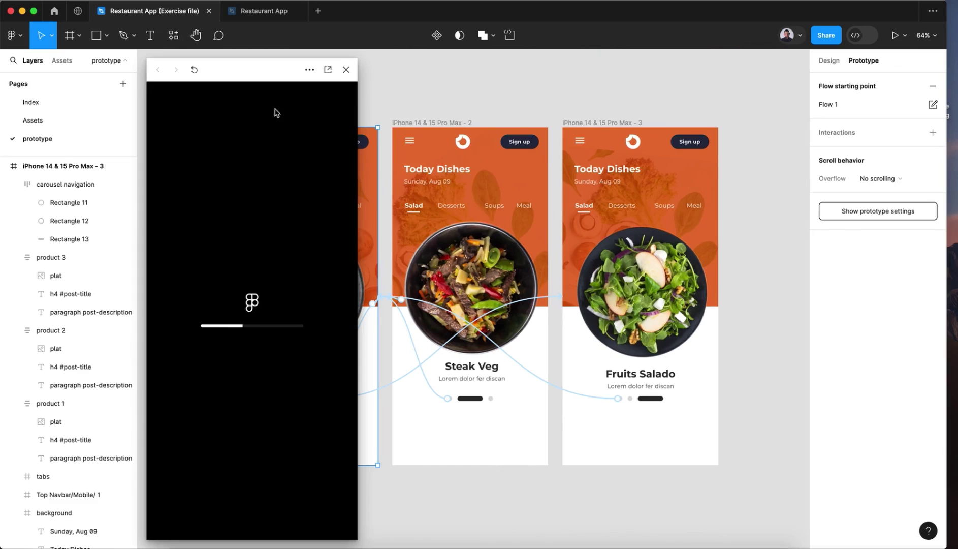
Step: Move the preview window beside the frames and swipe the carousel between dishes
{"action": "left_click_drag", "start_coordinate": [272, 79], "coordinate": [332, 79]}
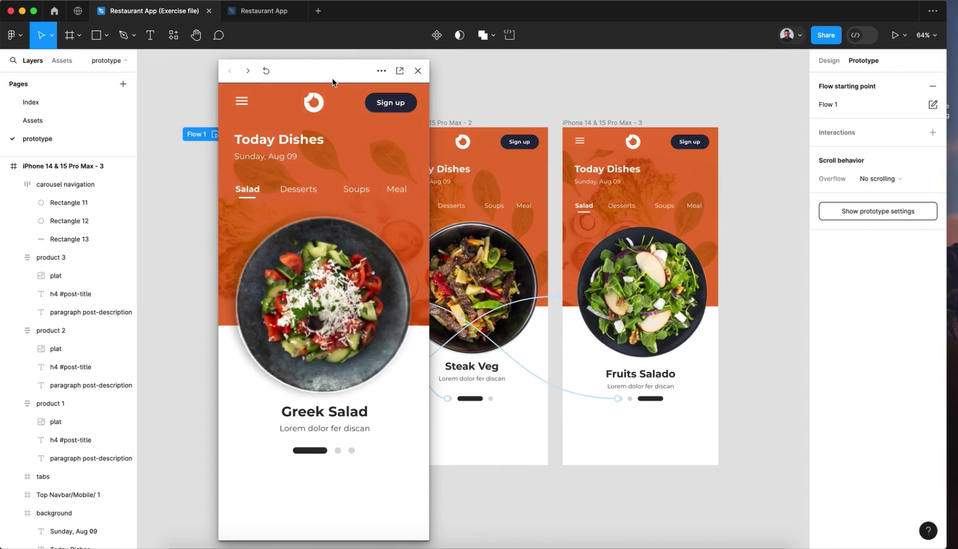
{"action": "left_click_drag", "start_coordinate": [372, 315], "coordinate": [156, 316]}
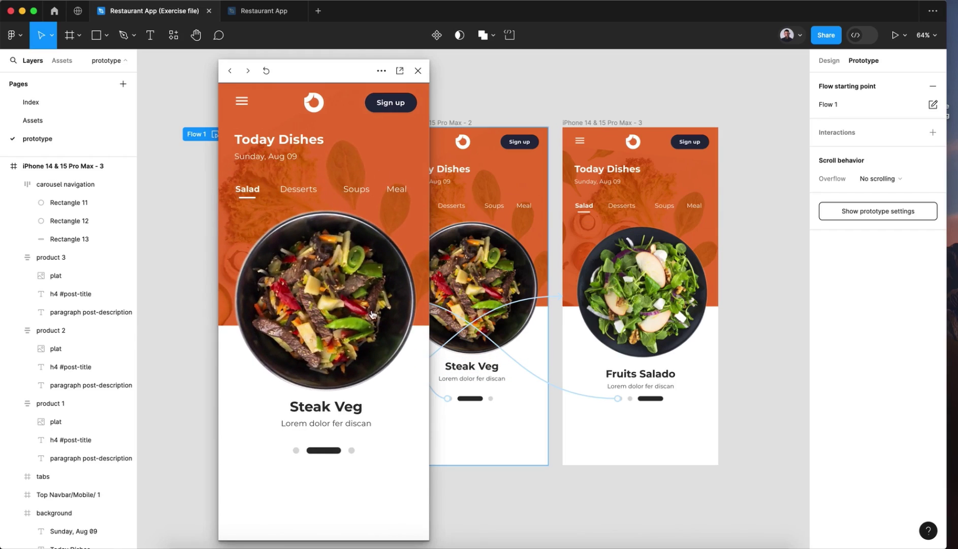
{"action": "left_click_drag", "start_coordinate": [372, 314], "coordinate": [396, 332]}
Step: Tap the dish in the preview to test navigation, then move the preview aside
{"action": "left_click", "coordinate": [321, 296]}
{"action": "left_click", "coordinate": [235, 302]}
{"action": "left_click_drag", "start_coordinate": [353, 75], "coordinate": [273, 82]}
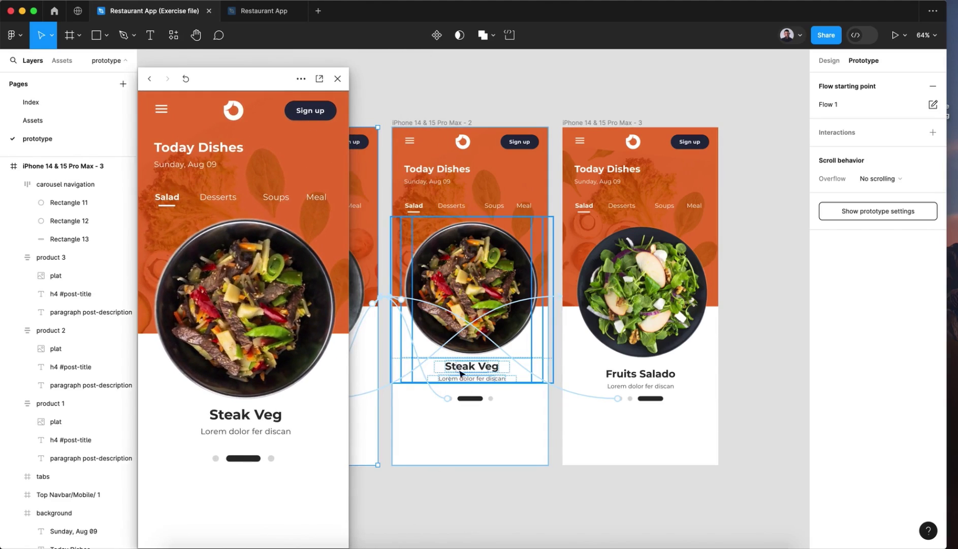
Step: Change the Steak Veg card's link back to Greek Salad from On click to On drag
{"action": "left_click", "coordinate": [469, 287]}
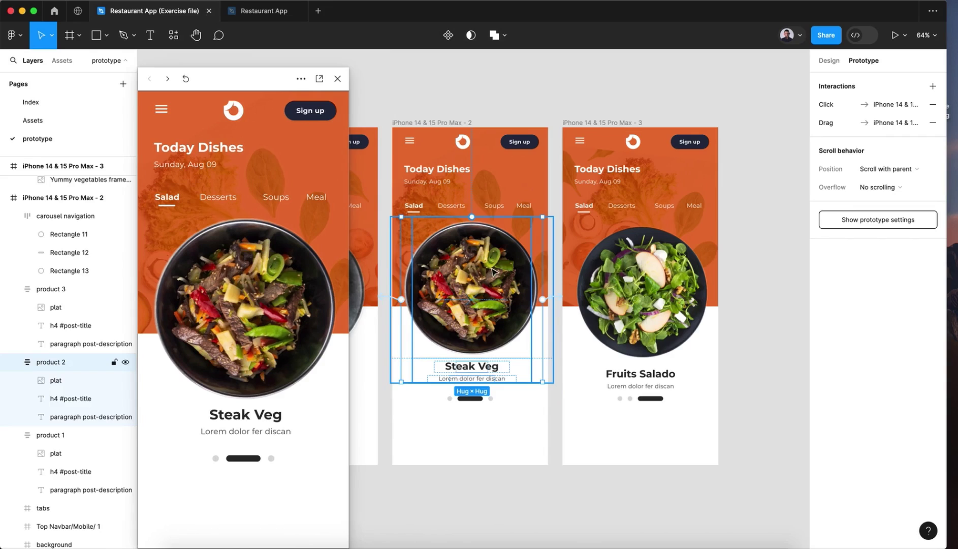
{"action": "left_click", "coordinate": [388, 299]}
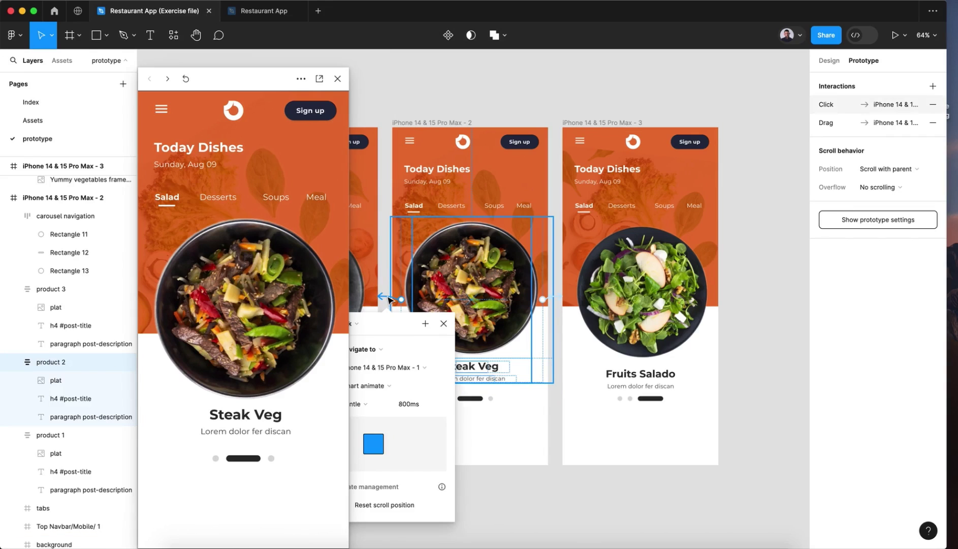
{"action": "left_click_drag", "start_coordinate": [260, 71], "coordinate": [181, 72]}
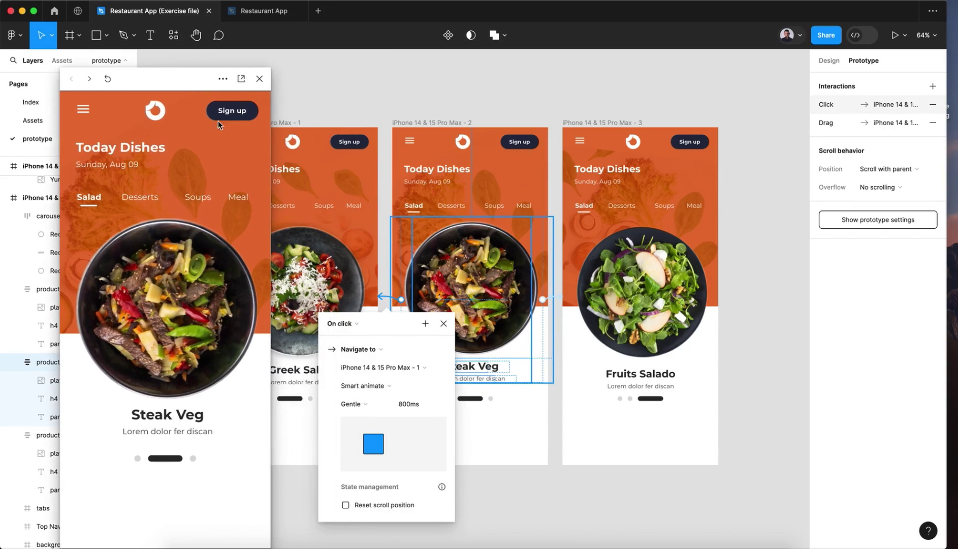
{"action": "left_click", "coordinate": [346, 327]}
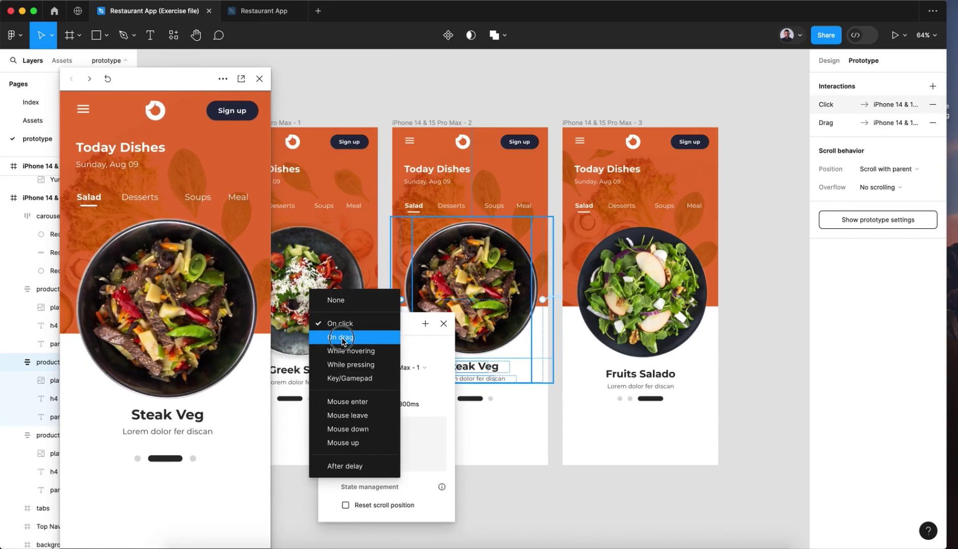
{"action": "left_click", "coordinate": [343, 338]}
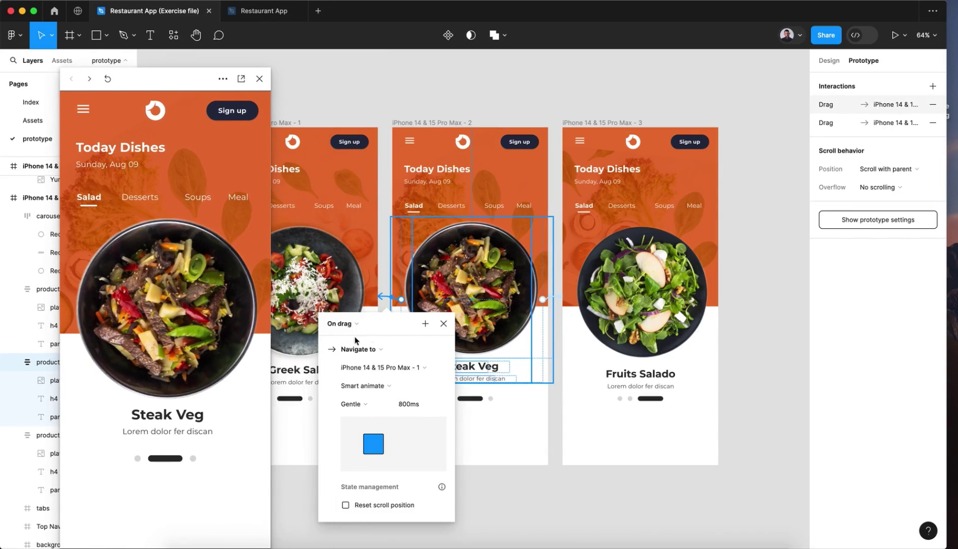
{"action": "left_click", "coordinate": [443, 326]}
{"action": "left_click_drag", "start_coordinate": [121, 321], "coordinate": [183, 326]}
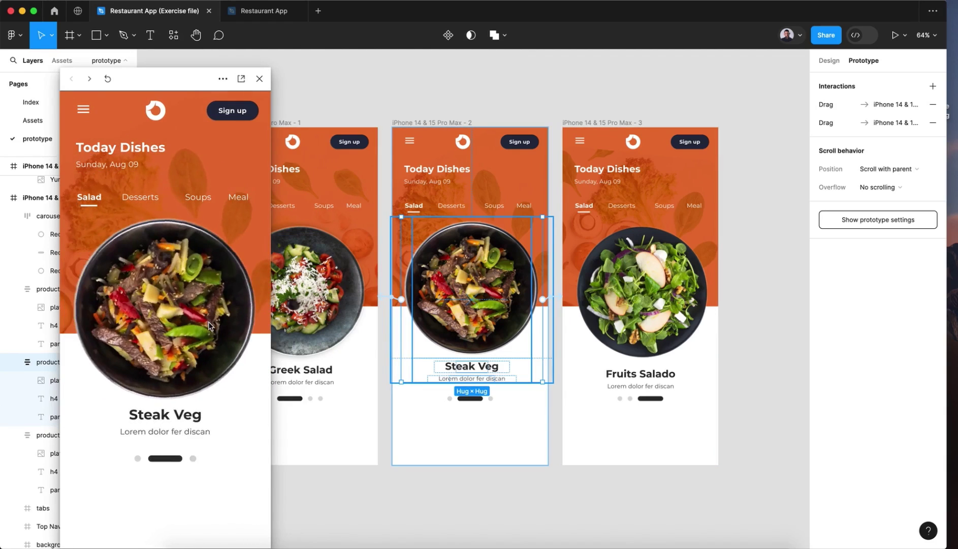
{"action": "left_click", "coordinate": [137, 461]}
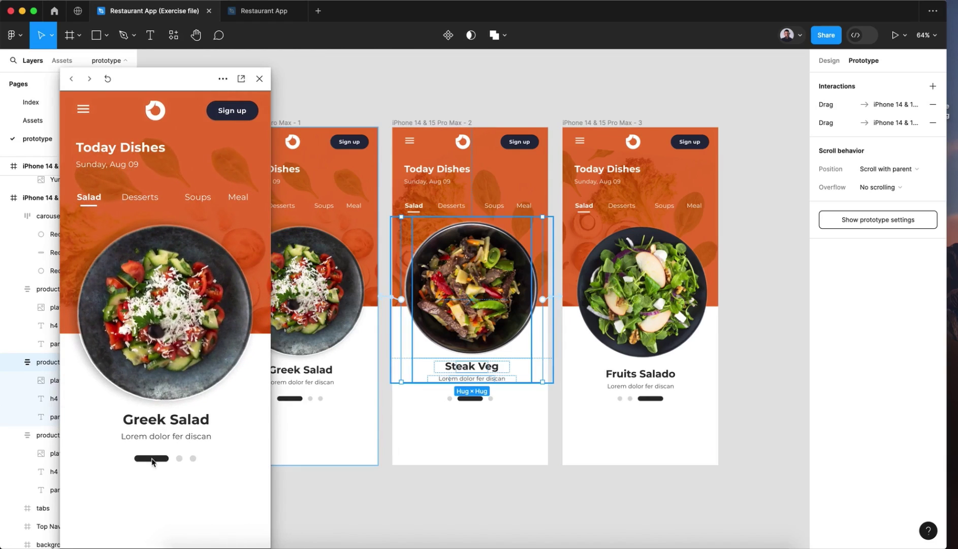
{"action": "left_click", "coordinate": [179, 459]}
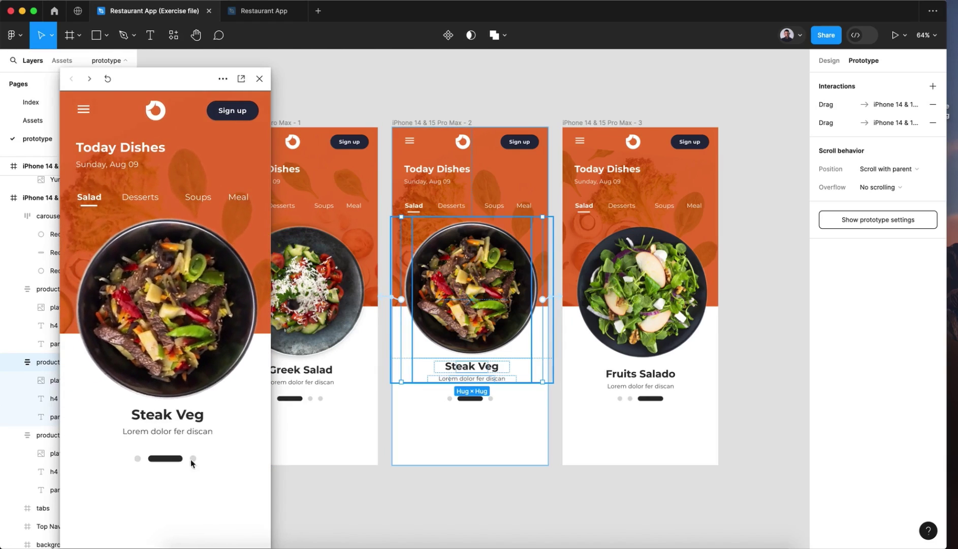
{"action": "left_click", "coordinate": [192, 459]}
{"action": "left_click", "coordinate": [151, 458]}
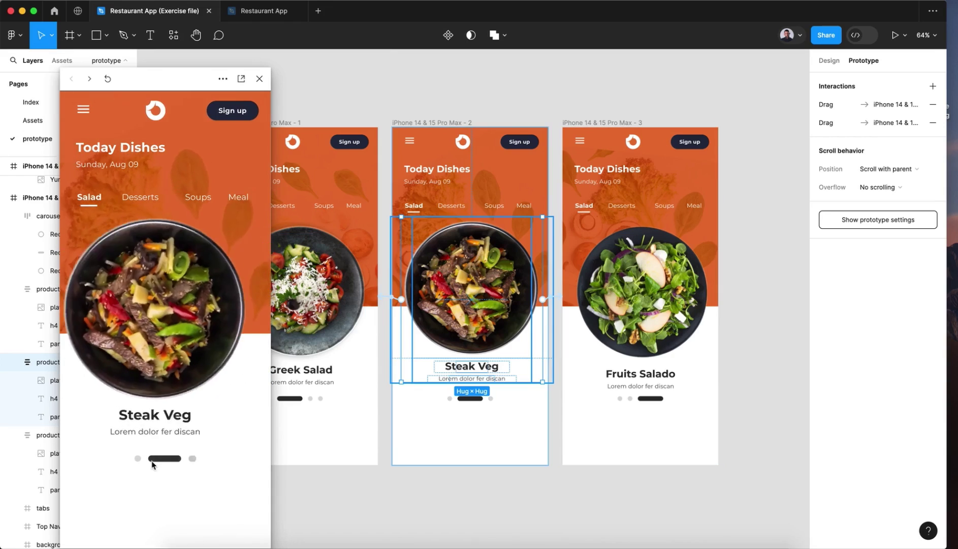
{"action": "left_click", "coordinate": [138, 459]}
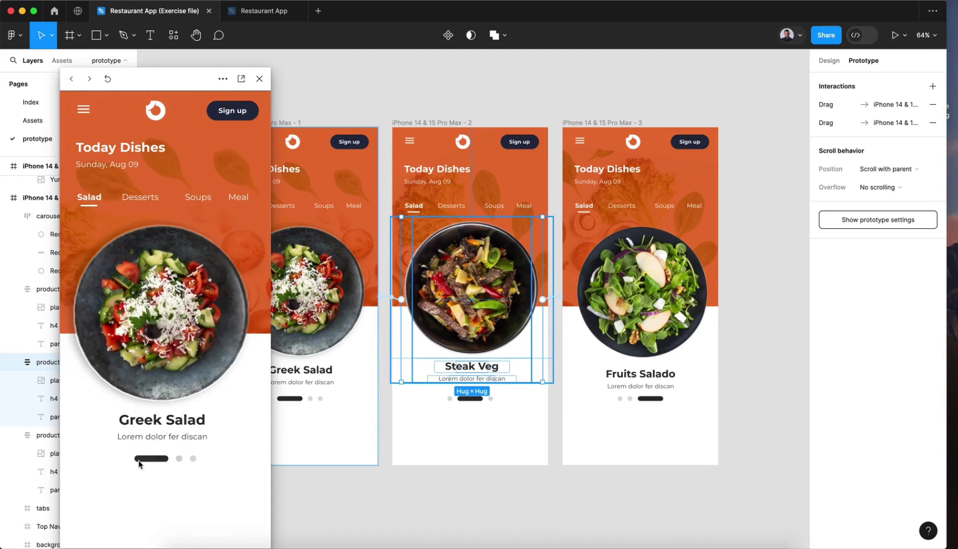
{"action": "left_click", "coordinate": [182, 459]}
{"action": "left_click", "coordinate": [193, 459]}
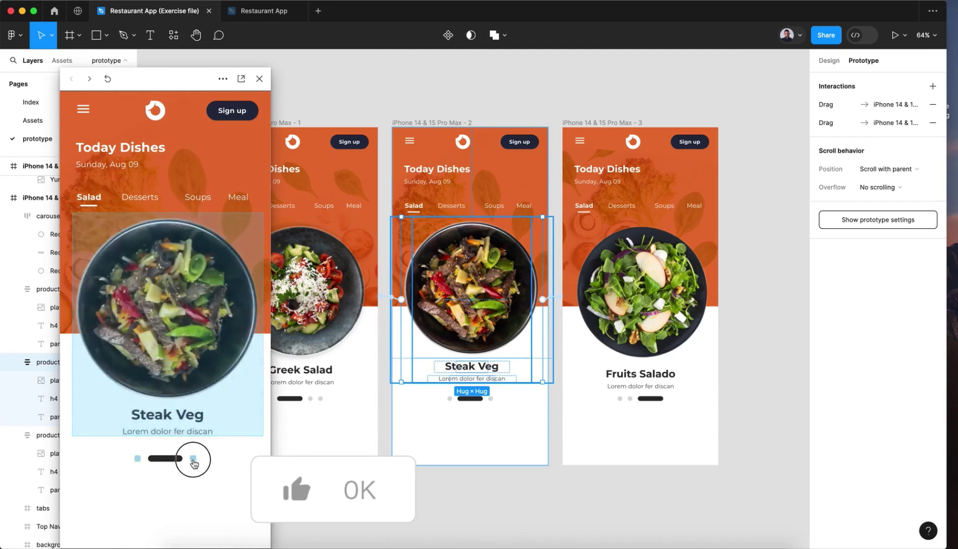
{"action": "left_click", "coordinate": [151, 459]}
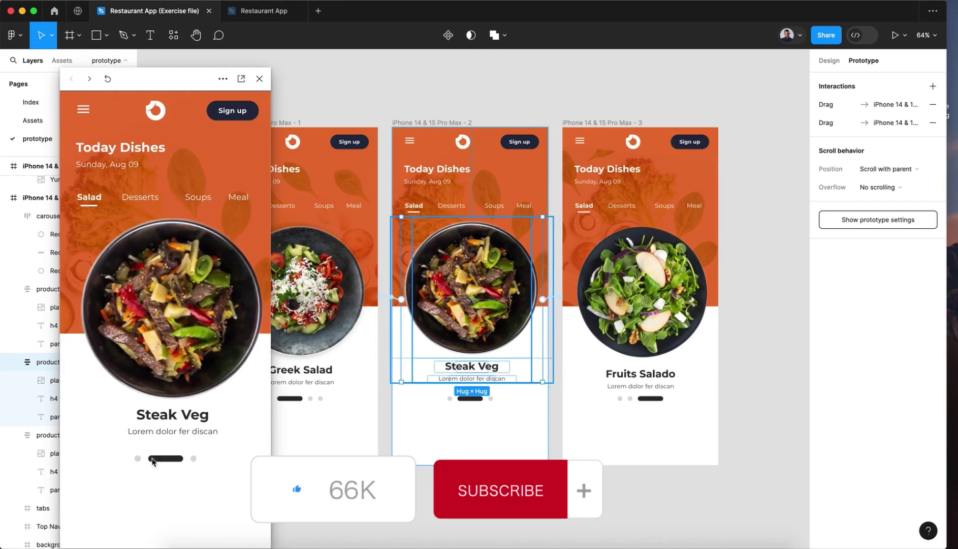